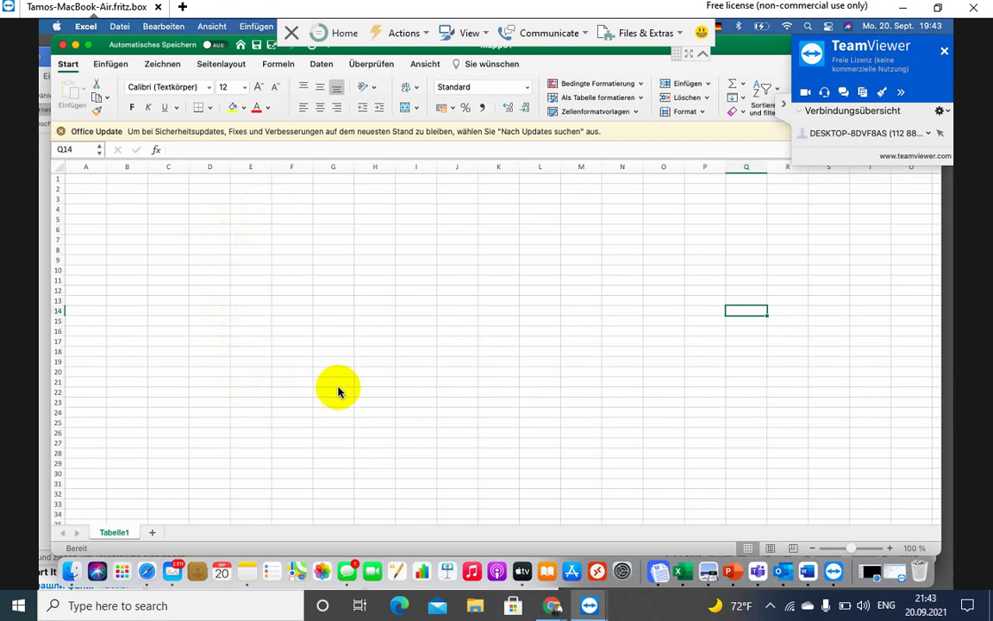
Bring Dokument3 forward and delete its entire empty grid table, leaving a blank page.
{"action": "left_click", "coordinate": [811, 581]}
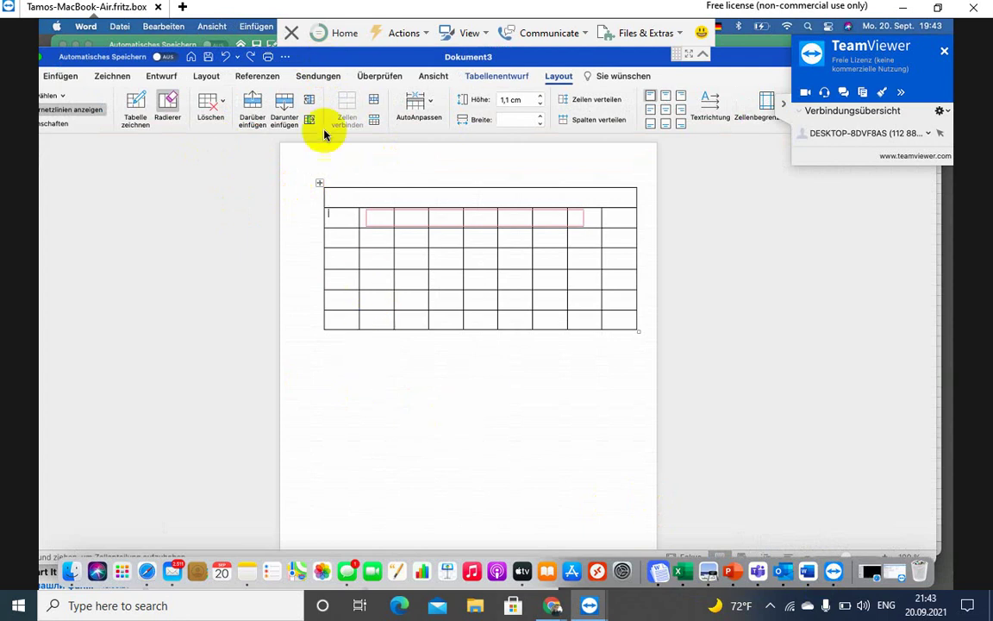
{"action": "left_click_drag", "start_coordinate": [328, 62], "coordinate": [396, 211]}
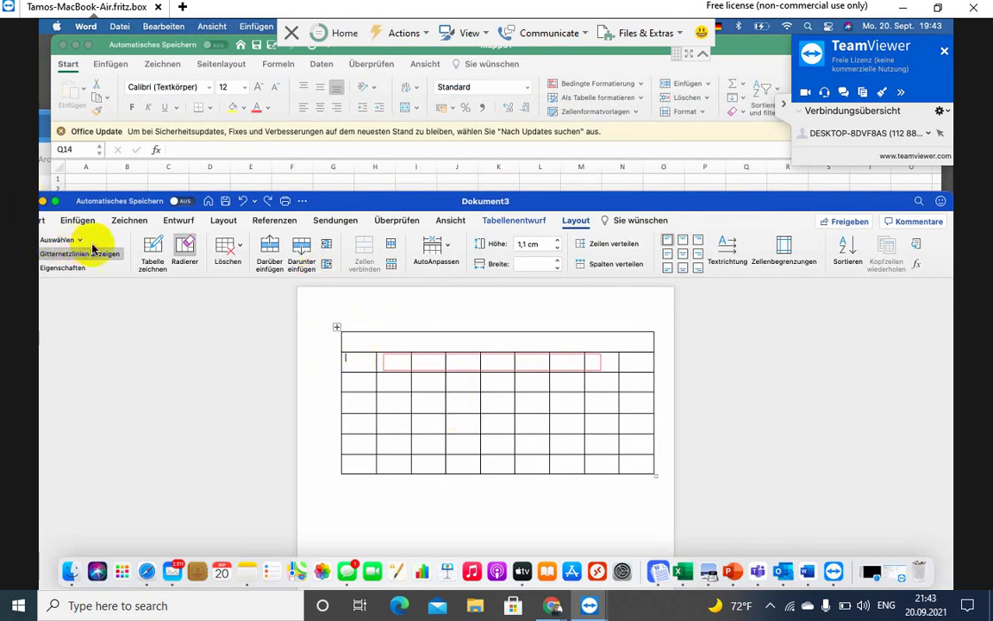
{"action": "left_click", "coordinate": [239, 250]}
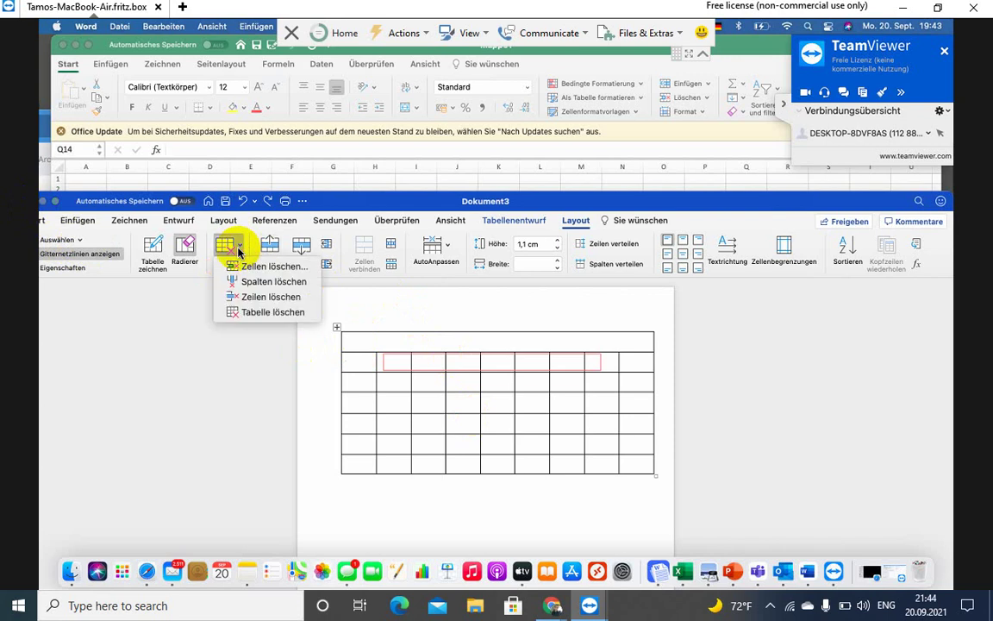
{"action": "left_click", "coordinate": [271, 314]}
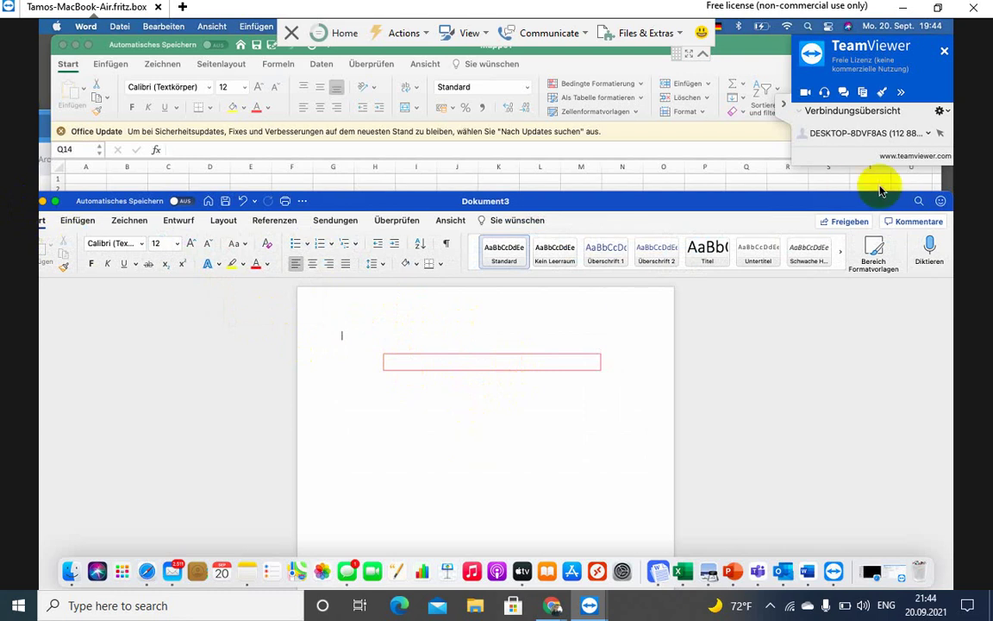
Move the blank Word window to the lower left and bring the Tabelle1 workbook forward.
{"action": "left_click_drag", "start_coordinate": [862, 207], "coordinate": [340, 210]}
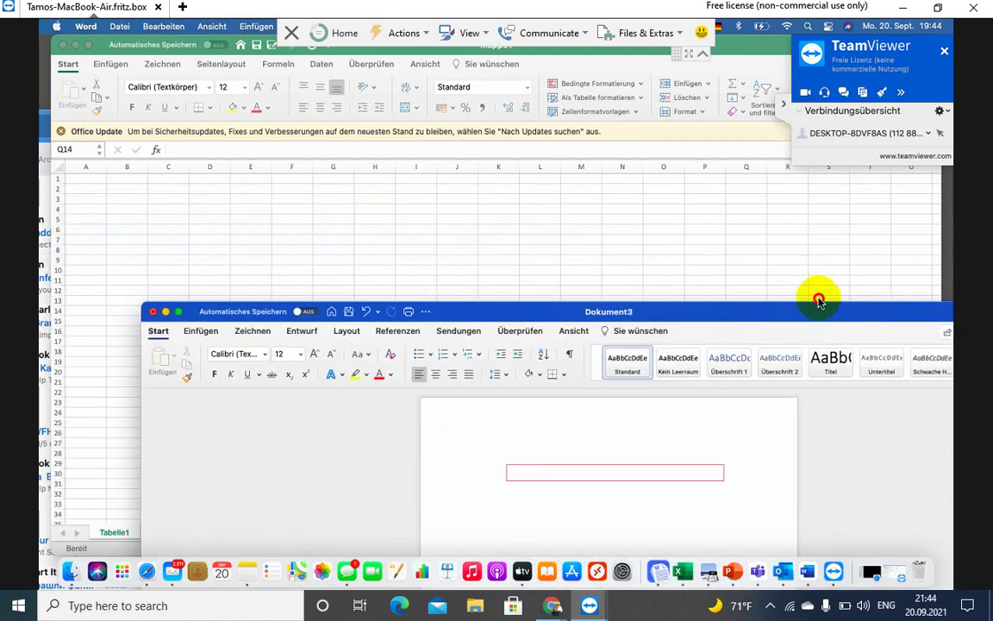
{"action": "left_click_drag", "start_coordinate": [817, 299], "coordinate": [771, 288]}
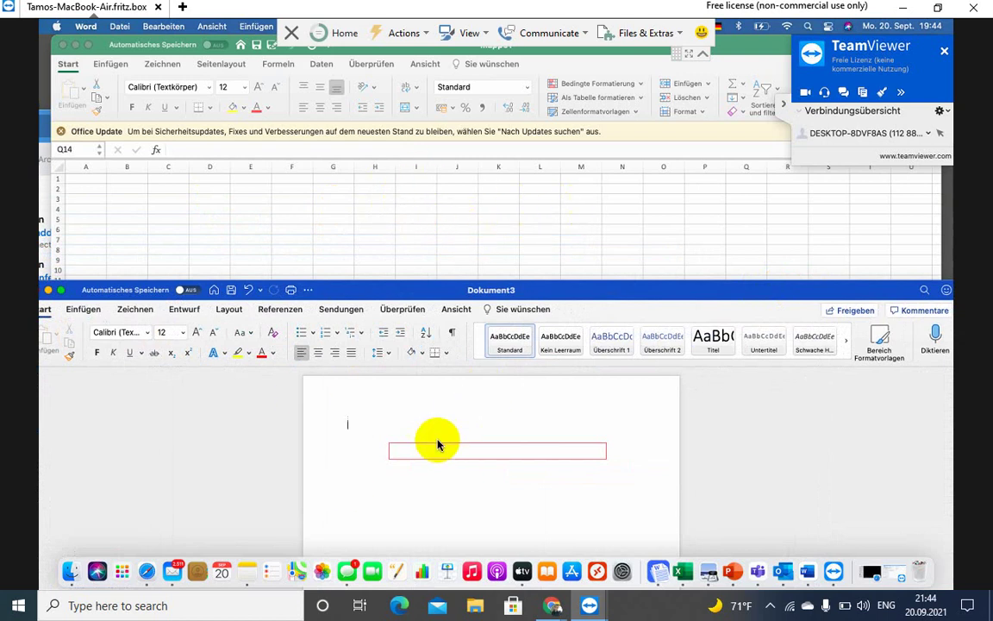
{"action": "left_click", "coordinate": [445, 251]}
{"action": "left_click", "coordinate": [442, 301]}
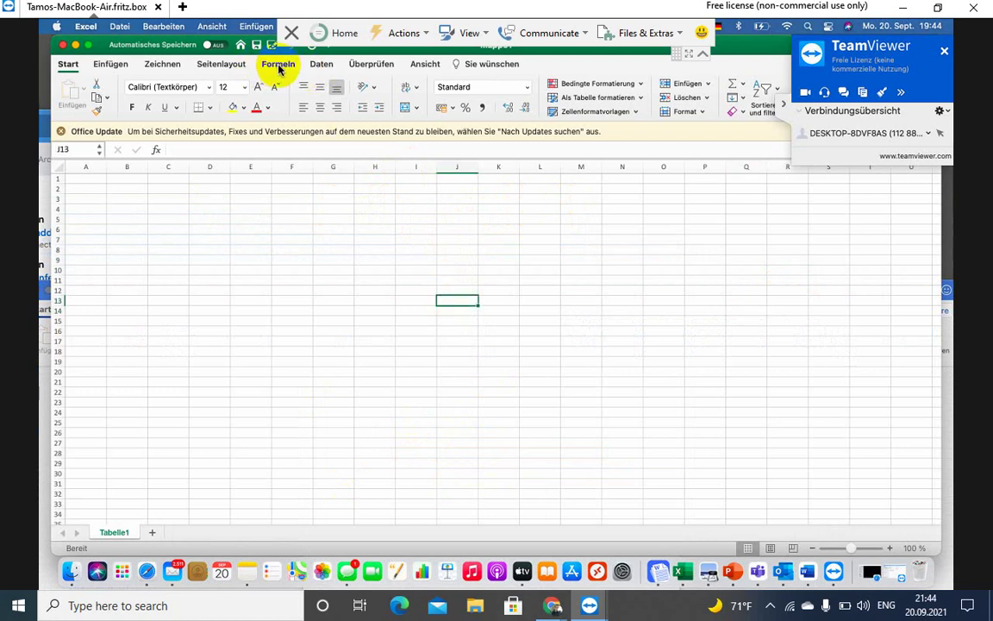
Show the Formeln ribbon and select cells across the empty sheet, ending on G10.
{"action": "left_click", "coordinate": [278, 65]}
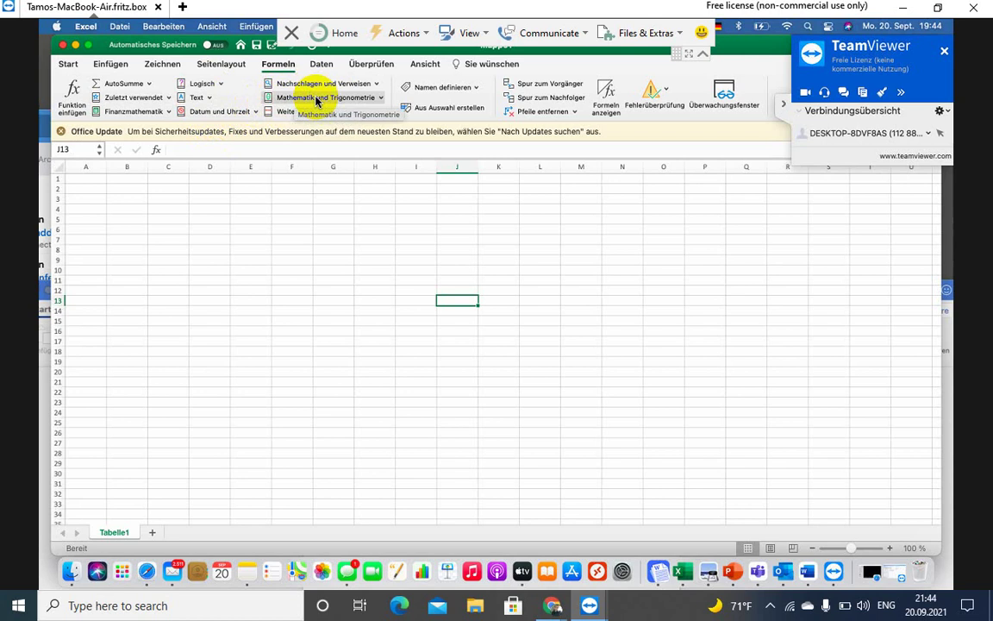
{"action": "left_click", "coordinate": [313, 276]}
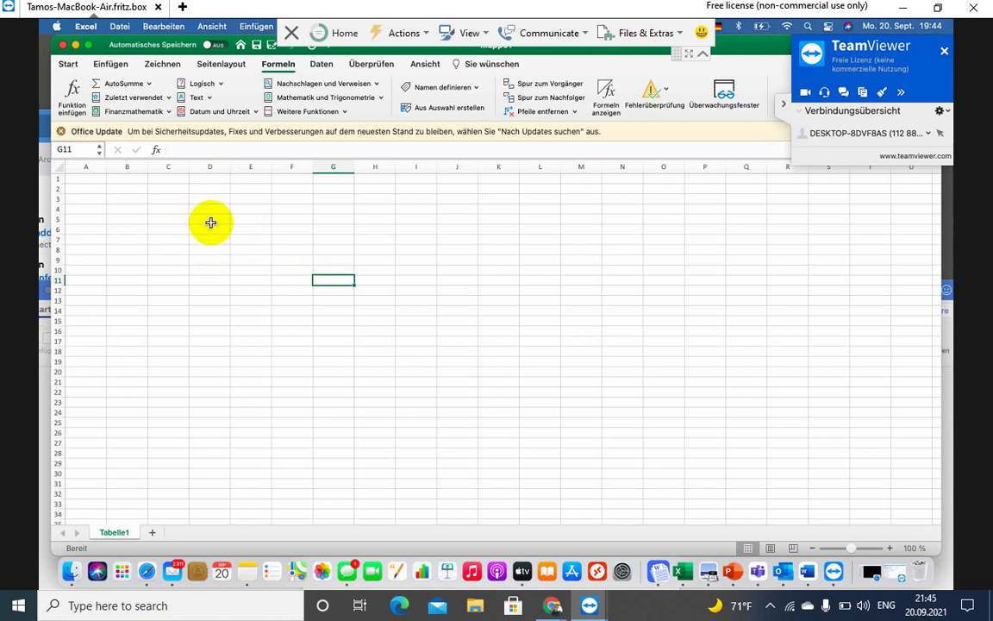
{"action": "left_click", "coordinate": [219, 218]}
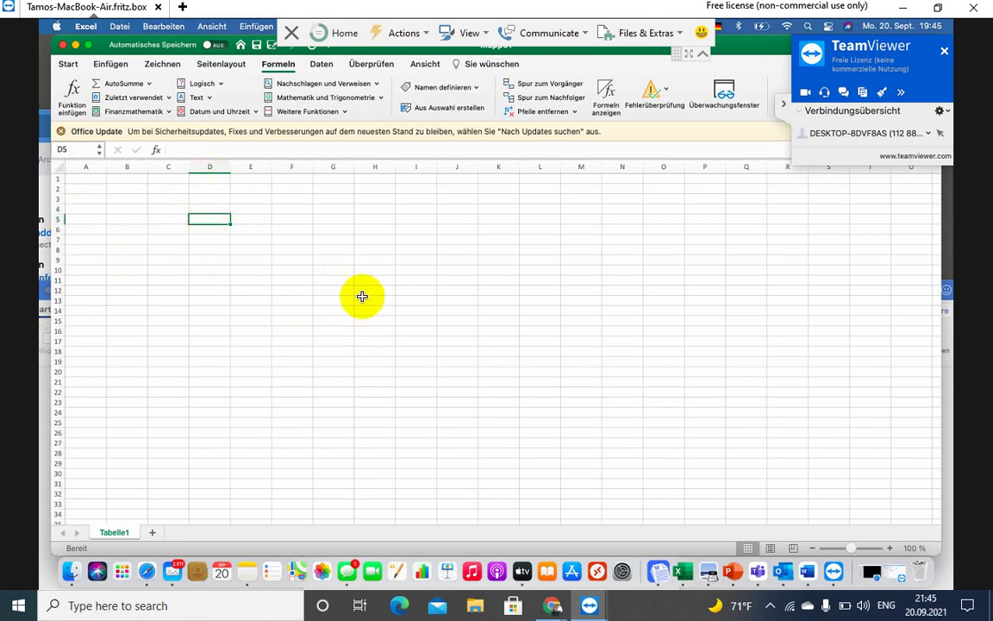
{"action": "left_click", "coordinate": [368, 251]}
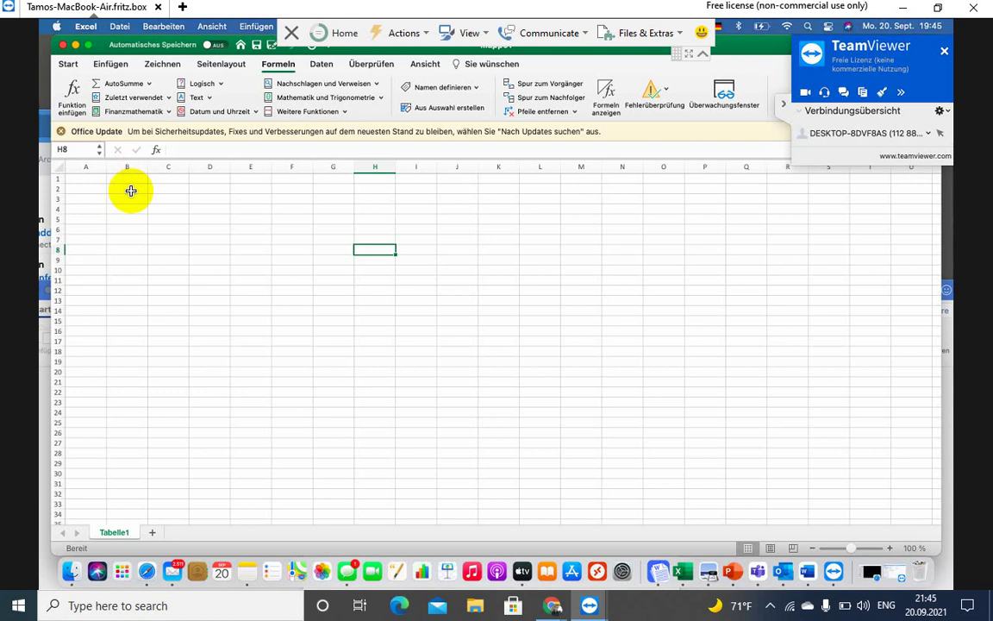
{"action": "left_click", "coordinate": [127, 180]}
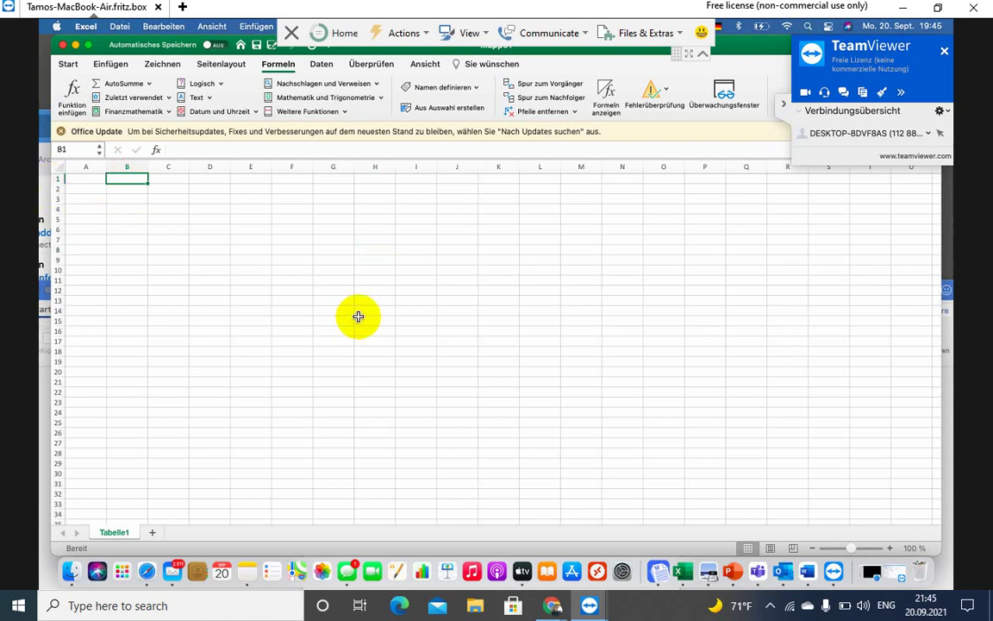
{"action": "left_click", "coordinate": [333, 270]}
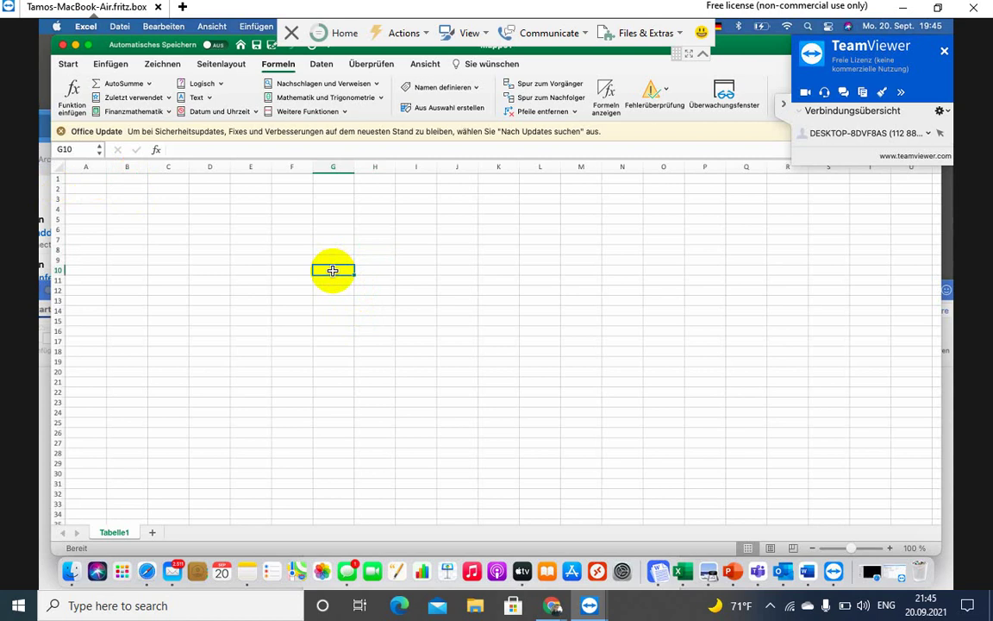
Enter 5 in G10 and H10, and the formula =5+5 in I10.
{"action": "type", "text": "5"}
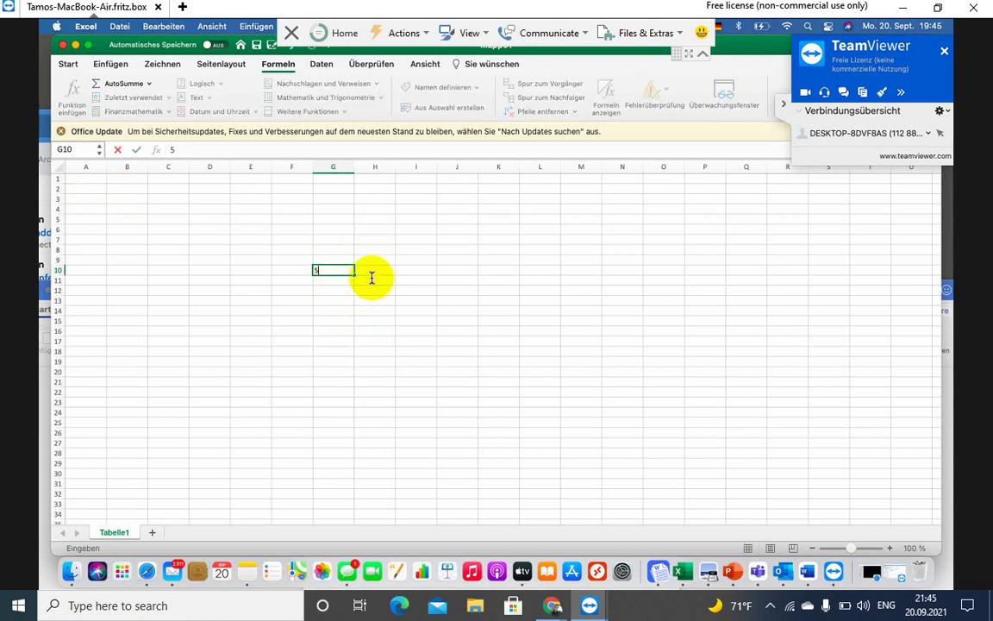
{"action": "left_click", "coordinate": [380, 269]}
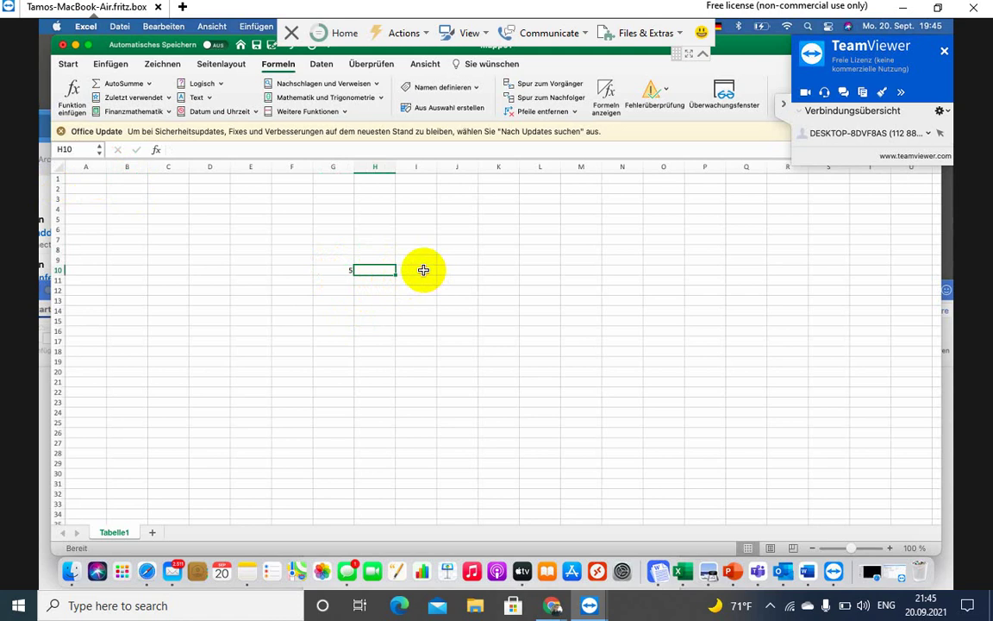
{"action": "type", "text": "5"}
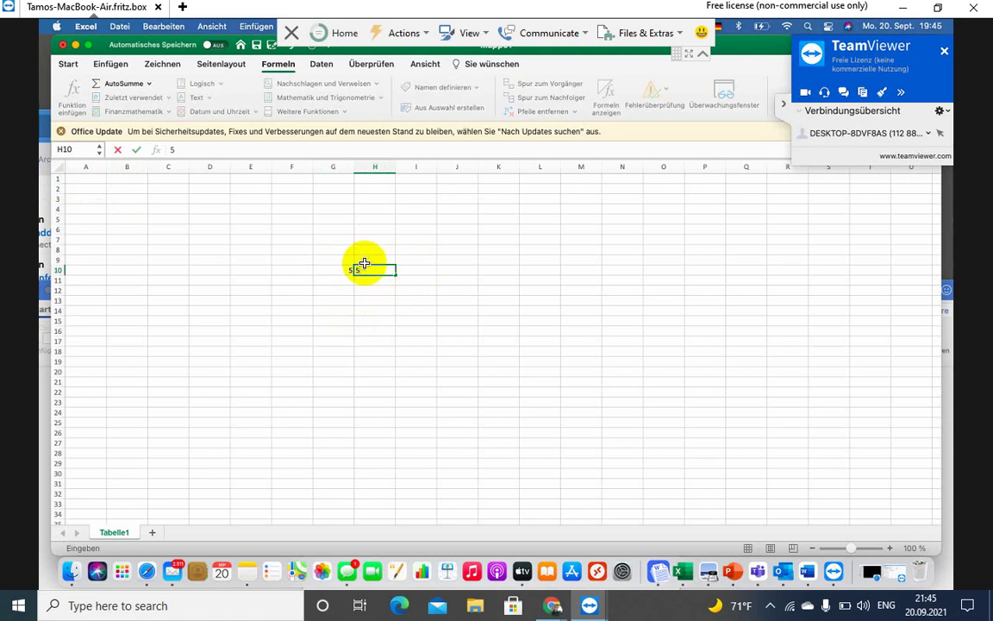
{"action": "left_click", "coordinate": [417, 270]}
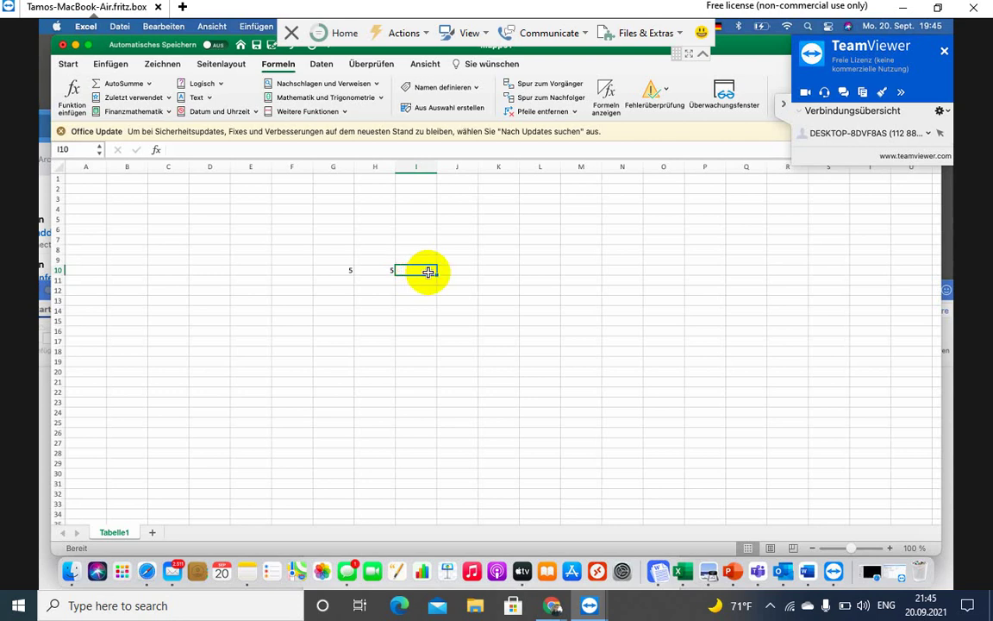
{"action": "type", "text": "="}
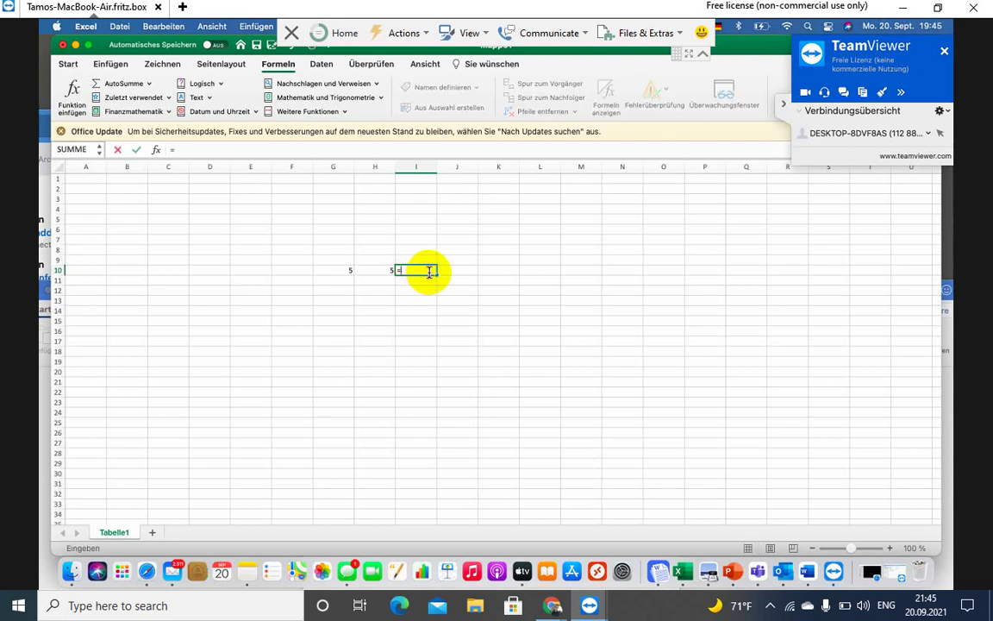
{"action": "type", "text": "5+"}
{"action": "type", "text": "5"}
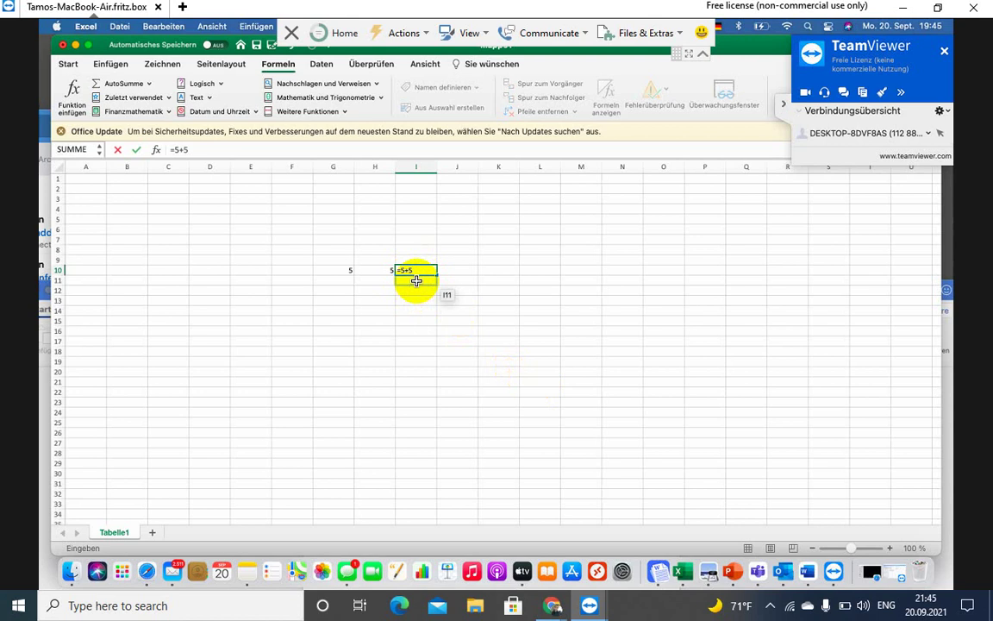
{"action": "key", "text": "Return"}
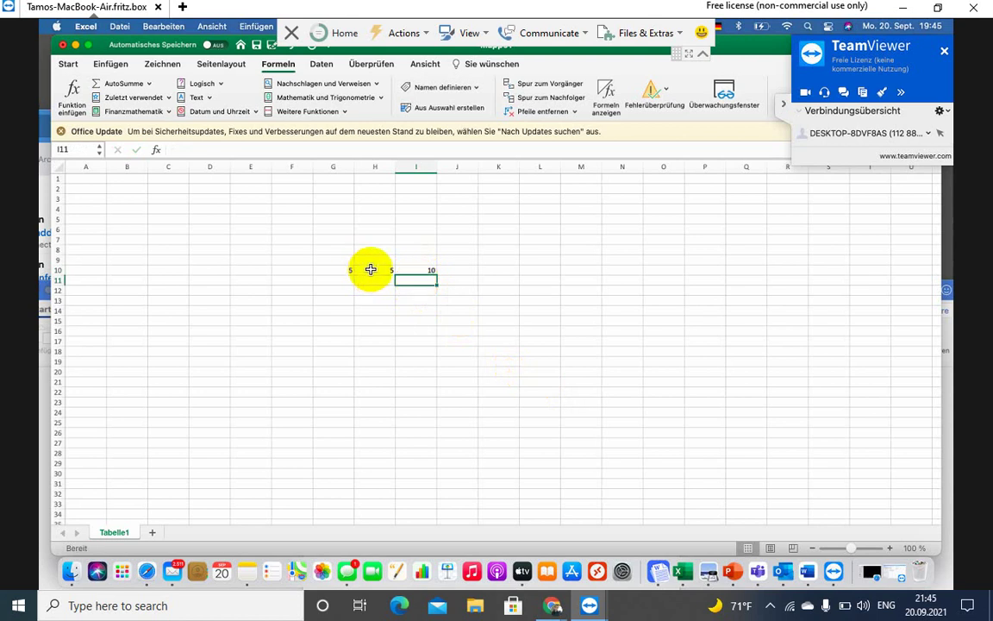
{"action": "left_click", "coordinate": [377, 273]}
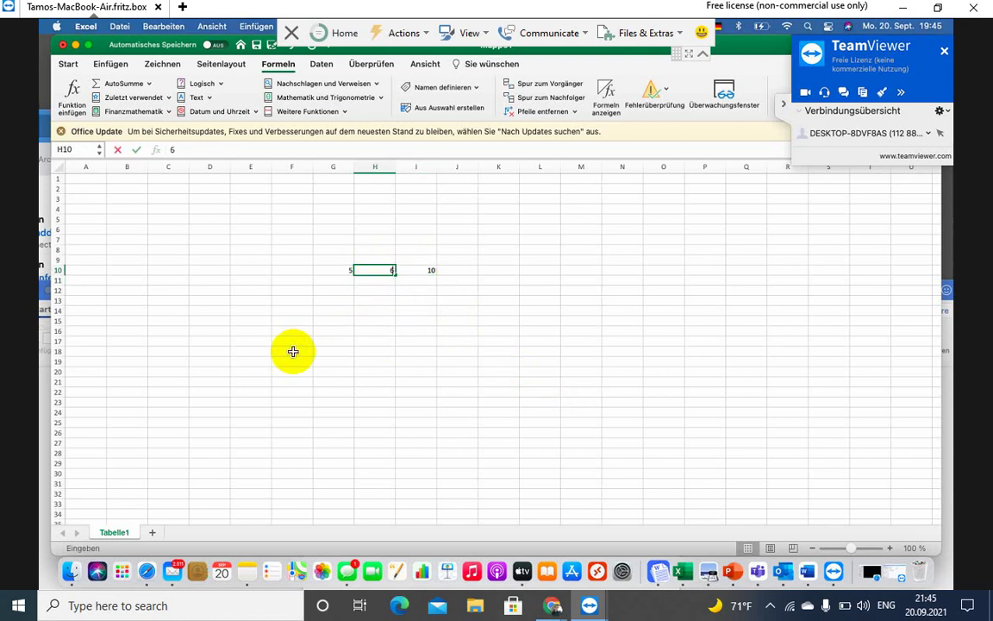
Change H10 to 6 and re-enter =5+5 in I10, which still shows 10.
{"action": "type", "text": "6"}
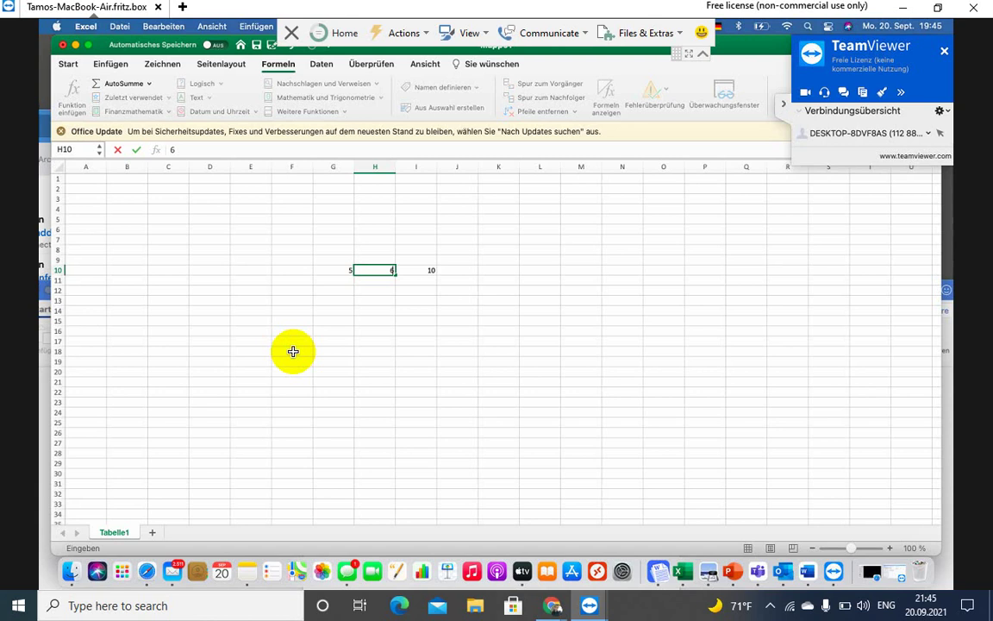
{"action": "key", "text": "Return"}
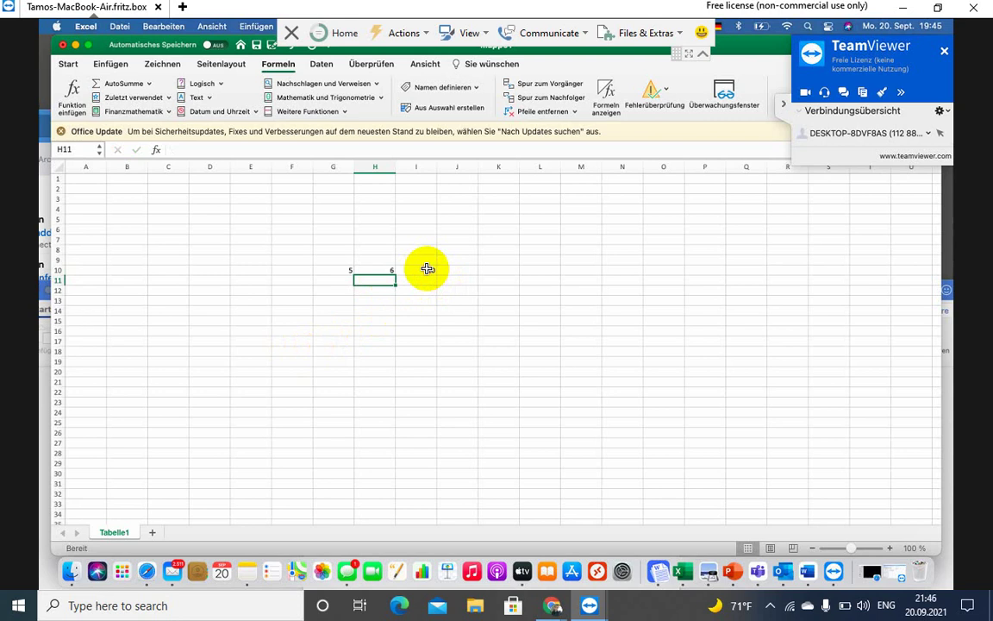
{"action": "left_click", "coordinate": [428, 269]}
{"action": "type", "text": "=5+5"}
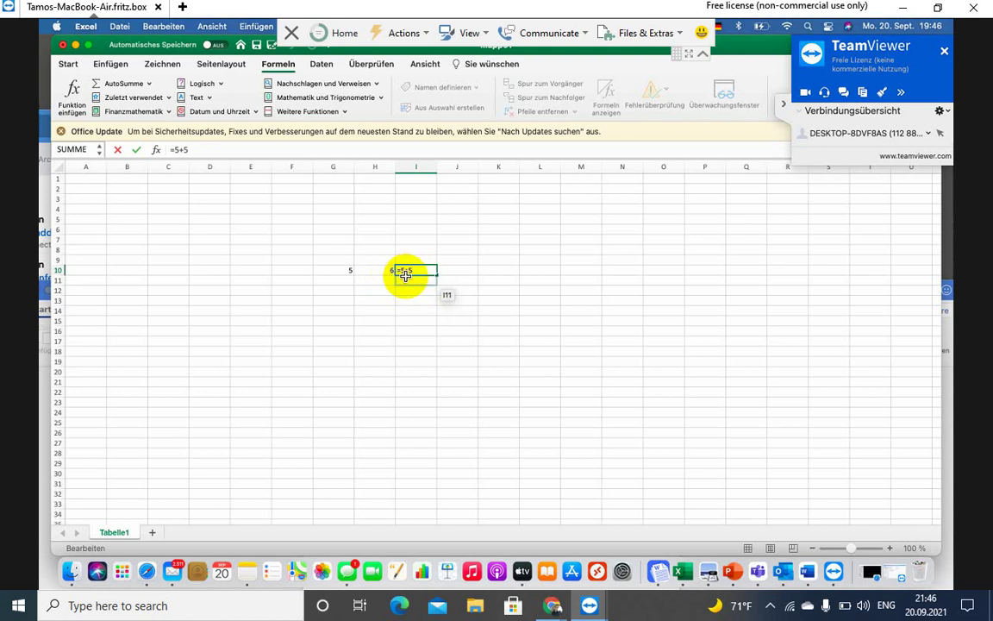
{"action": "left_click", "coordinate": [415, 281]}
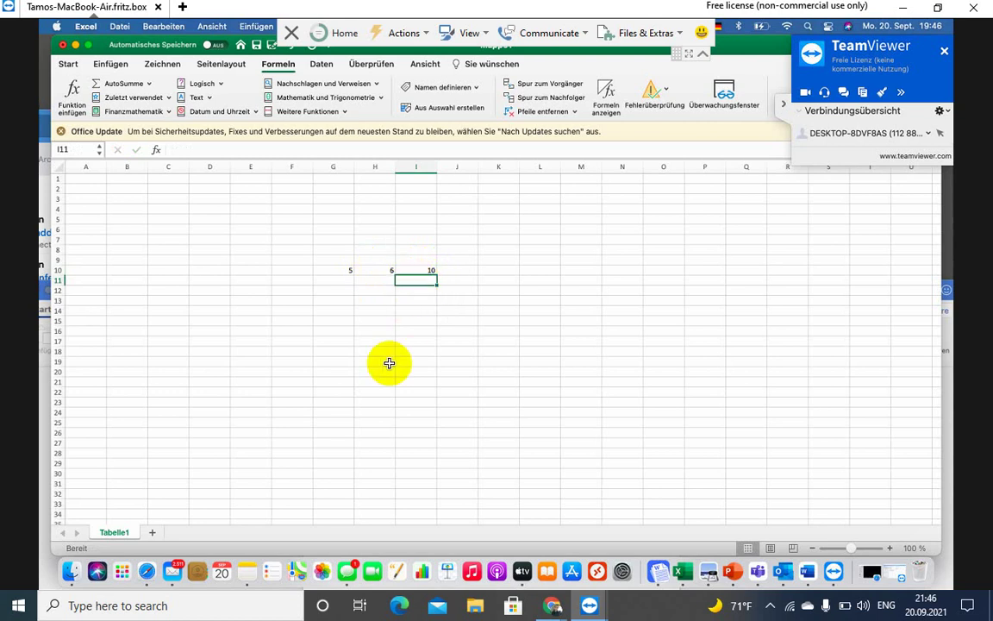
Enter =G10+H10 in I11, correcting a mistyped H11, so it shows 11.
{"action": "type", "text": "="}
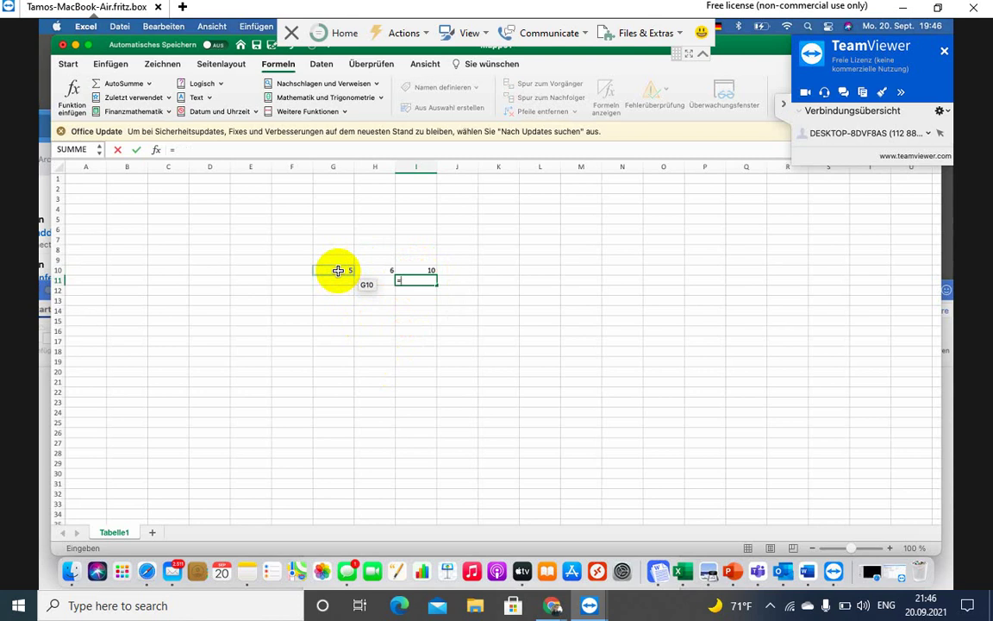
{"action": "type", "text": "g"}
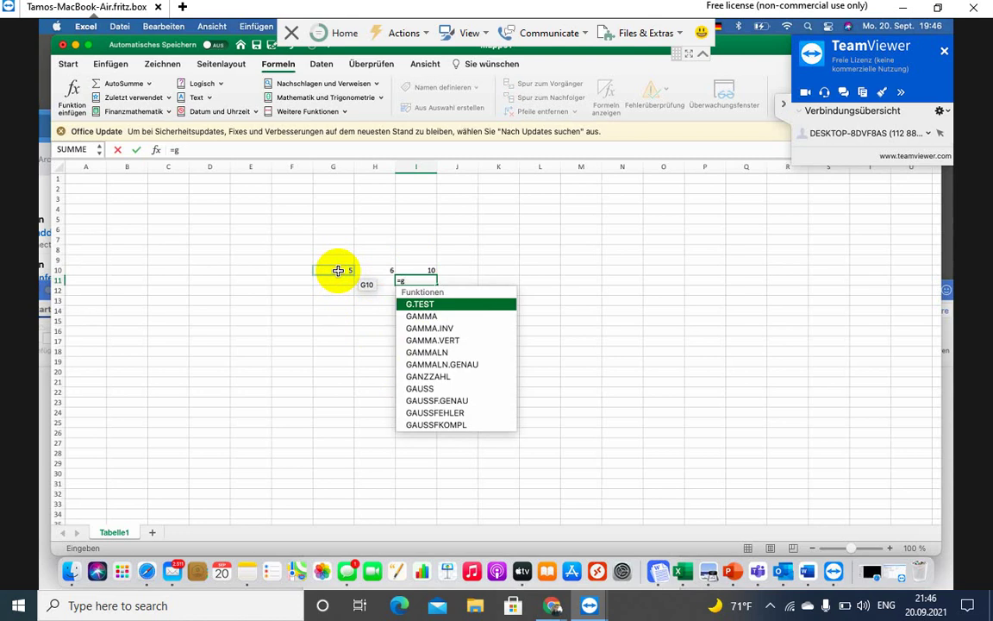
{"action": "type", "text": "10"}
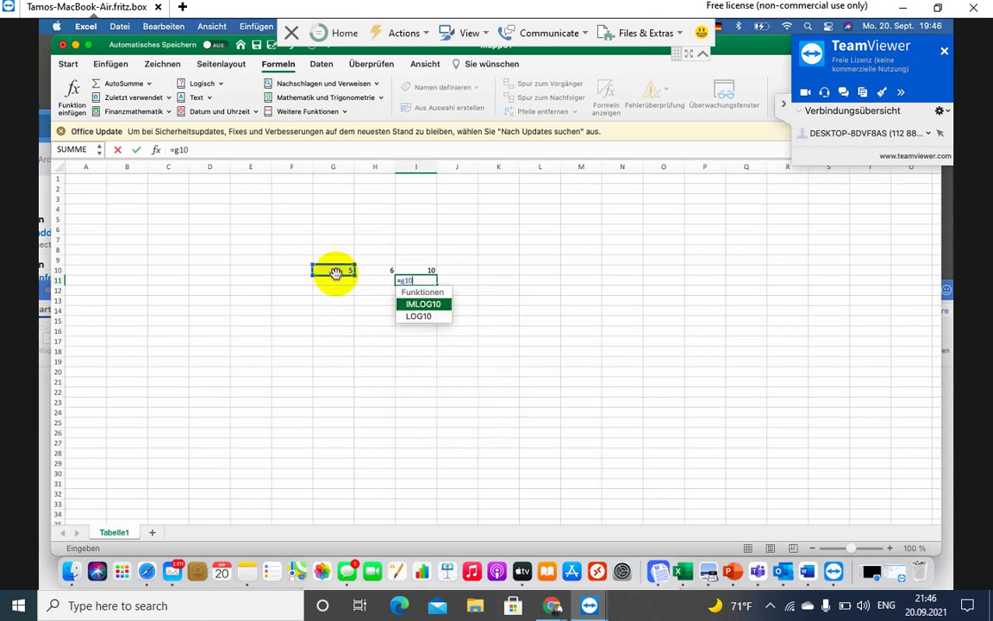
{"action": "type", "text": "+"}
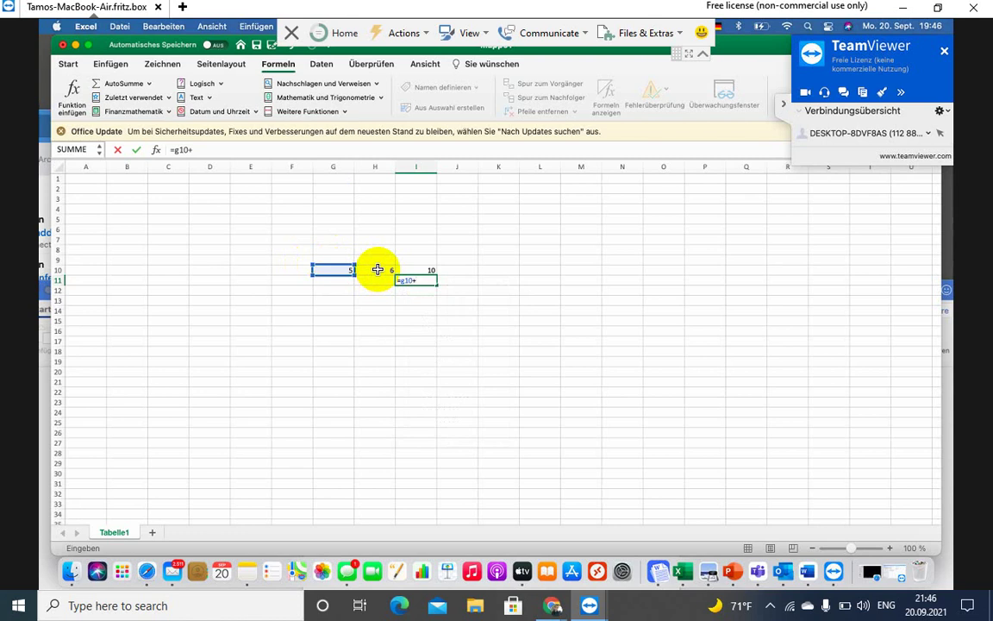
{"action": "type", "text": "h11"}
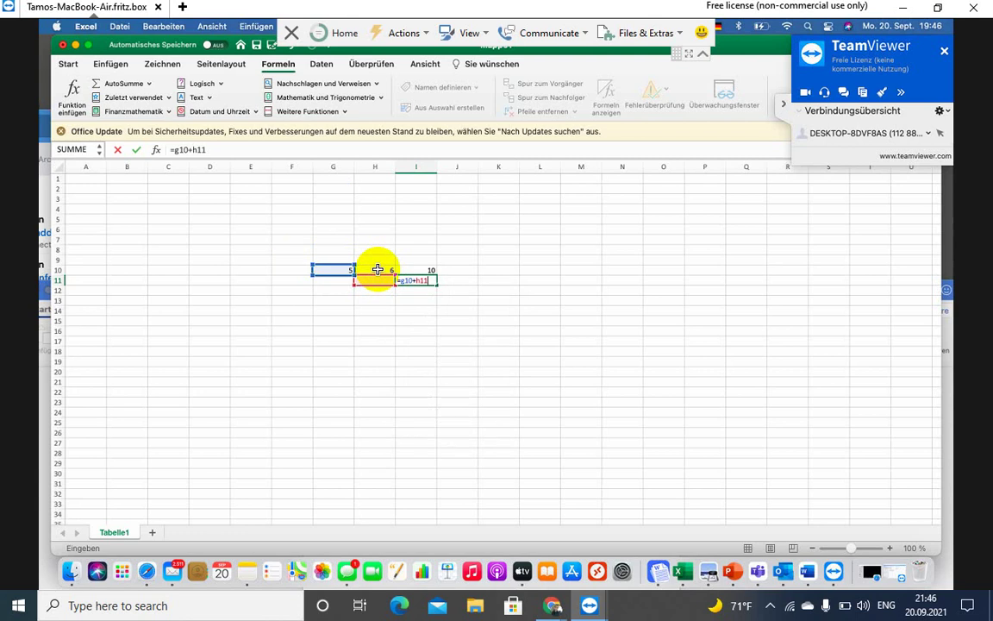
{"action": "key", "text": "BackSpace"}
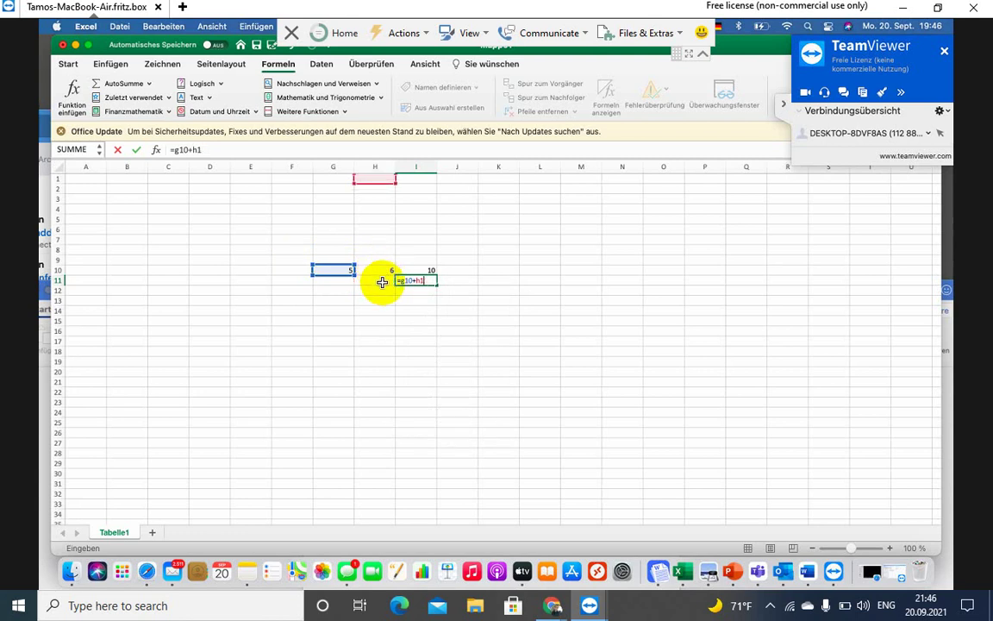
{"action": "type", "text": "0"}
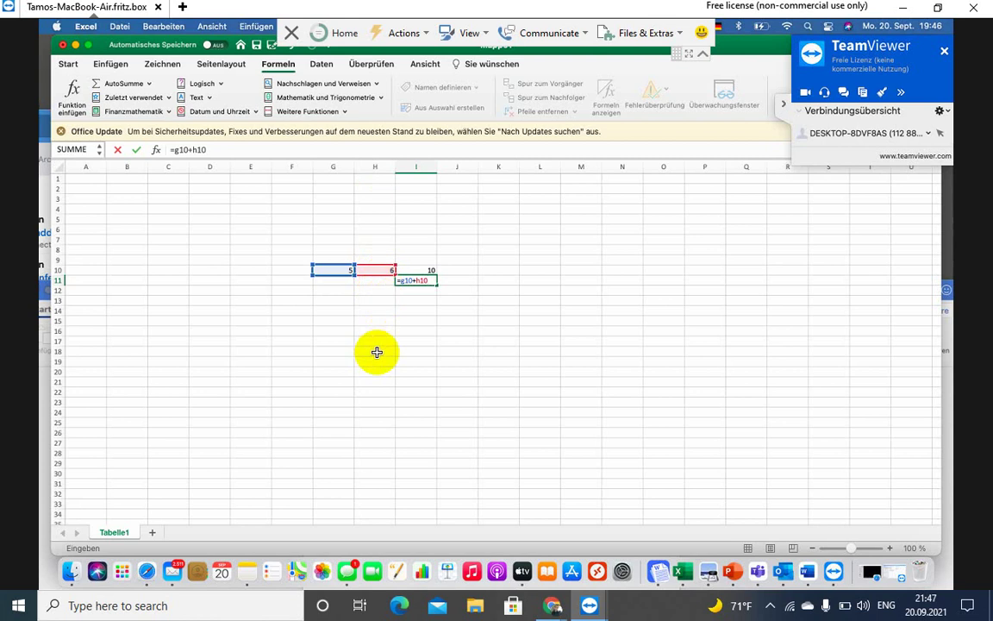
{"action": "key", "text": "Return"}
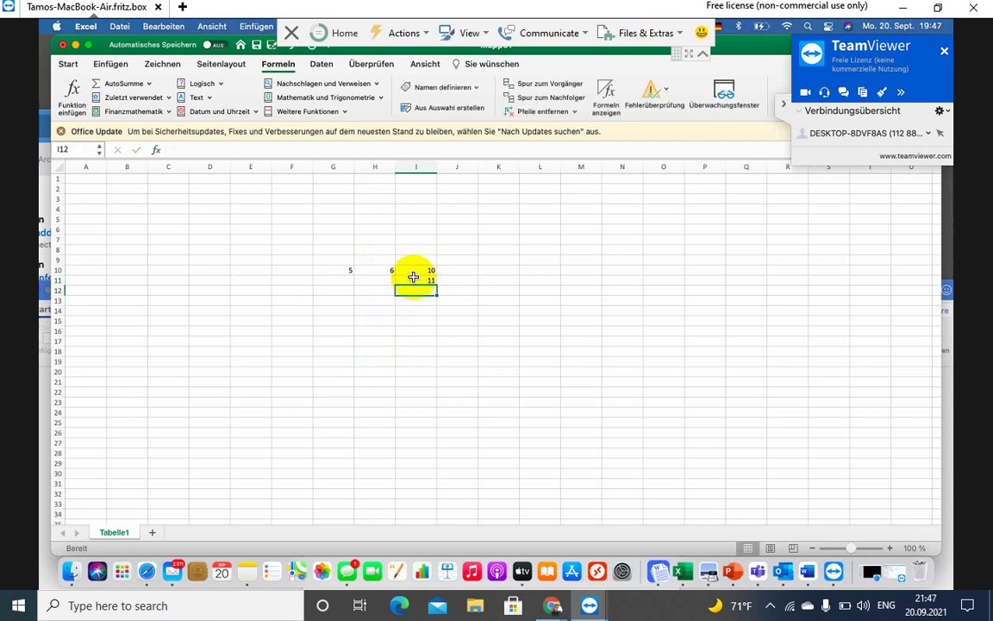
Change G10 to 6 and H10 to 10, making the I11 sum show 16.
{"action": "left_click", "coordinate": [335, 269]}
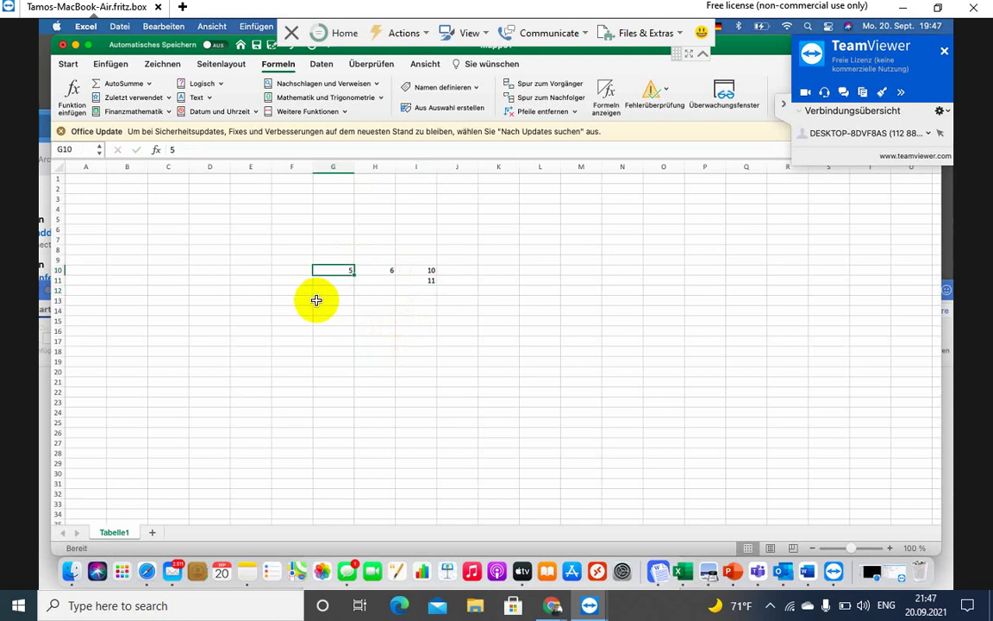
{"action": "type", "text": "6"}
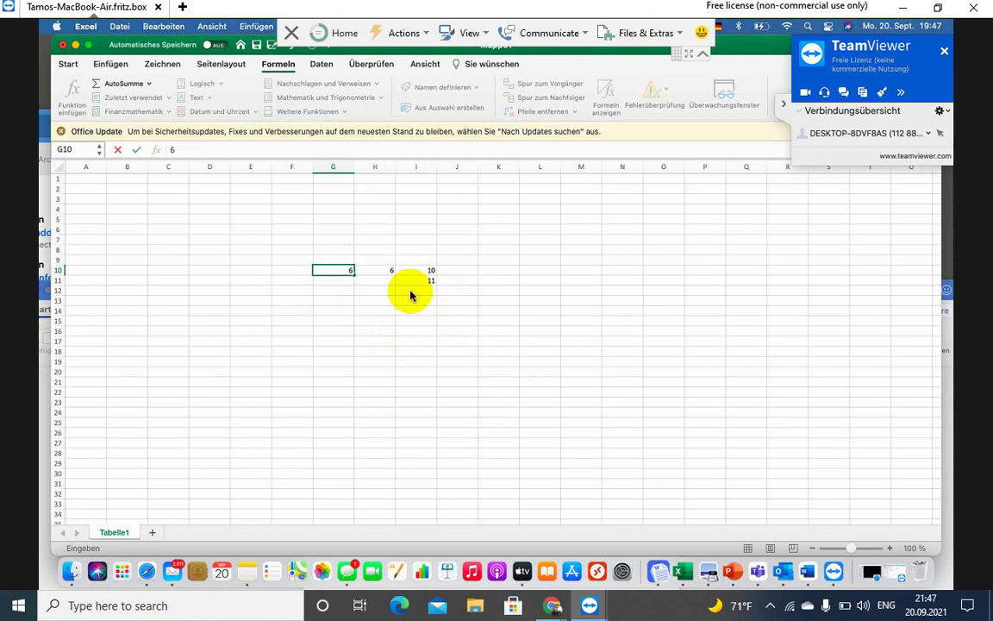
{"action": "key", "text": "Return"}
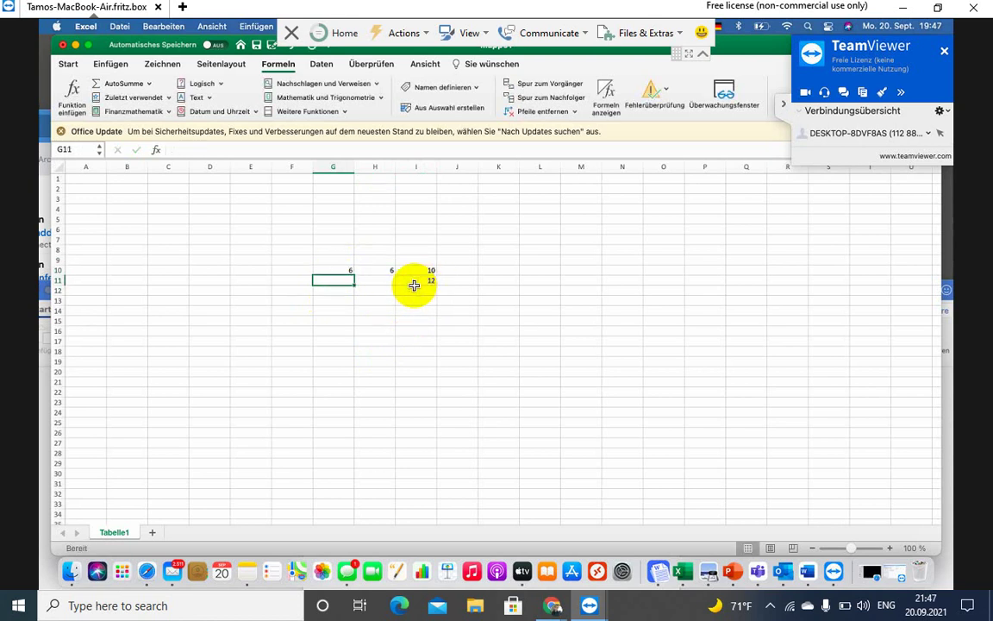
{"action": "left_click", "coordinate": [373, 273]}
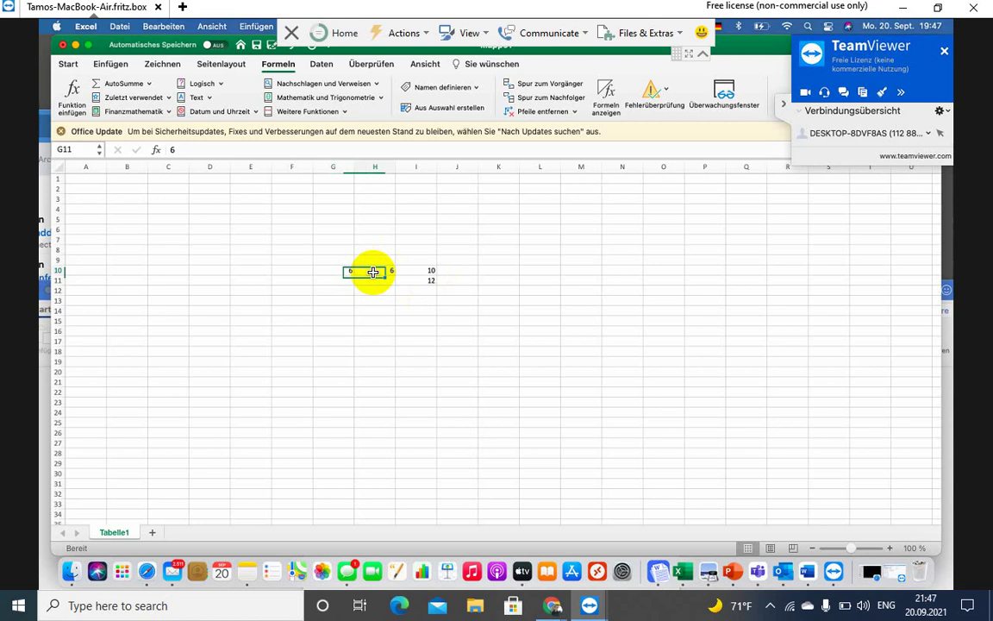
{"action": "type", "text": "10"}
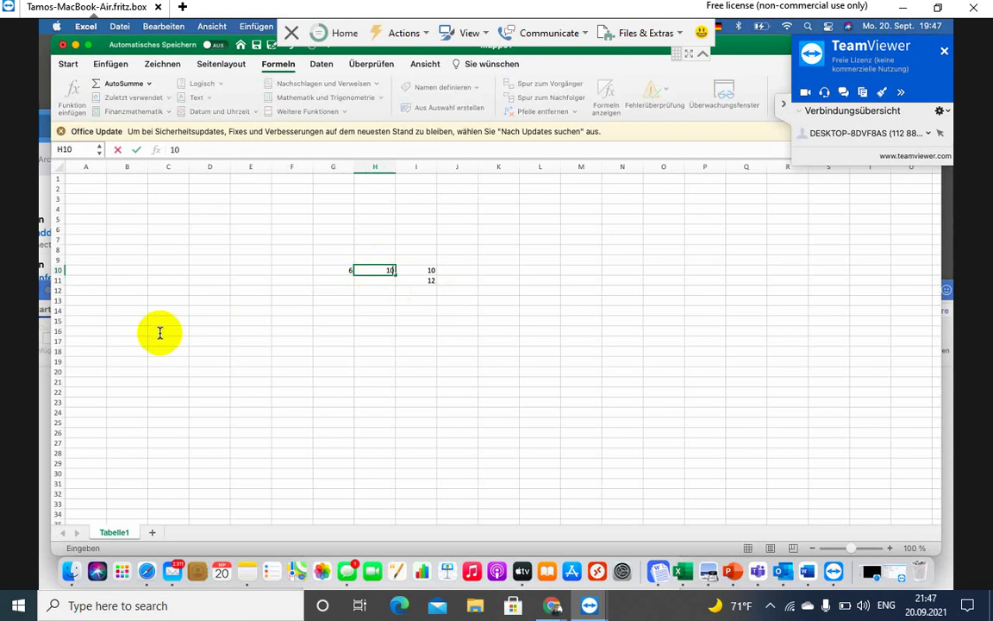
{"action": "key", "text": "Return"}
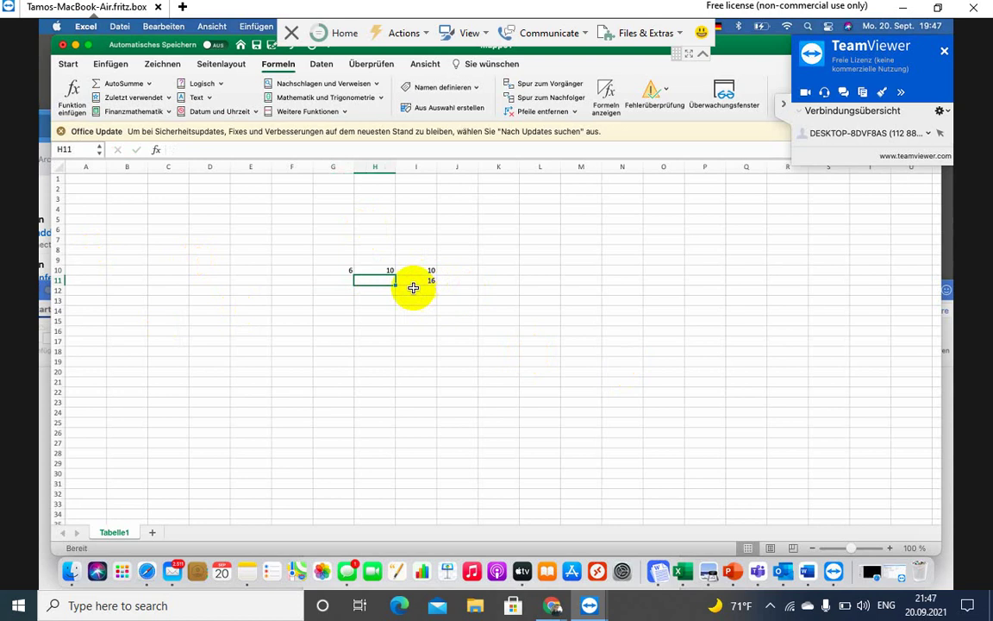
Re-enter =5+5 in I10 so it shows 10.
{"action": "left_click", "coordinate": [416, 272]}
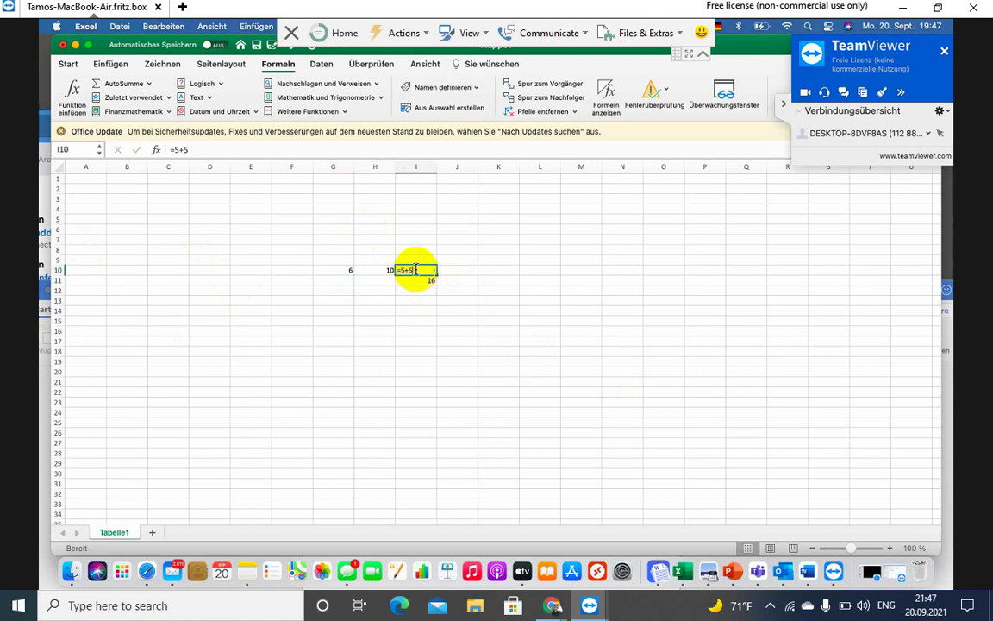
{"action": "type", "text": "=5+5"}
{"action": "left_click_drag", "start_coordinate": [399, 272], "coordinate": [415, 288]}
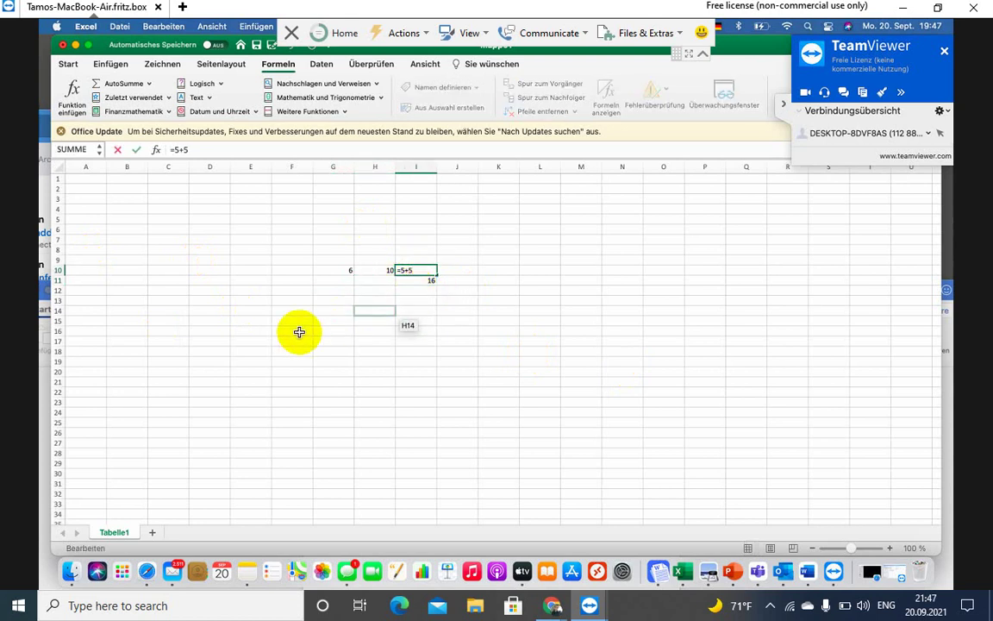
{"action": "left_click_drag", "start_coordinate": [415, 288], "coordinate": [277, 341]}
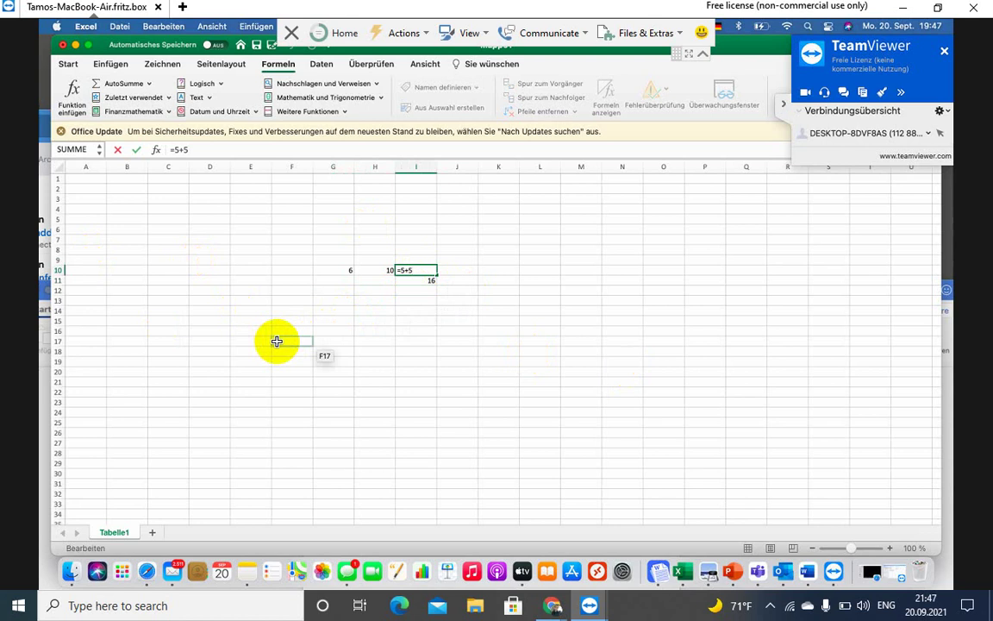
{"action": "key", "text": "Return"}
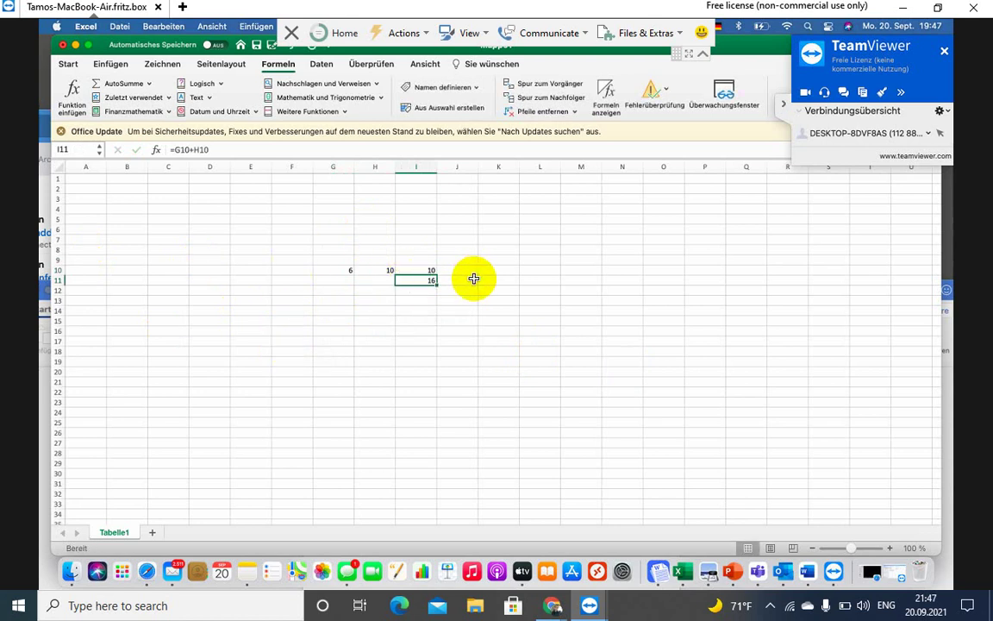
Recommit I11's =G10+H10 formula unchanged and begin a new formula in I12.
{"action": "double_click", "coordinate": [421, 280]}
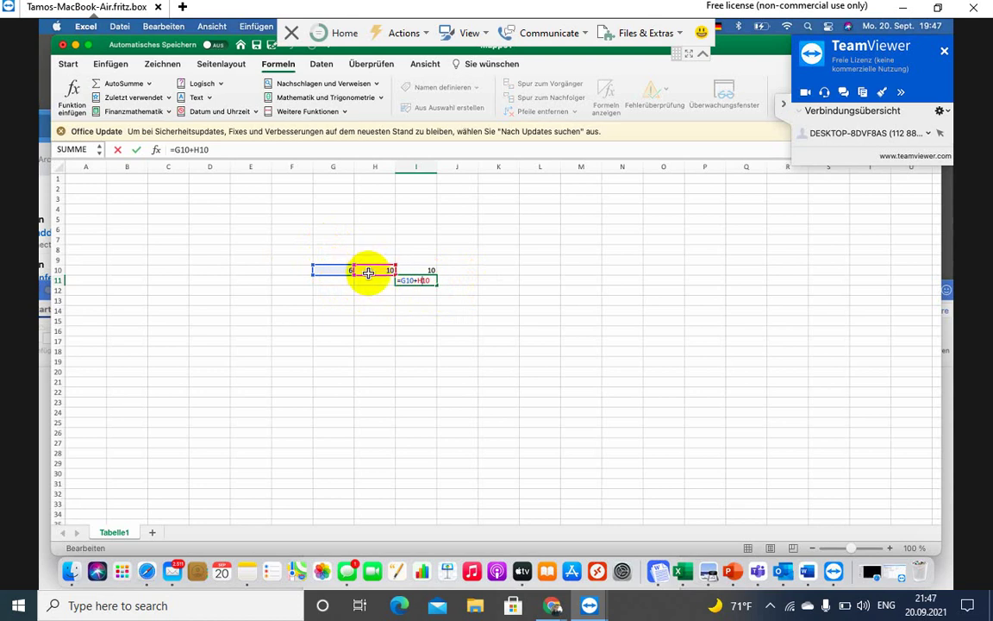
{"action": "key", "text": "Return"}
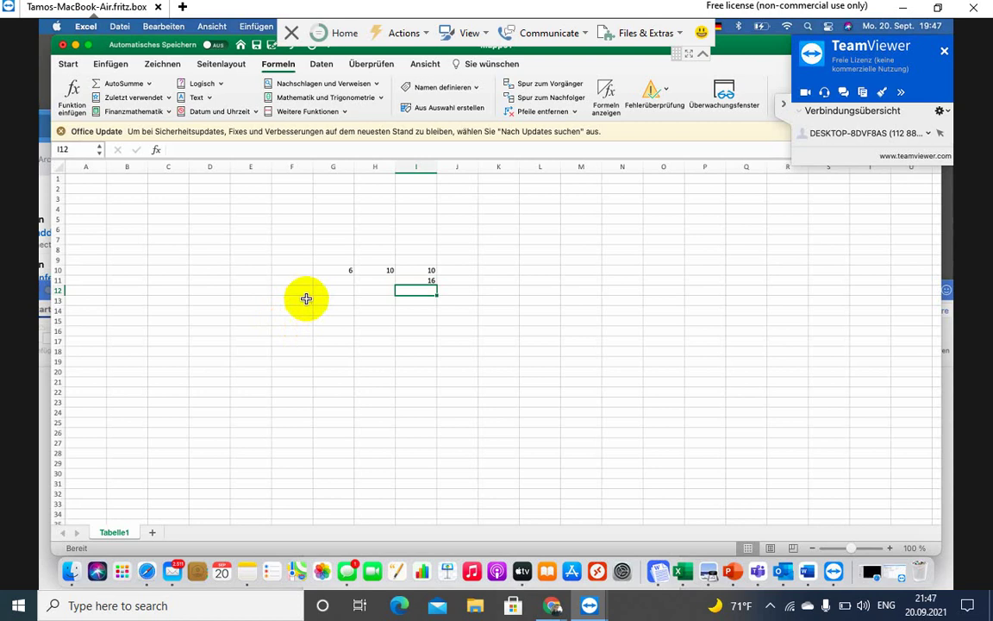
{"action": "type", "text": "="}
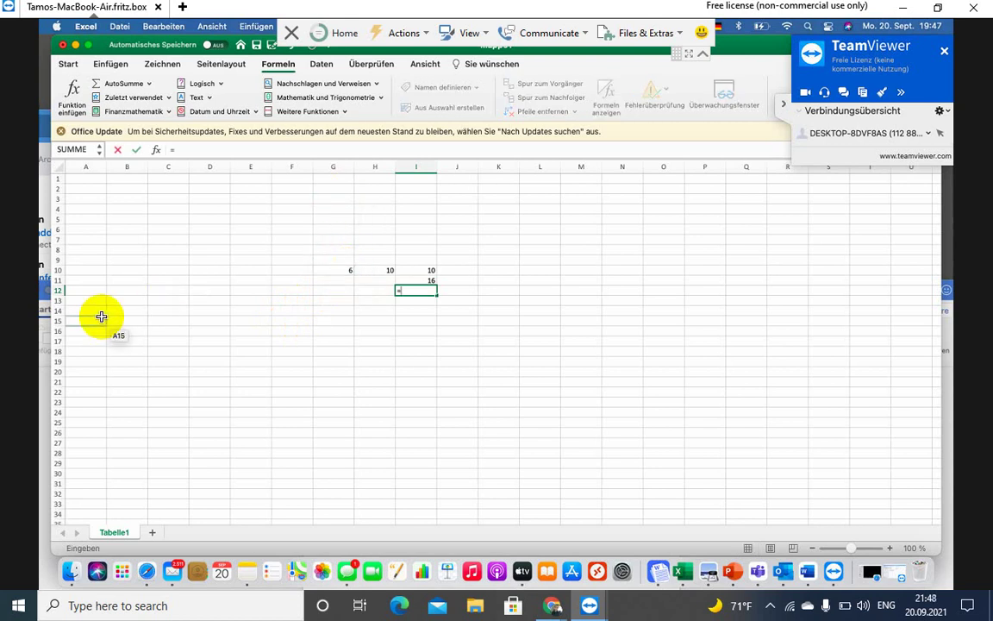
Complete I12 as =G10*H10 so it shows the product 60.
{"action": "type", "text": "g1"}
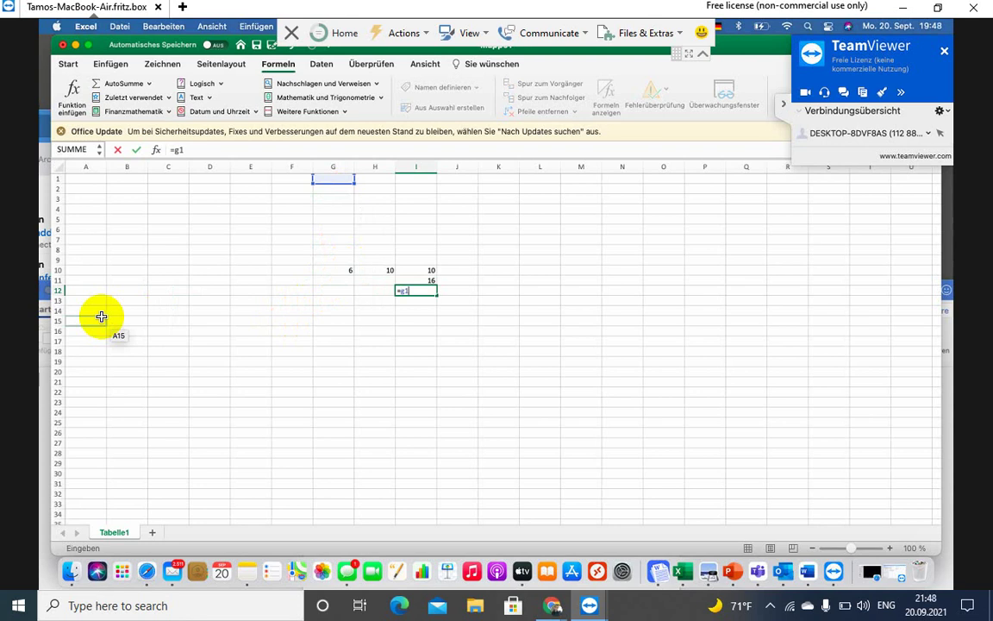
{"action": "type", "text": "0"}
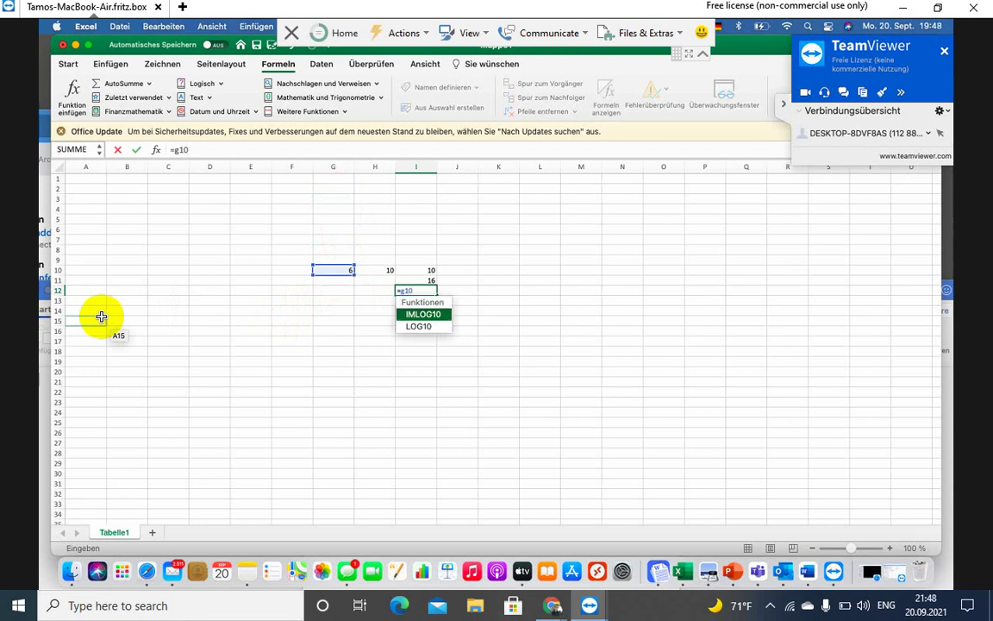
{"action": "type", "text": "*"}
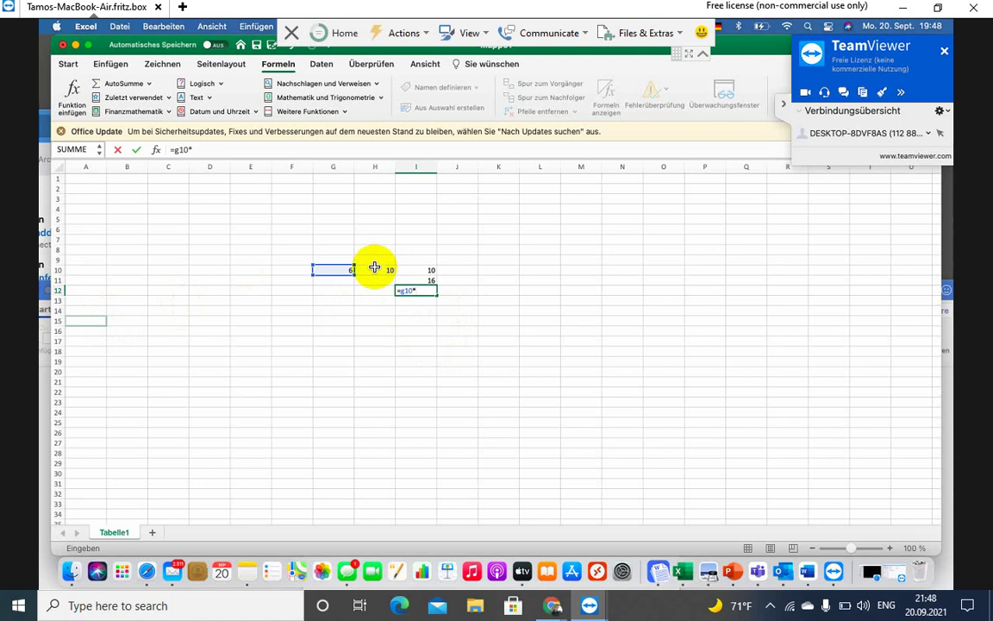
{"action": "type", "text": "h1"}
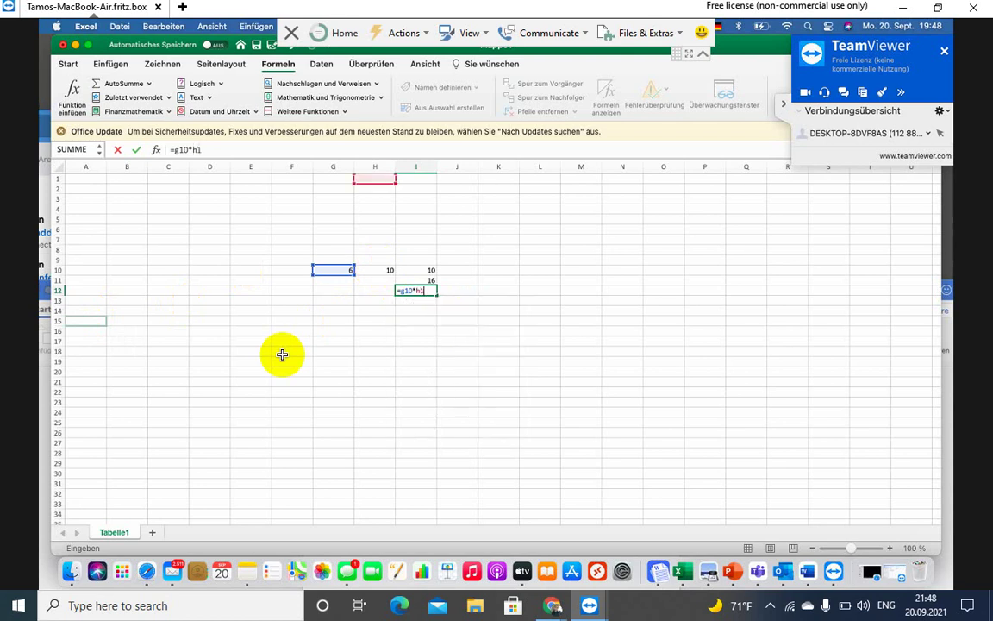
{"action": "type", "text": "0"}
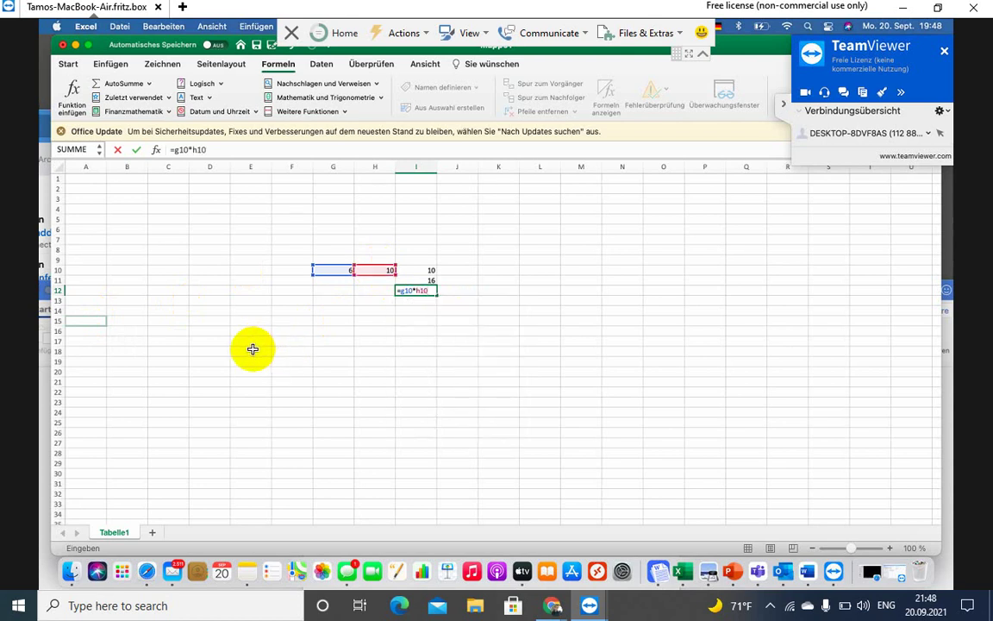
{"action": "key", "text": "Return"}
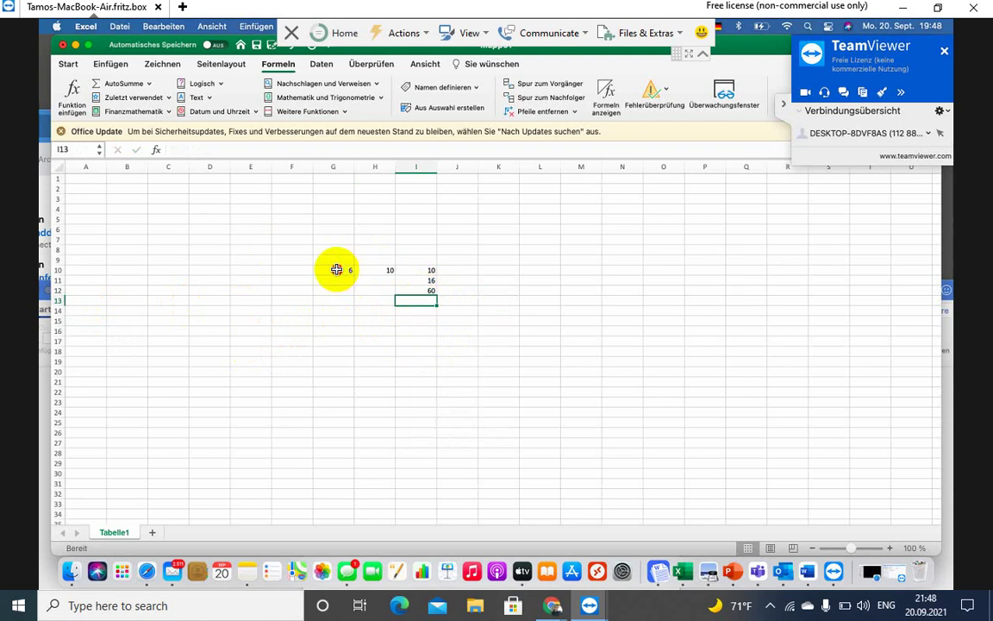
Change G10 to 10 and check the updated I11 sum and I12 product.
{"action": "left_click", "coordinate": [336, 270]}
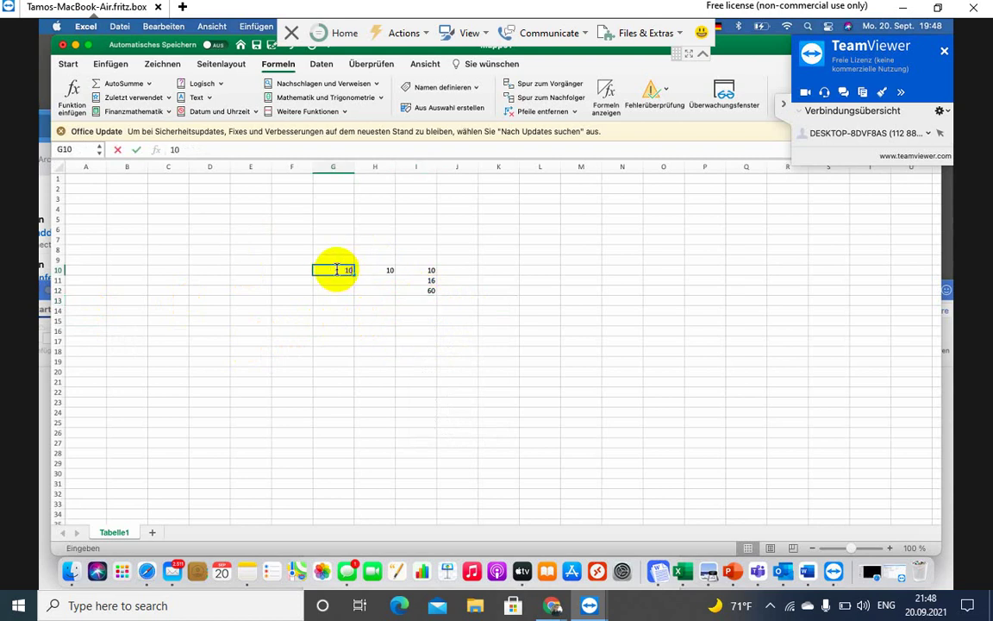
{"action": "type", "text": "10"}
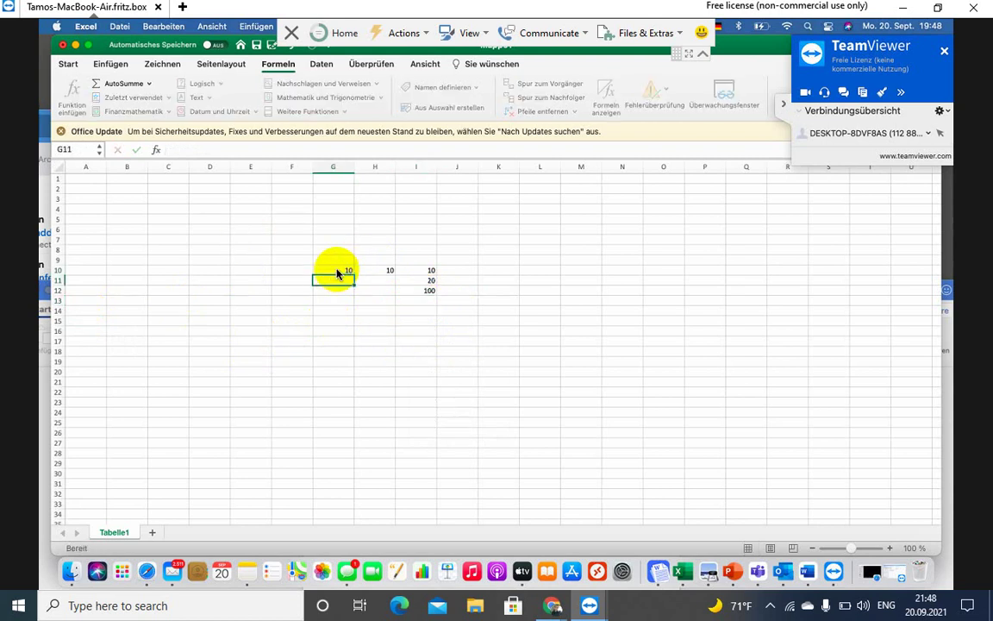
{"action": "key", "text": "Return"}
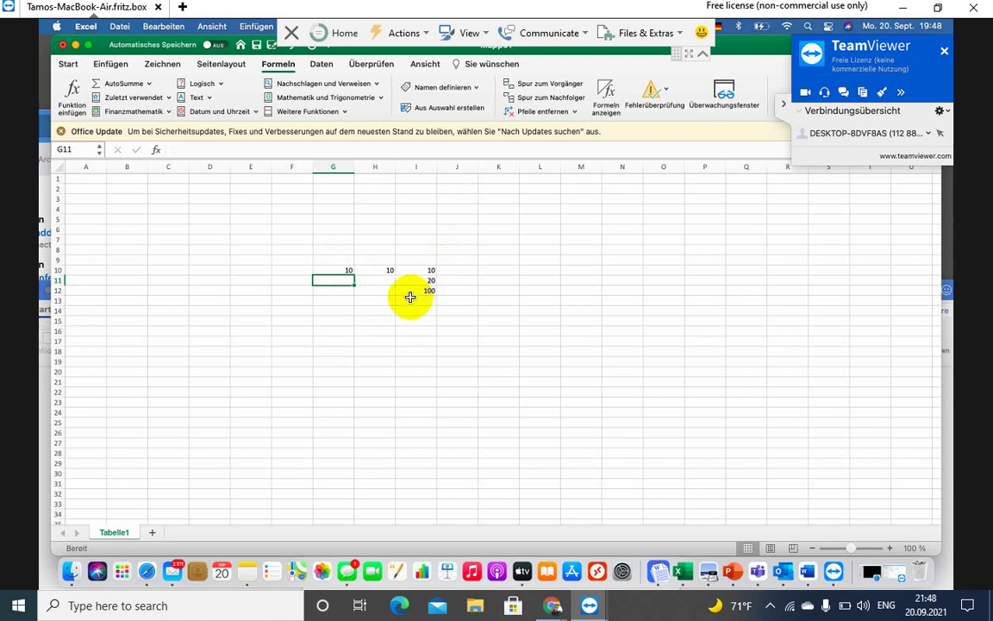
{"action": "left_click", "coordinate": [409, 290]}
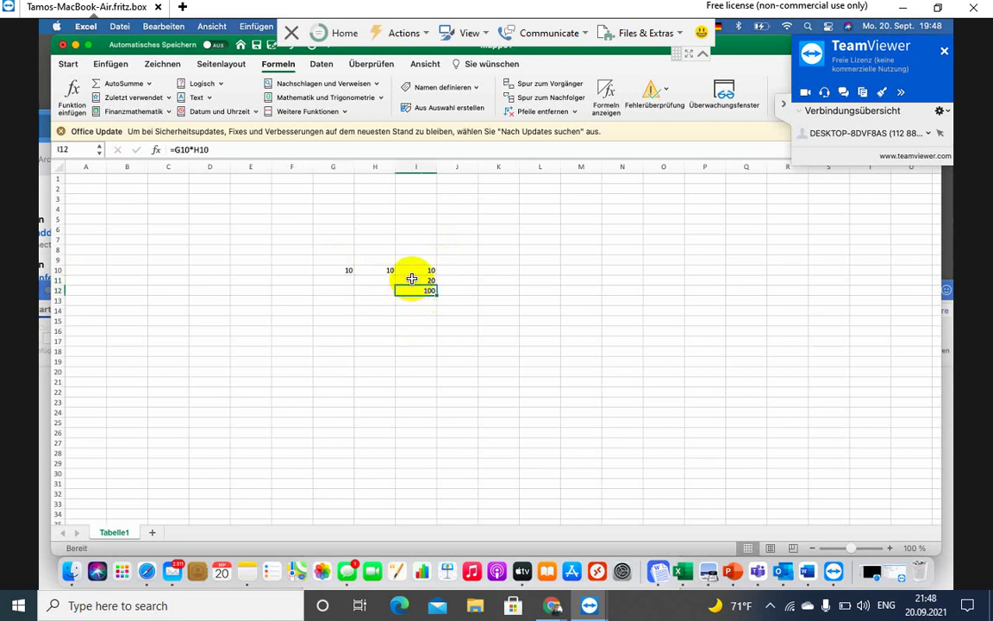
{"action": "left_click", "coordinate": [411, 279]}
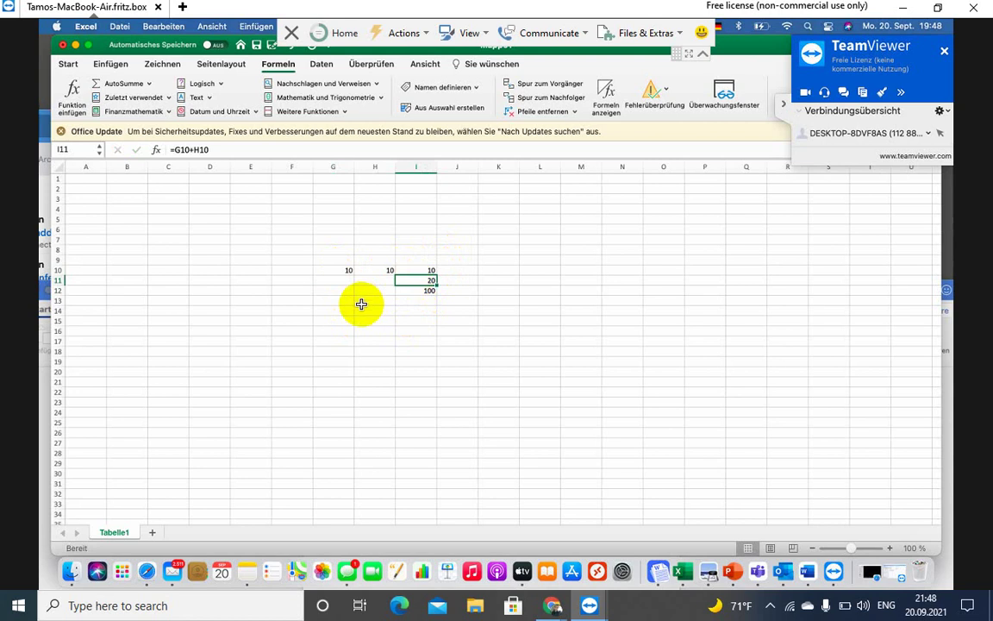
Enter 12 in F6 and 4 in H5.
{"action": "left_click", "coordinate": [282, 231]}
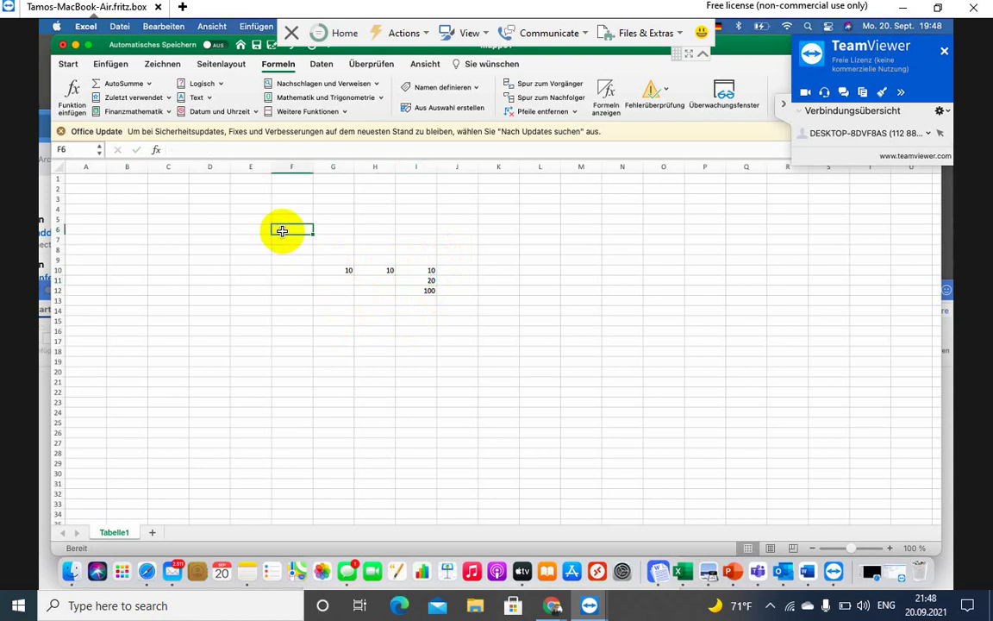
{"action": "type", "text": "12"}
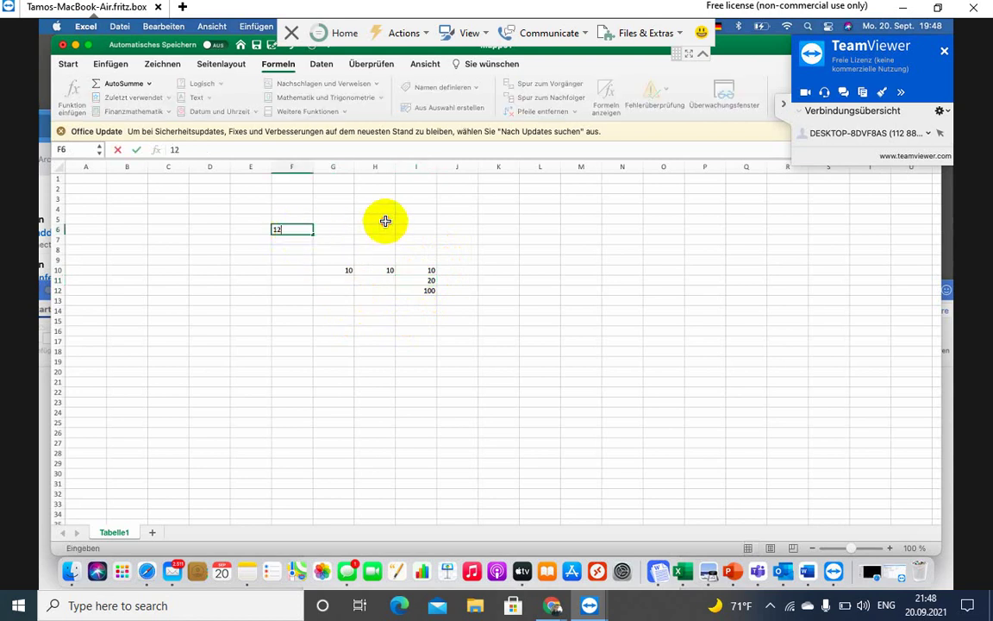
{"action": "left_click", "coordinate": [385, 222]}
{"action": "type", "text": "4"}
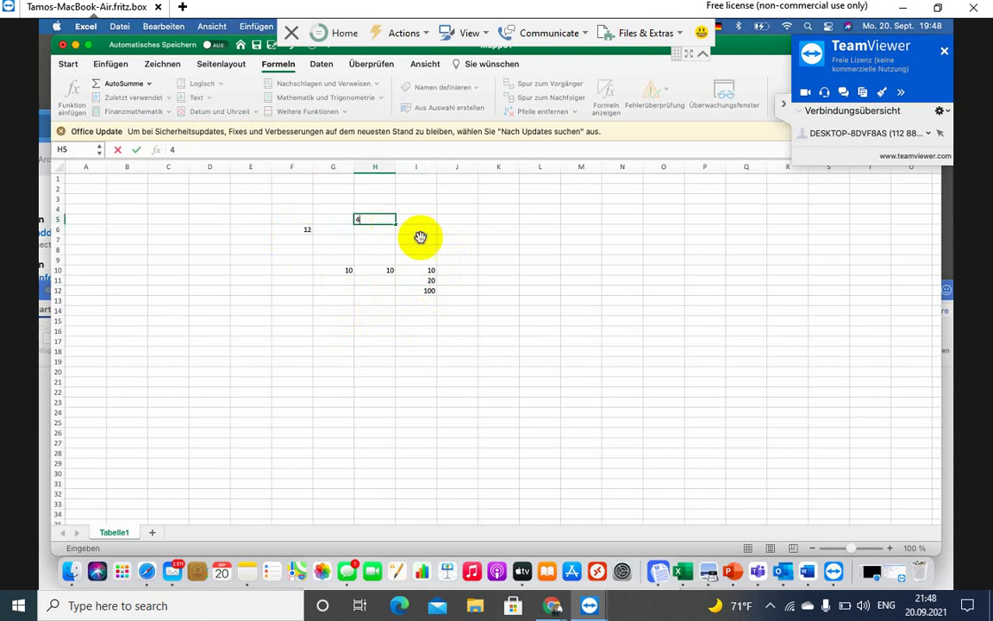
{"action": "left_click", "coordinate": [406, 375]}
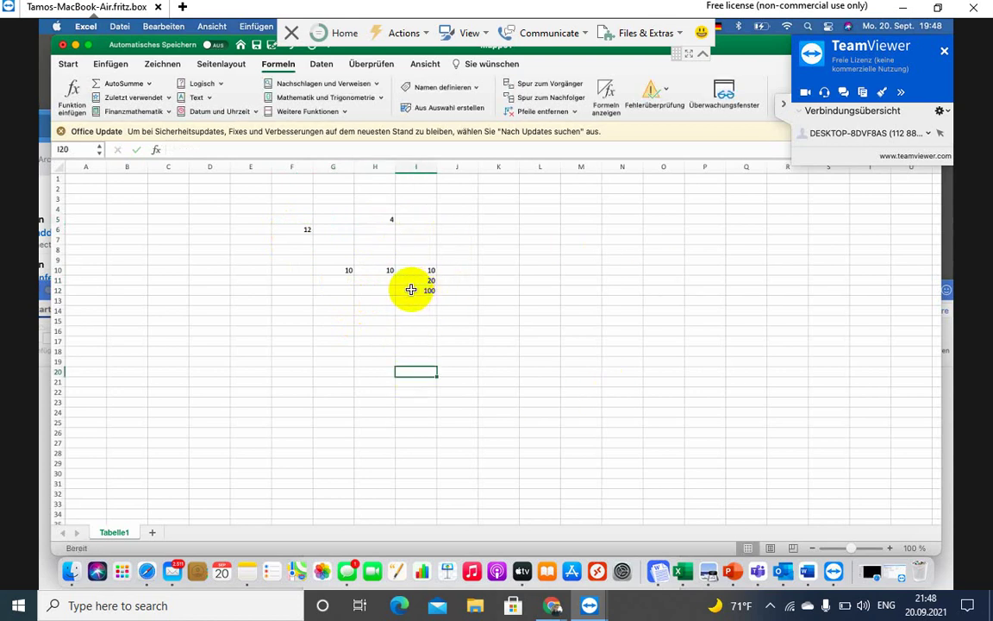
Recommit the I12 =G10*H10 and I11 =G10+H10 formulas unchanged, showing 100 and 20.
{"action": "double_click", "coordinate": [411, 289]}
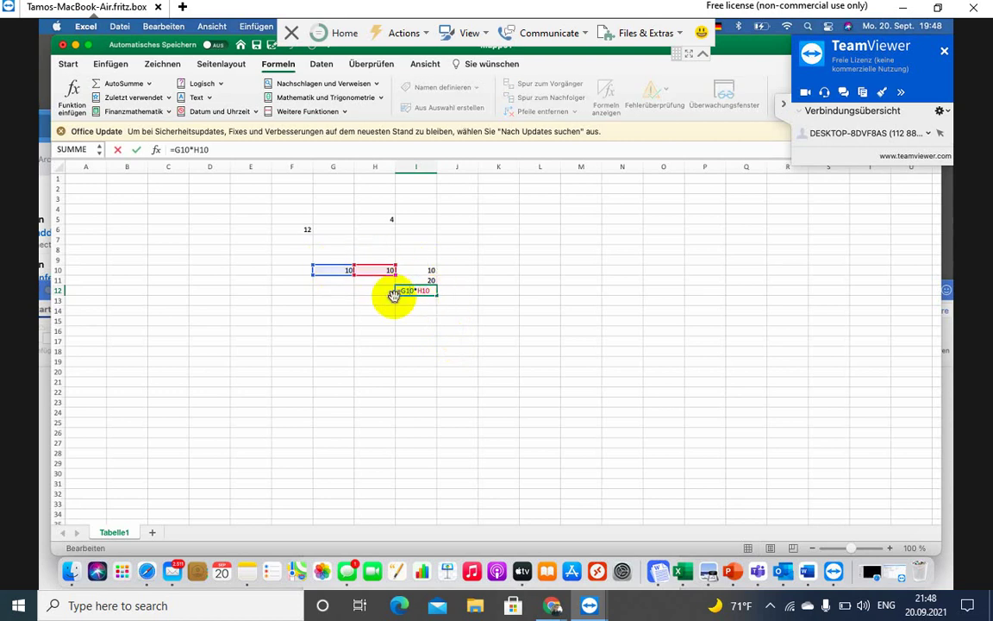
{"action": "key", "text": "Return"}
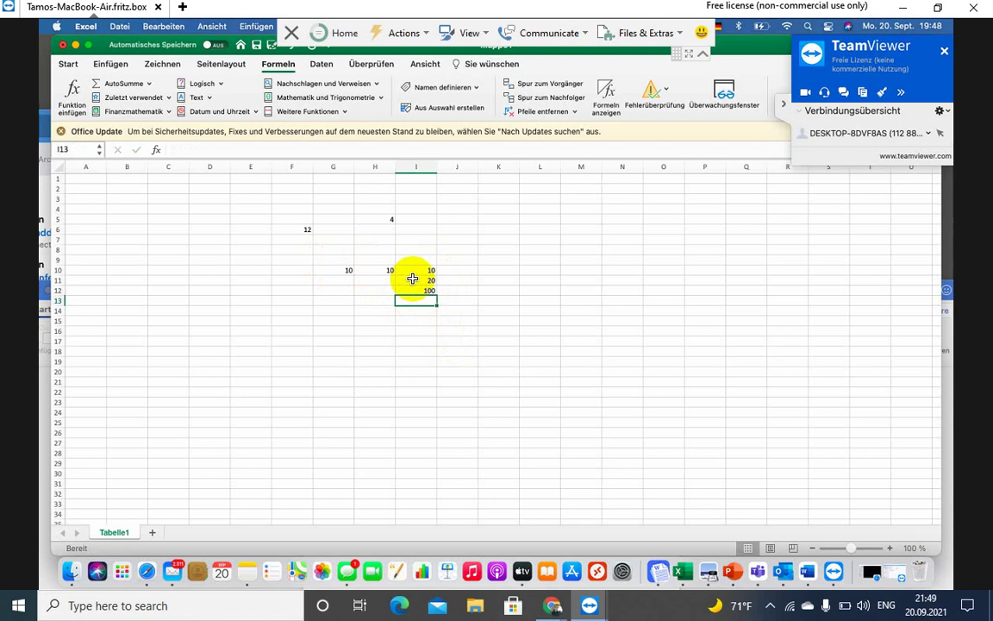
{"action": "left_click", "coordinate": [414, 283]}
{"action": "double_click", "coordinate": [414, 283]}
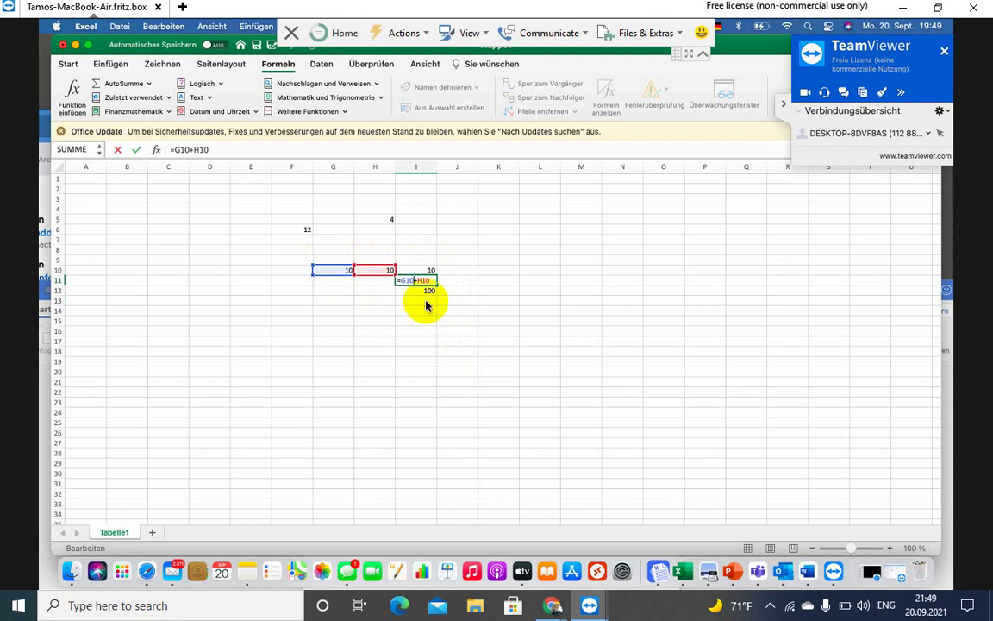
{"action": "key", "text": "Return"}
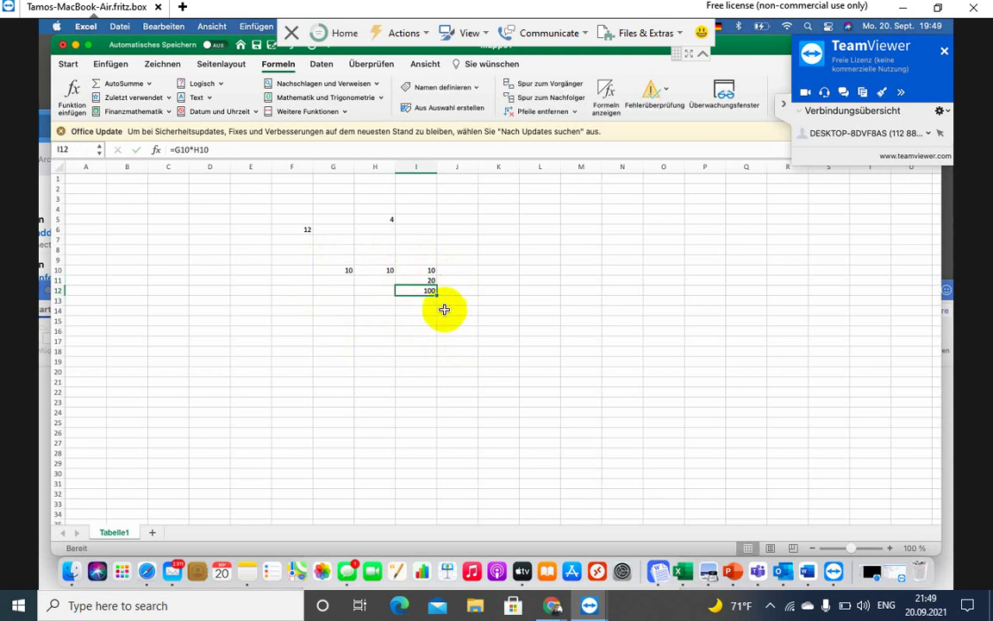
{"action": "left_click", "coordinate": [423, 305]}
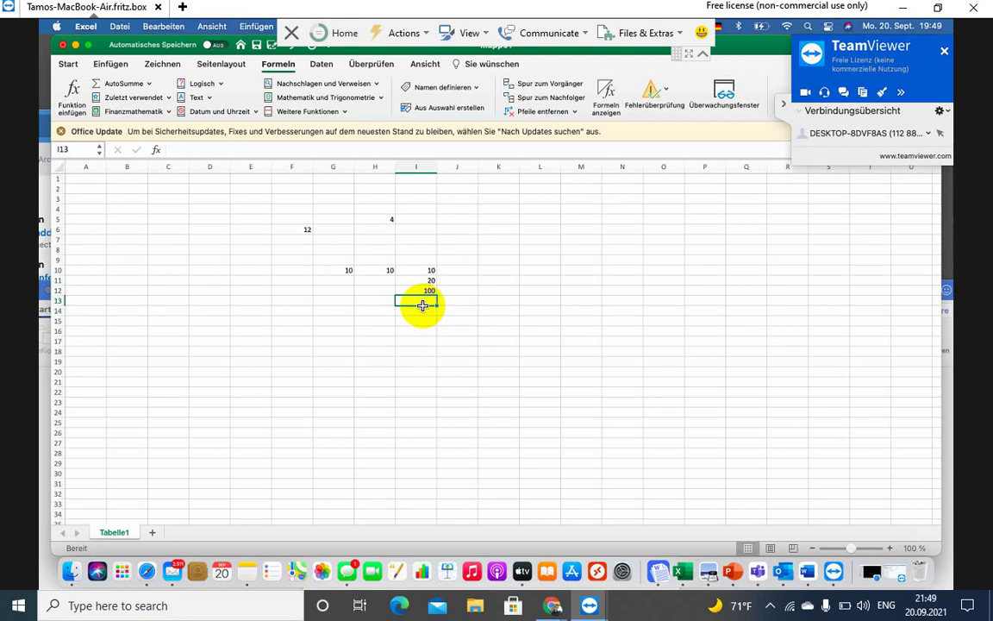
Enter the formula =G10/H10 in I13 so it shows 1.
{"action": "type", "text": "="}
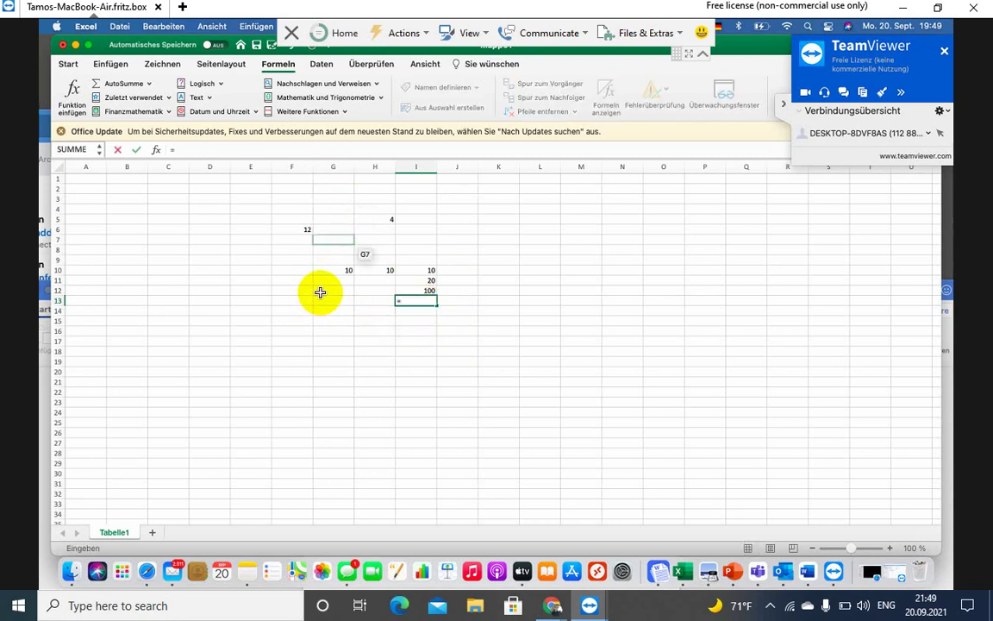
{"action": "type", "text": "g"}
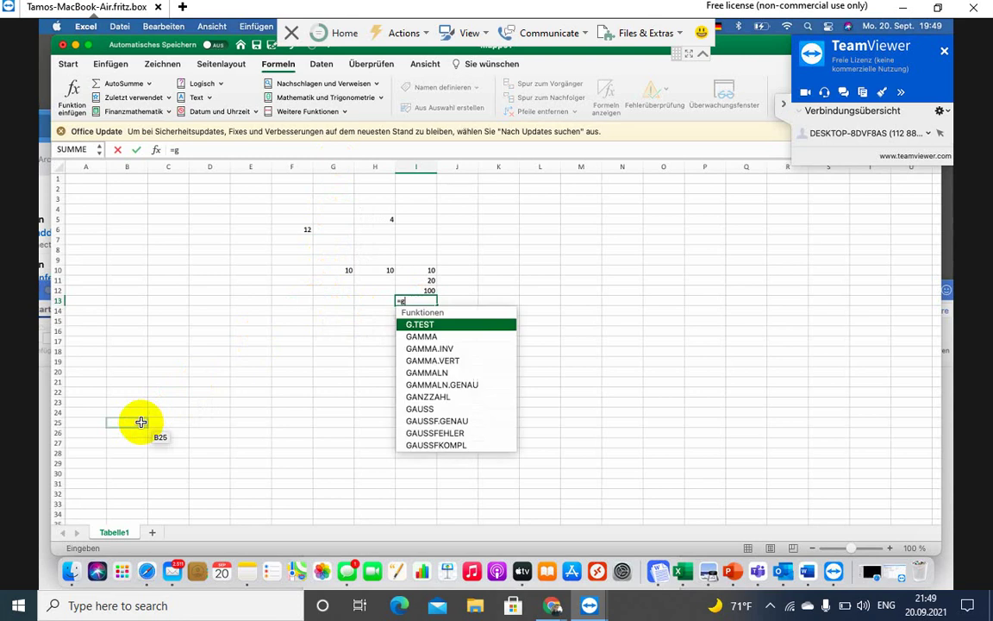
{"action": "type", "text": "10"}
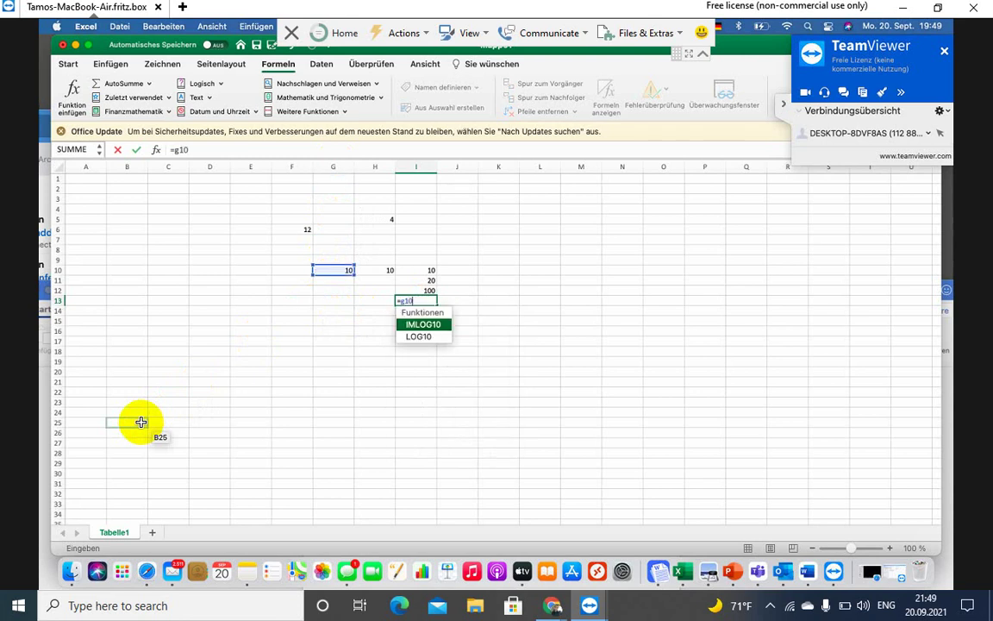
{"action": "type", "text": "/"}
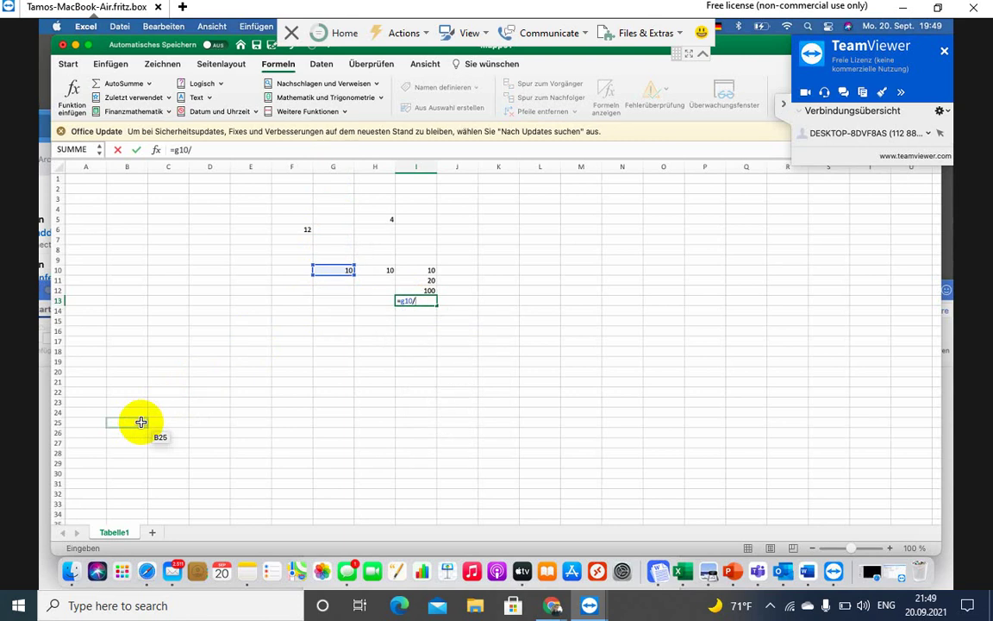
{"action": "type", "text": "h10"}
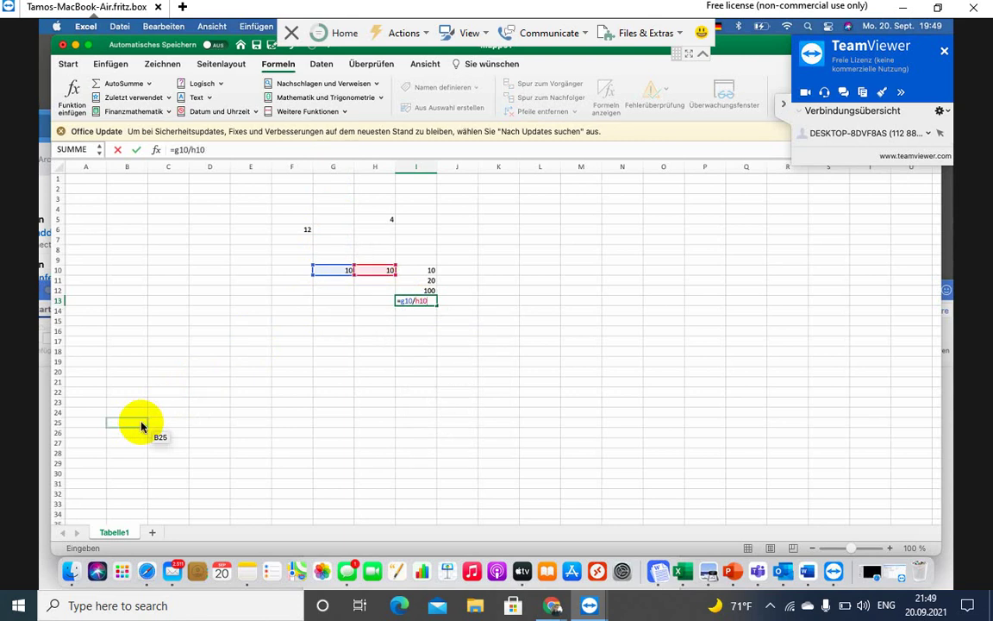
{"action": "key", "text": "Return"}
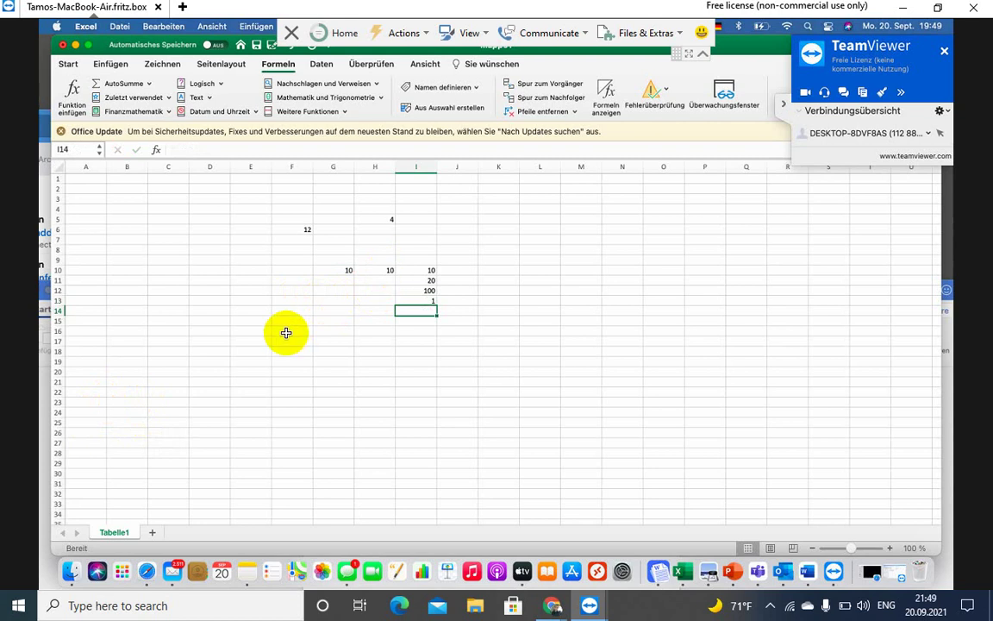
Change H10 to 20, updating column I to 30, 200 and 0,5, and select F4:J16.
{"action": "left_click", "coordinate": [386, 271]}
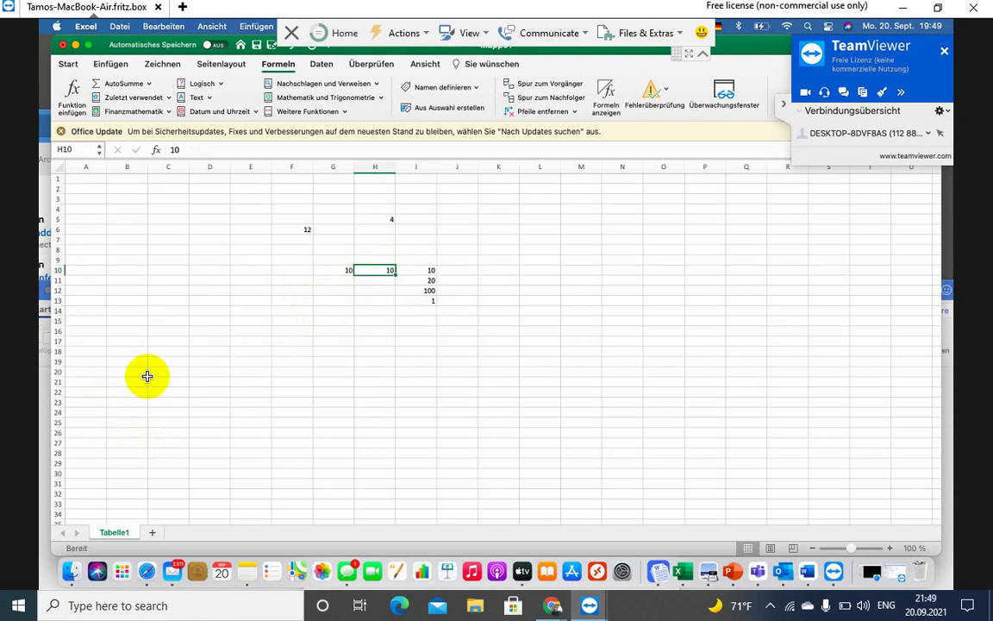
{"action": "type", "text": "20"}
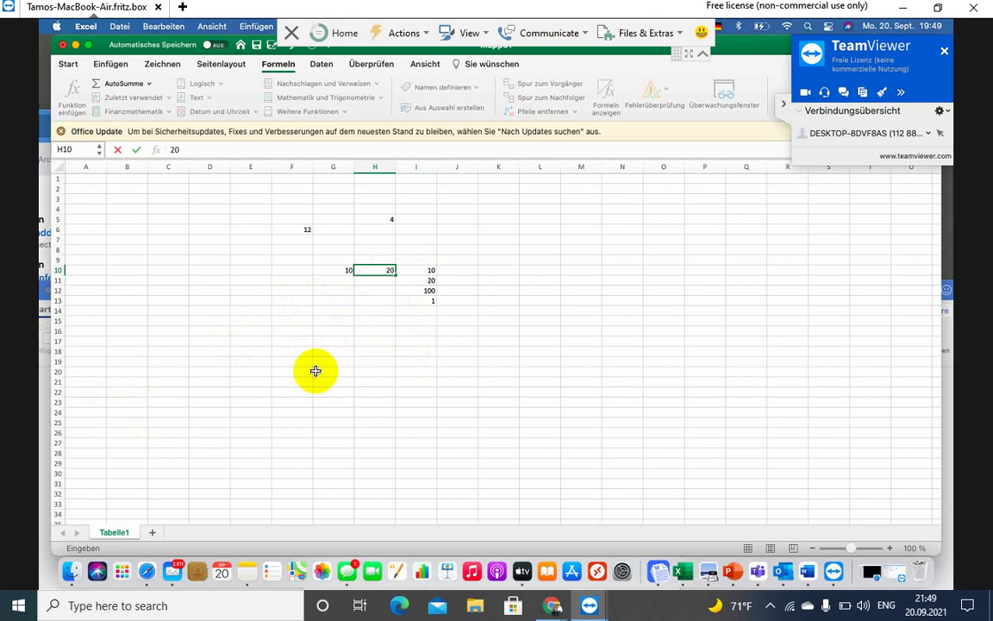
{"action": "key", "text": "Return"}
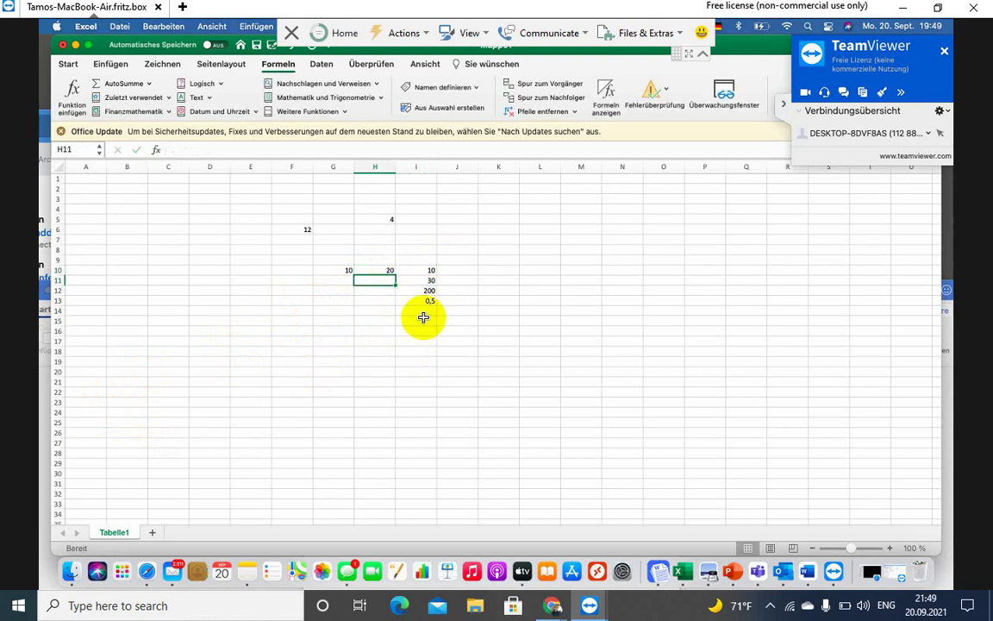
{"action": "left_click_drag", "start_coordinate": [289, 209], "coordinate": [466, 331]}
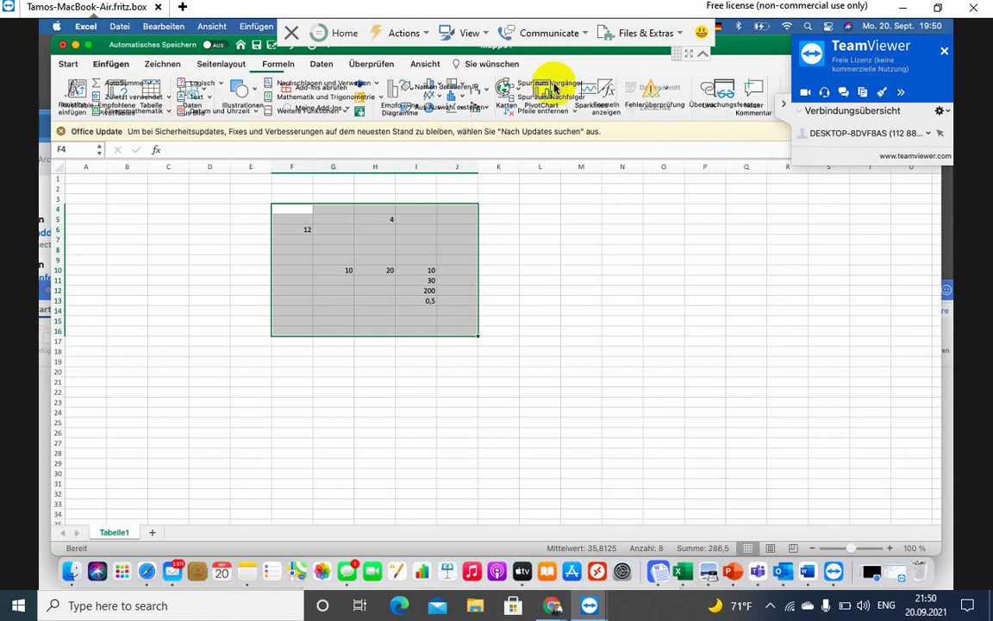
Delete all numbers and formulas in the selected F4:J16 block.
{"action": "key", "text": "ctrl+alt+r"}
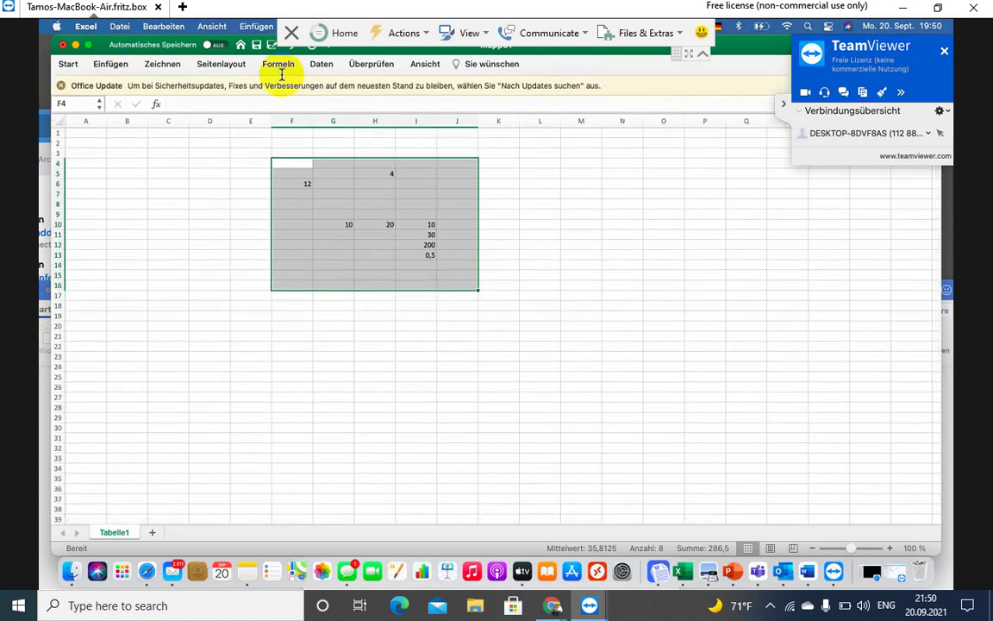
{"action": "left_click", "coordinate": [112, 63]}
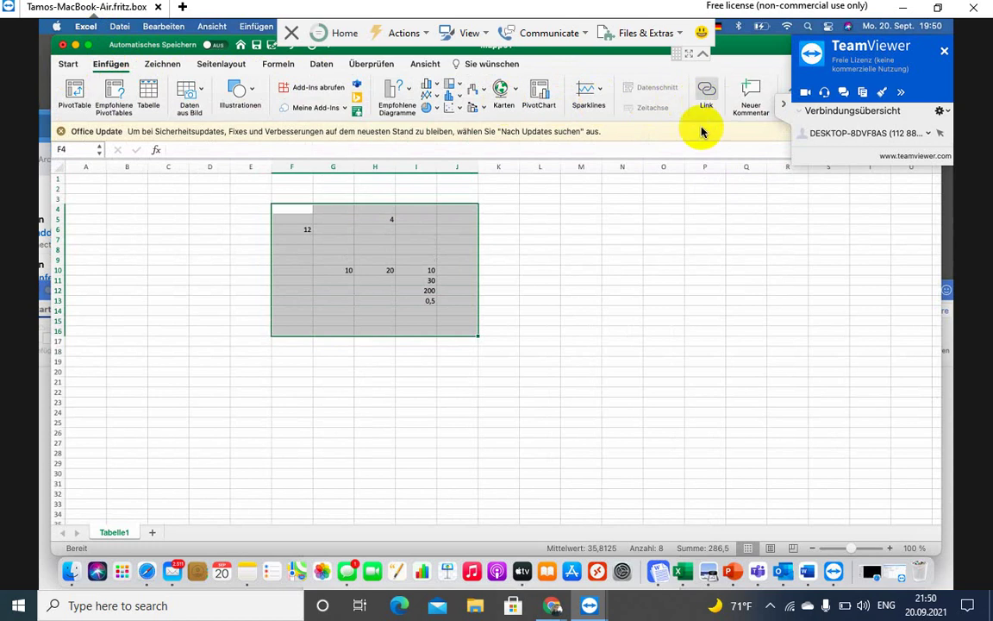
{"action": "key", "text": "Delete"}
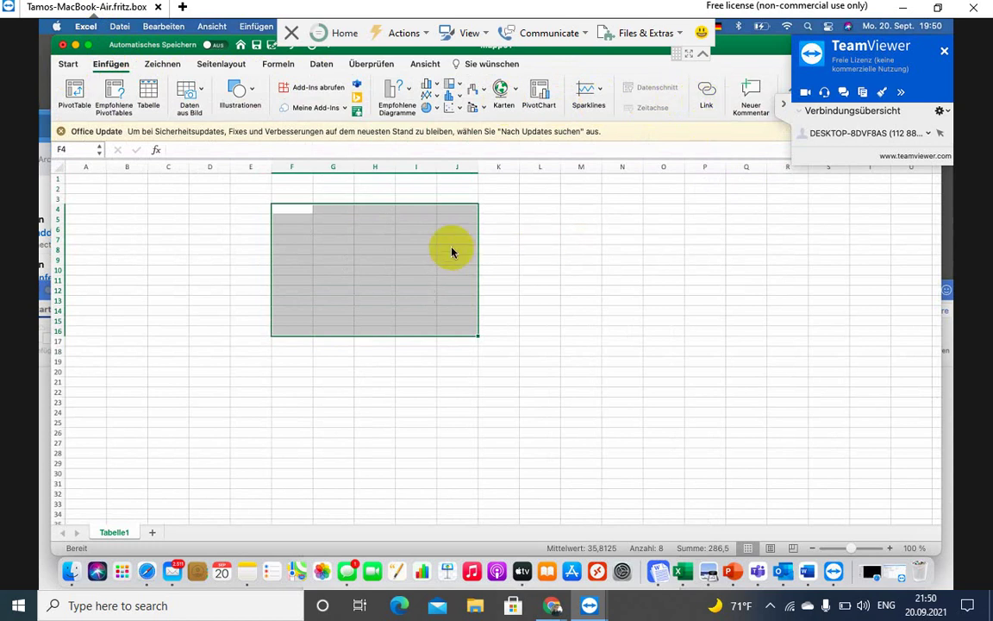
{"action": "left_click", "coordinate": [205, 209]}
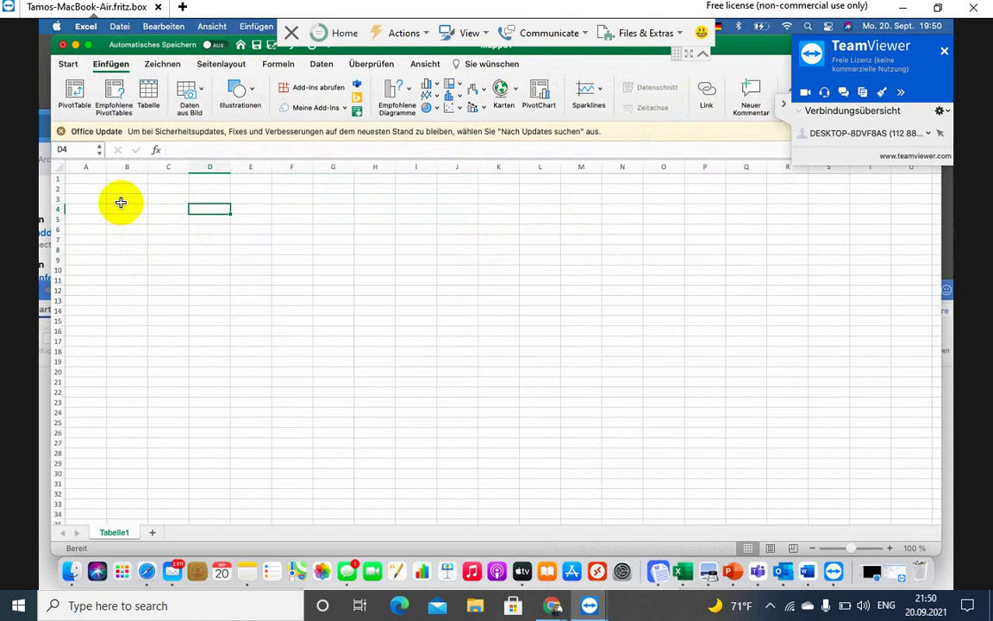
Select B2:G13 as the area for the new table.
{"action": "left_click", "coordinate": [67, 65]}
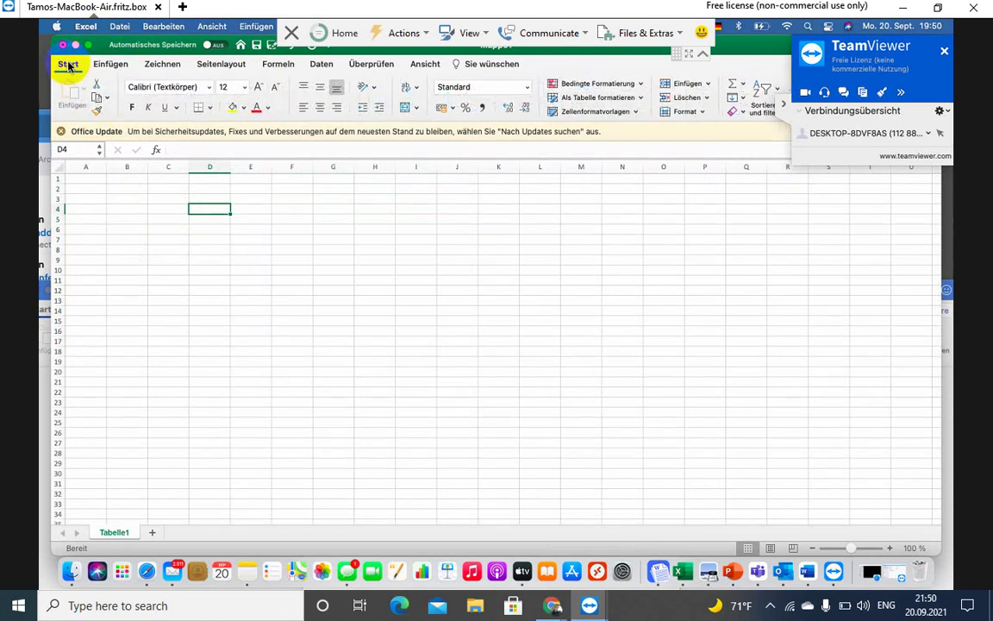
{"action": "left_click", "coordinate": [169, 223]}
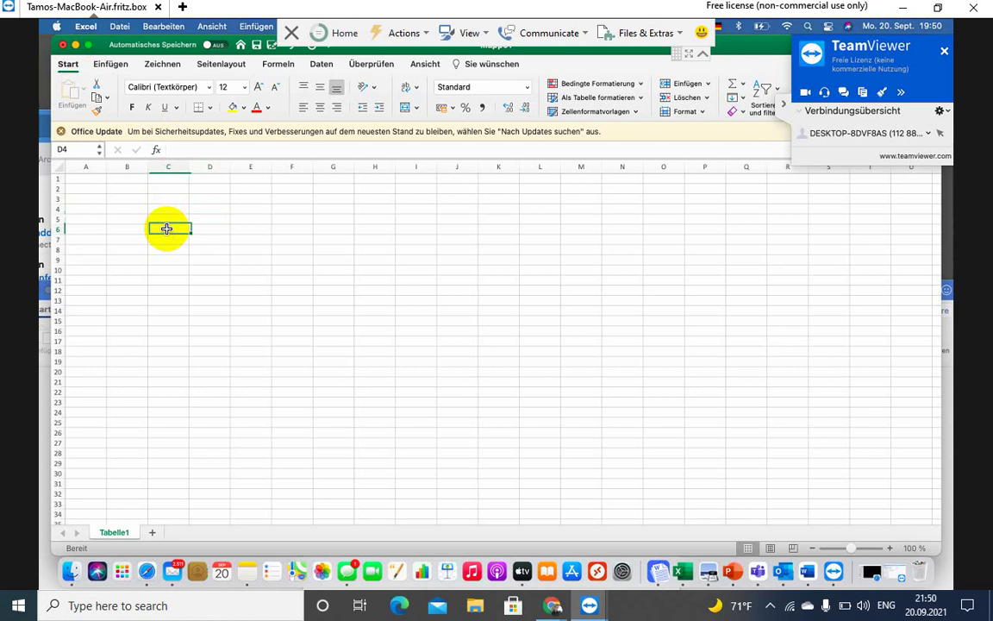
{"action": "left_click", "coordinate": [134, 199]}
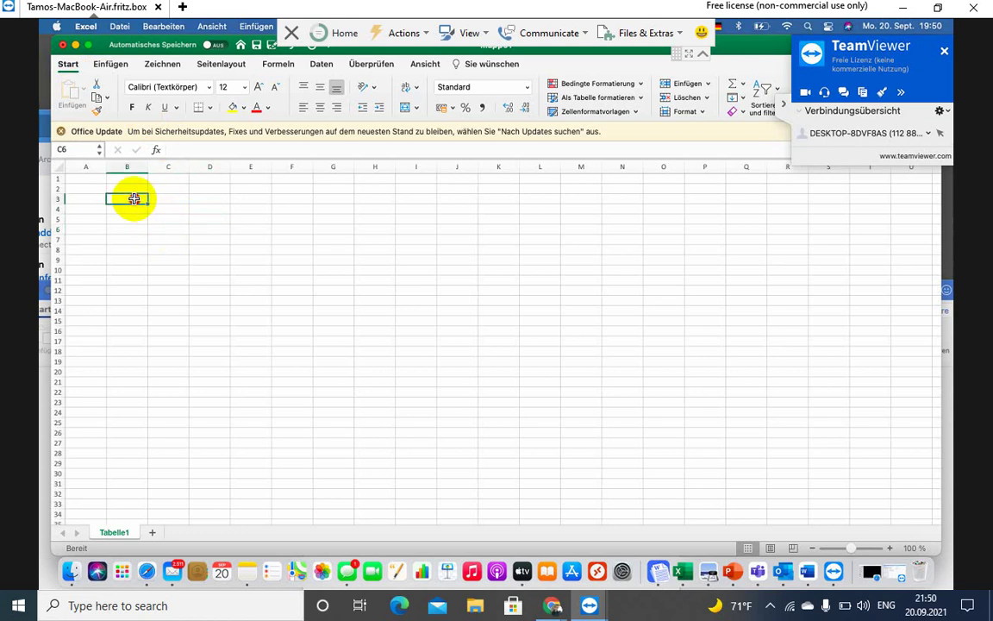
{"action": "mouse_move", "coordinate": [133, 199]}
{"action": "left_mouse_down"}
{"action": "mouse_move", "coordinate": [342, 317]}
{"action": "mouse_move", "coordinate": [384, 307]}
{"action": "left_mouse_up"}
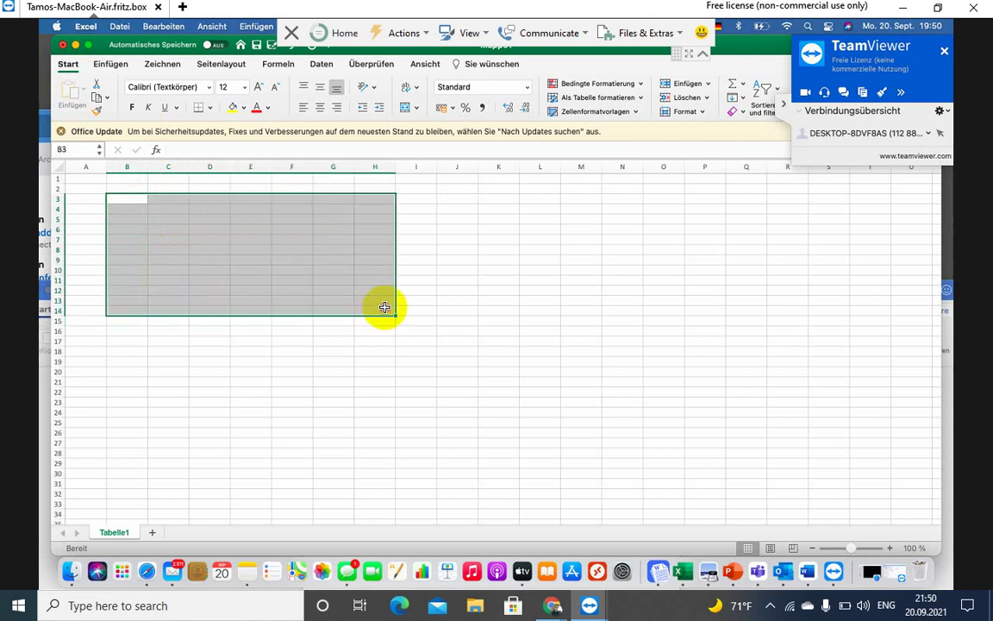
{"action": "left_click", "coordinate": [685, 233]}
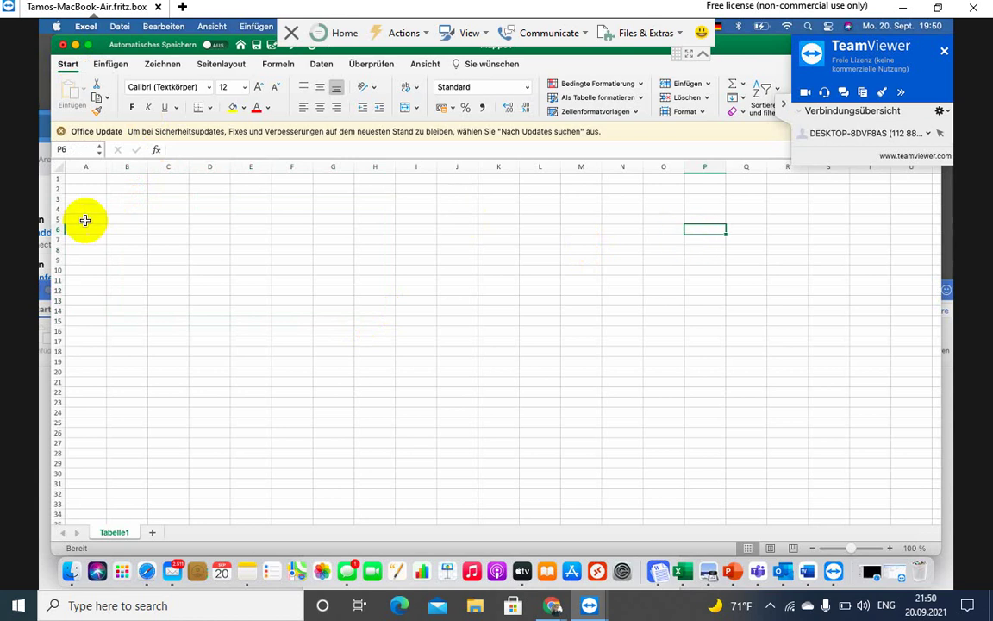
{"action": "left_click_drag", "start_coordinate": [101, 186], "coordinate": [224, 276]}
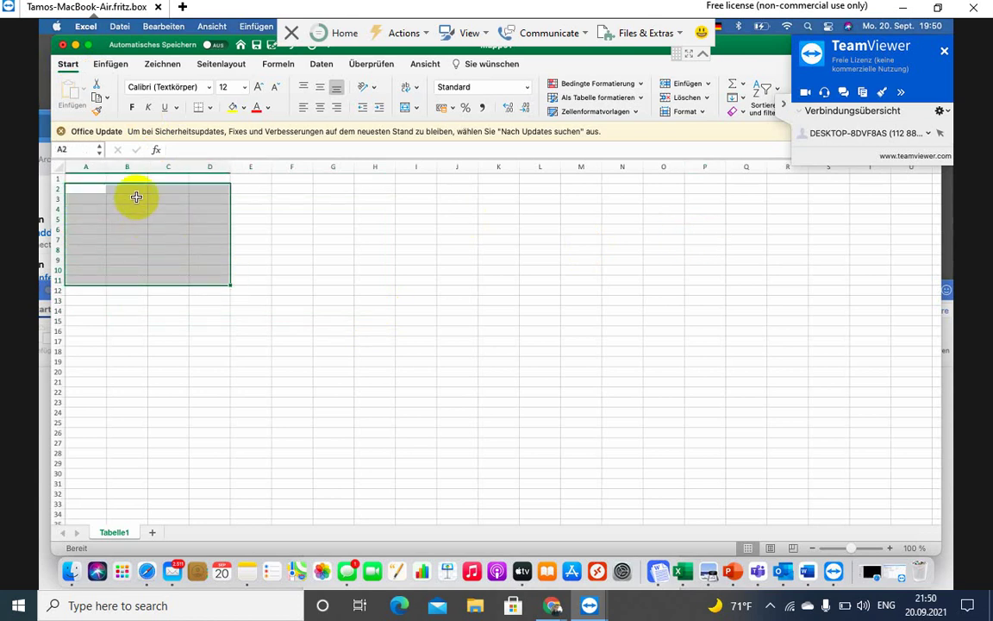
{"action": "left_click", "coordinate": [128, 188]}
{"action": "left_click_drag", "start_coordinate": [143, 211], "coordinate": [359, 303]}
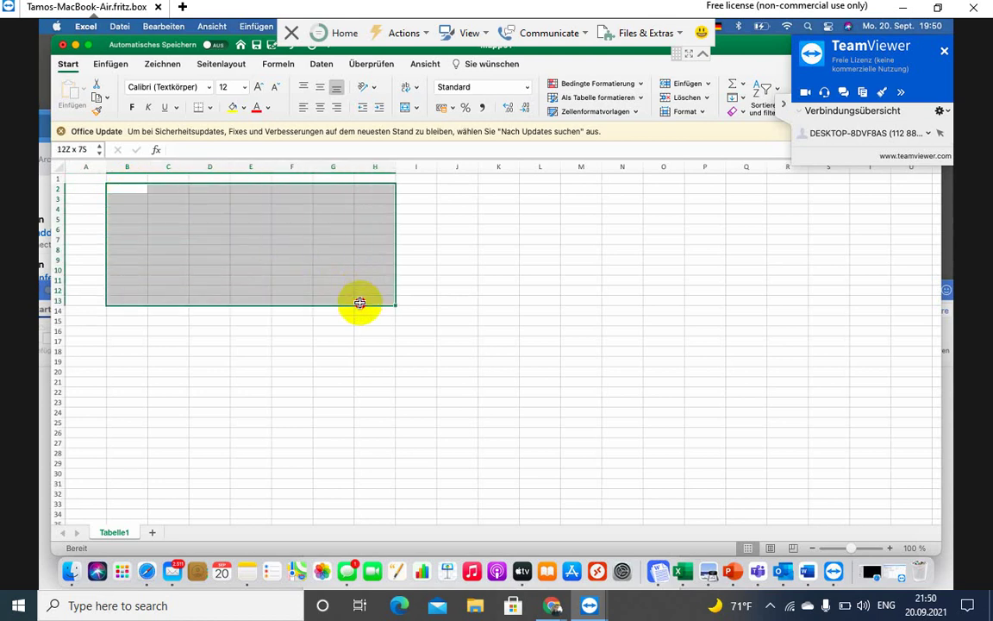
{"action": "left_click_drag", "start_coordinate": [360, 302], "coordinate": [343, 302]}
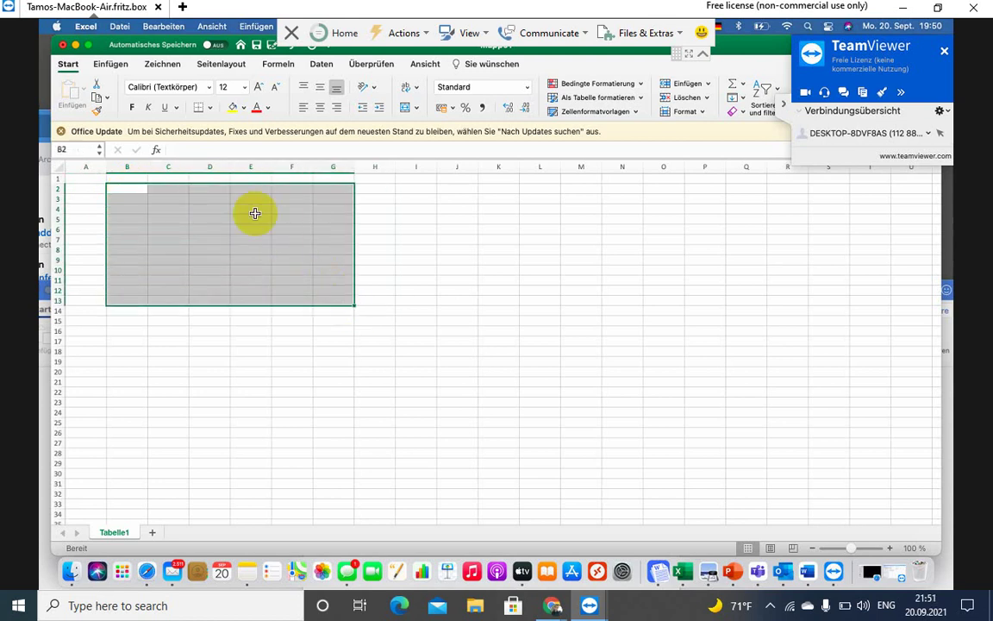
Apply Alle Rahmenlinien borders to B2:G13, forming an empty six-column, twelve-row grid.
{"action": "left_click", "coordinate": [210, 108]}
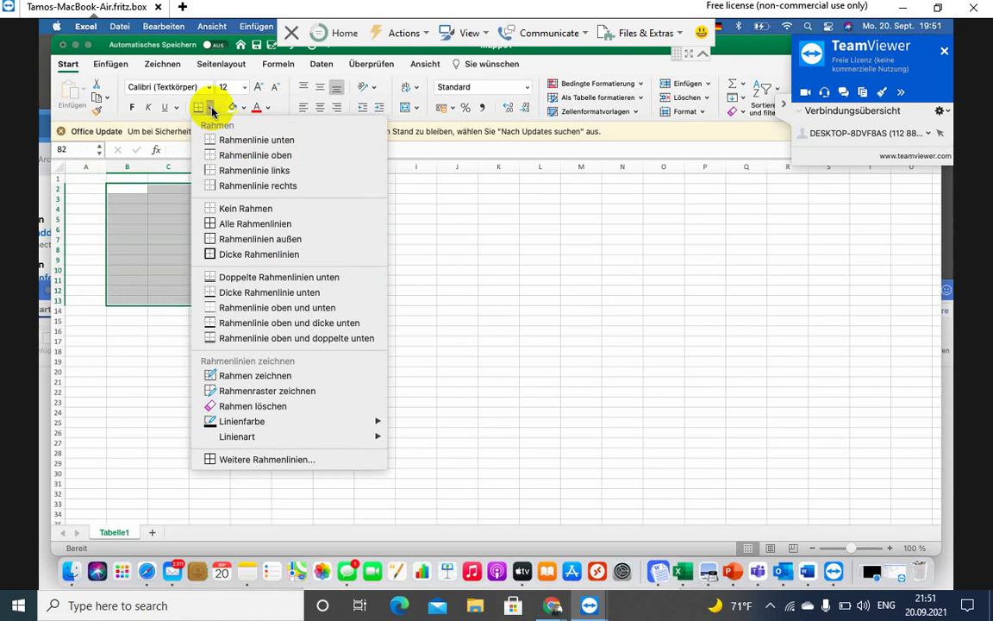
{"action": "left_click", "coordinate": [250, 224]}
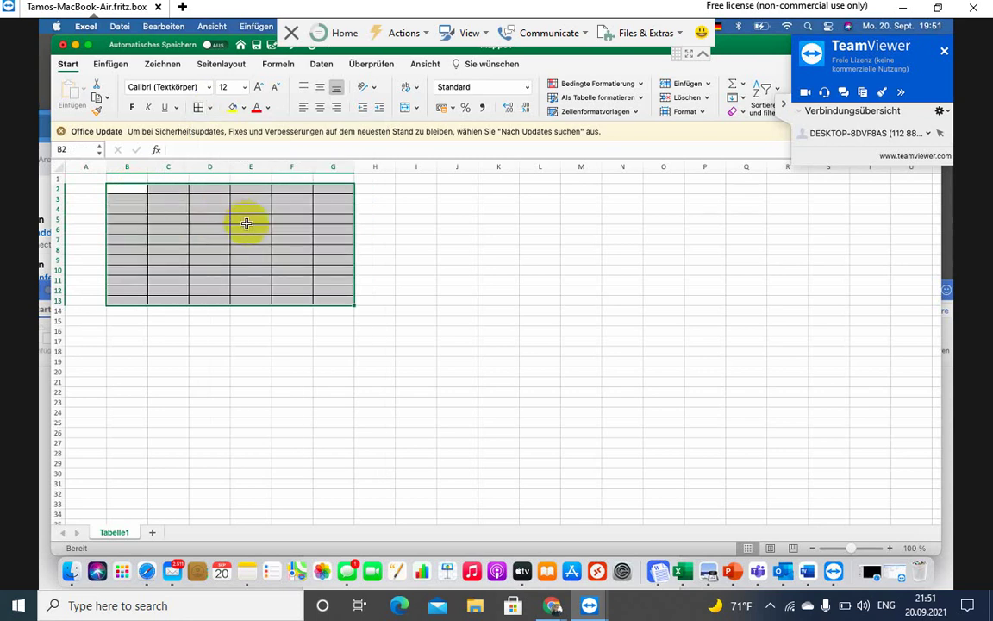
{"action": "left_click", "coordinate": [293, 299]}
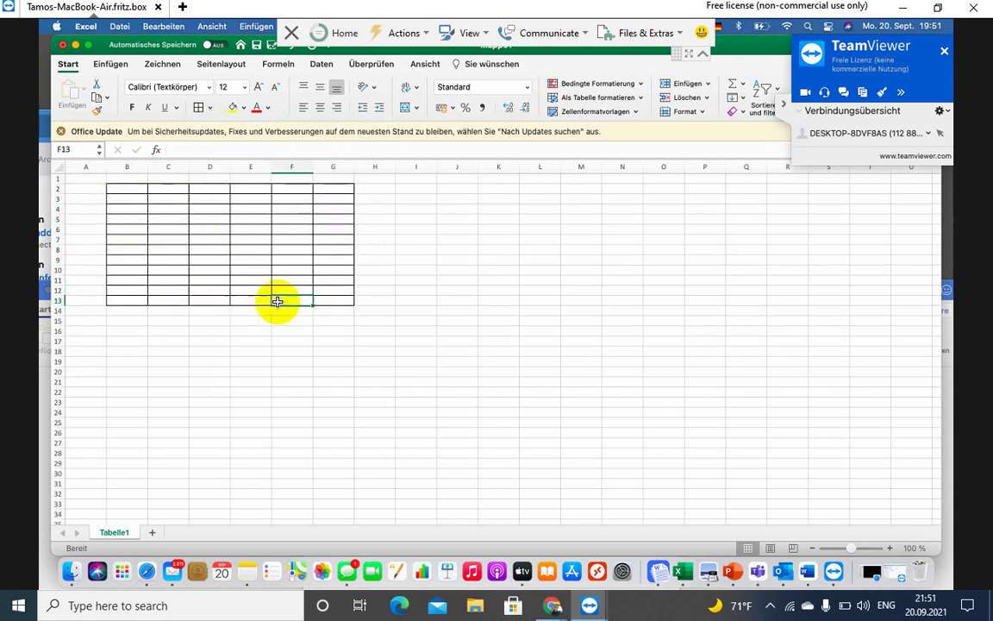
{"action": "left_click", "coordinate": [889, 550]}
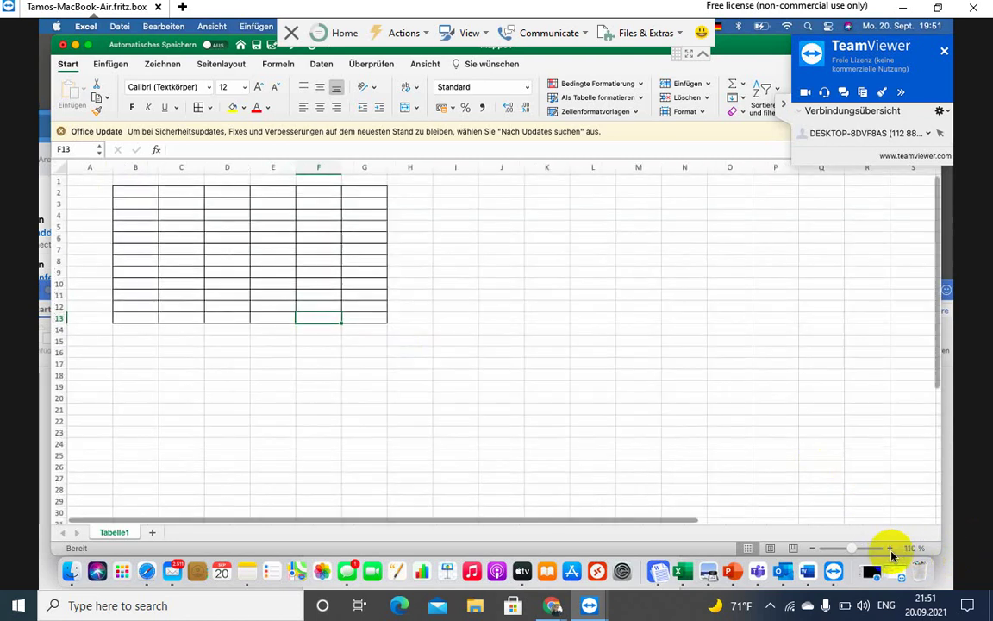
{"action": "left_click", "coordinate": [889, 549]}
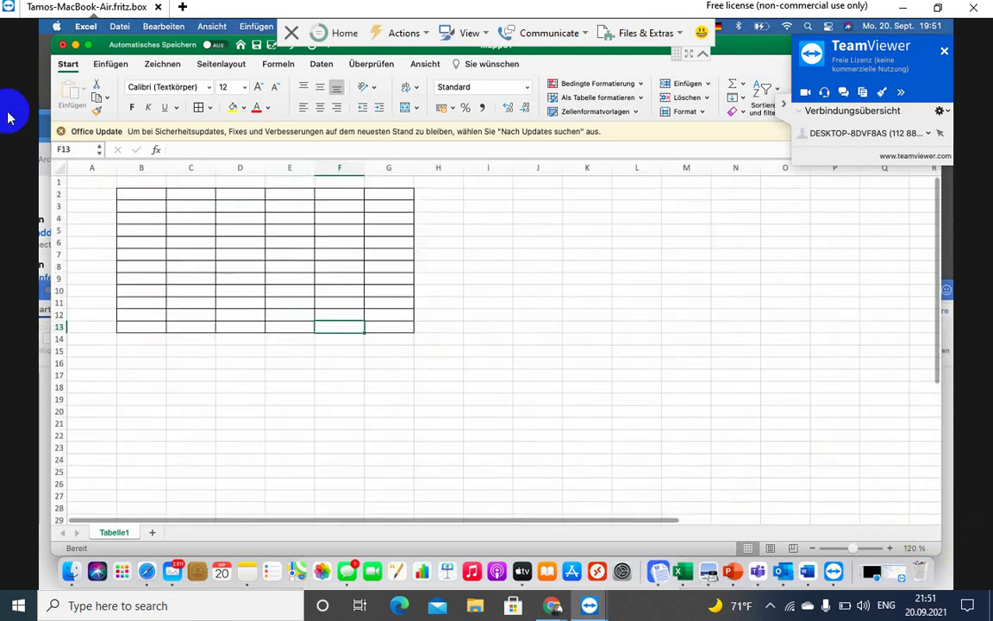
{"action": "left_click", "coordinate": [148, 193]}
{"action": "left_click_drag", "start_coordinate": [147, 194], "coordinate": [382, 190]}
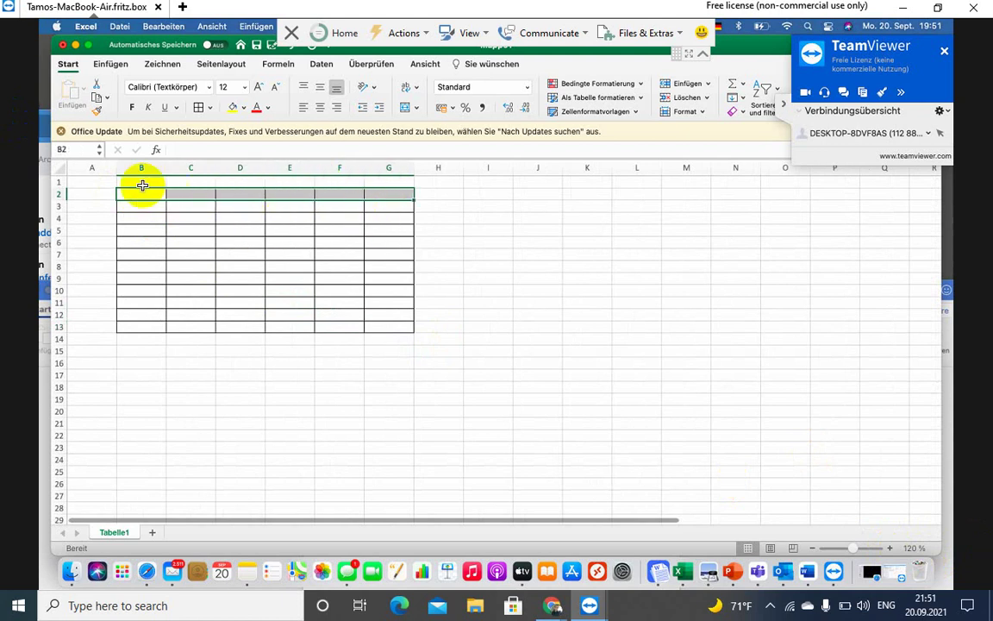
{"action": "left_click", "coordinate": [140, 192]}
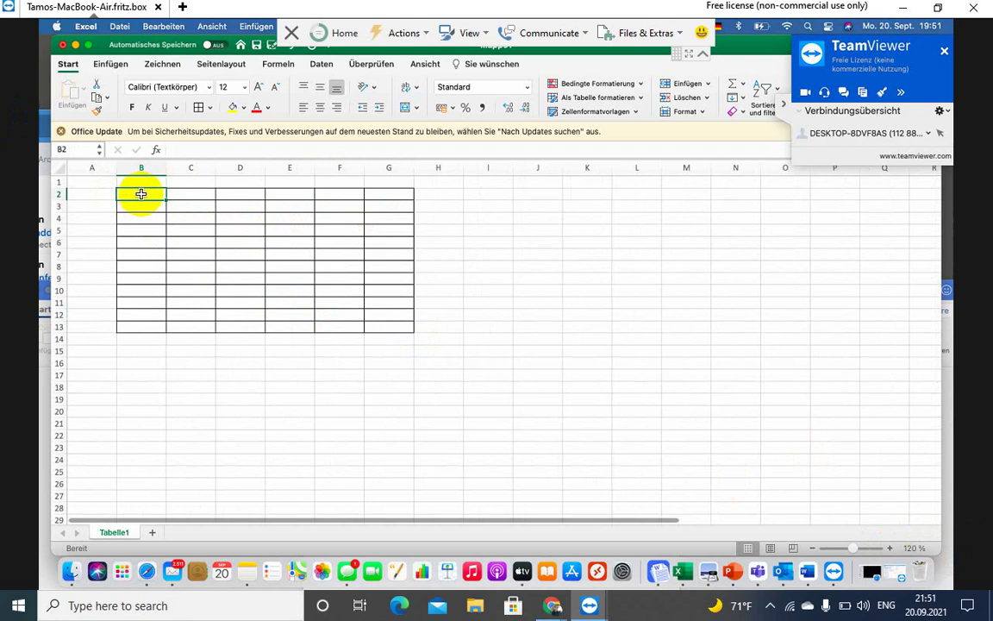
{"action": "left_click_drag", "start_coordinate": [178, 204], "coordinate": [382, 193]}
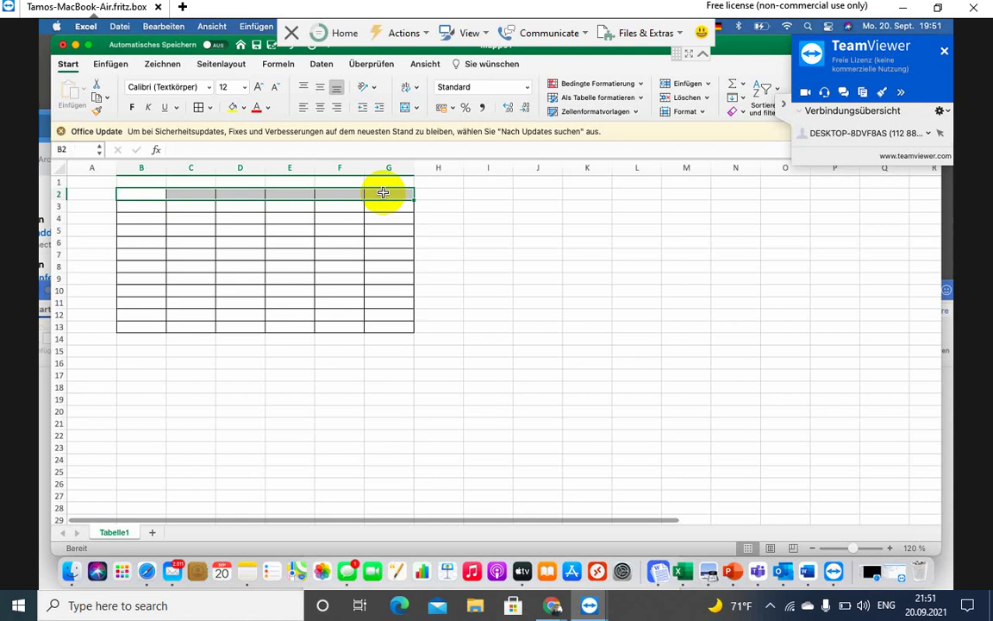
{"action": "left_click", "coordinate": [149, 193]}
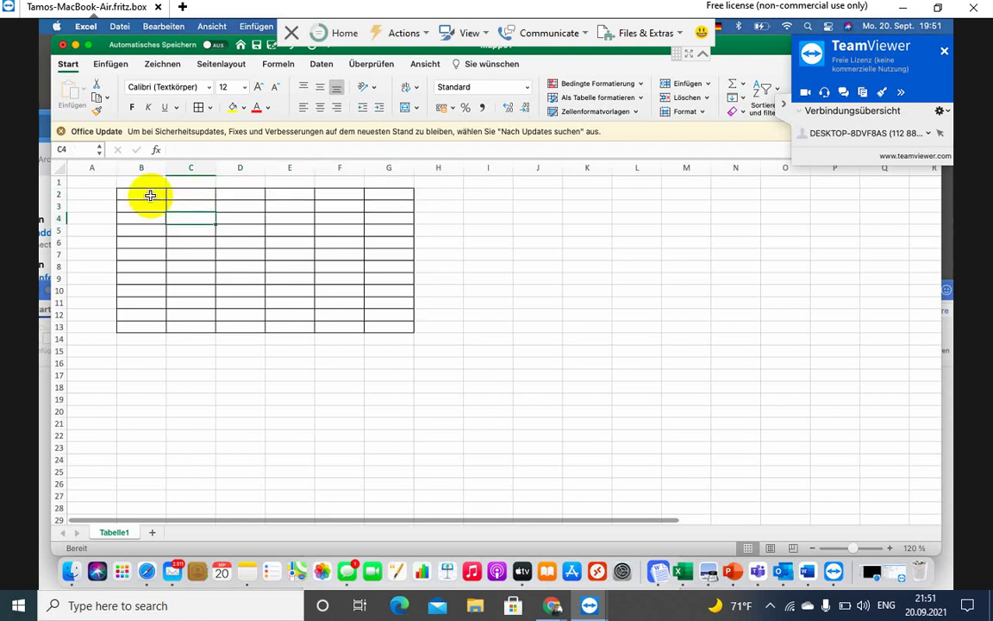
{"action": "left_click_drag", "start_coordinate": [197, 206], "coordinate": [436, 208]}
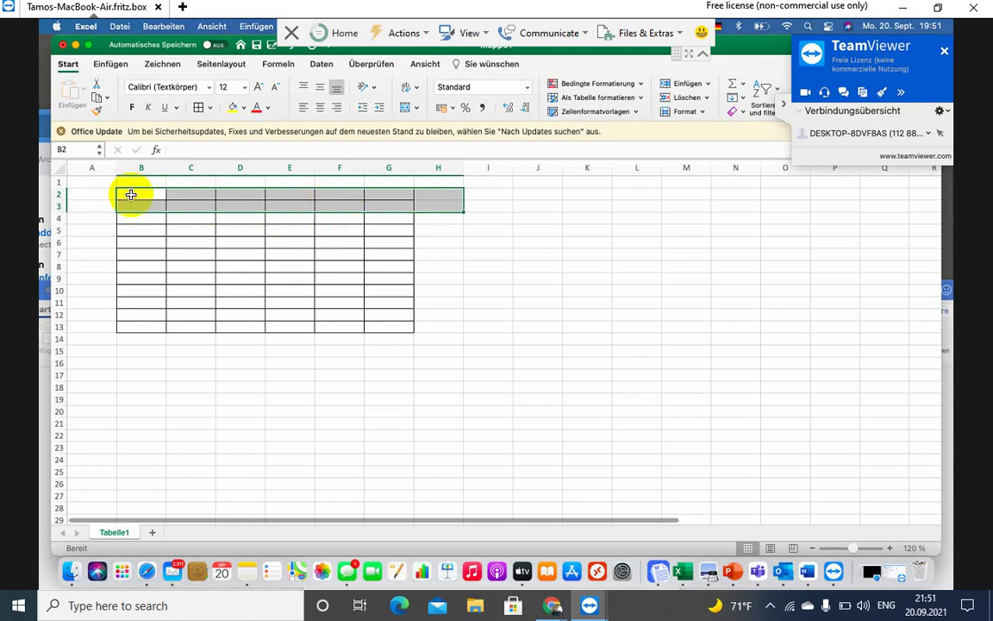
{"action": "left_click", "coordinate": [131, 195]}
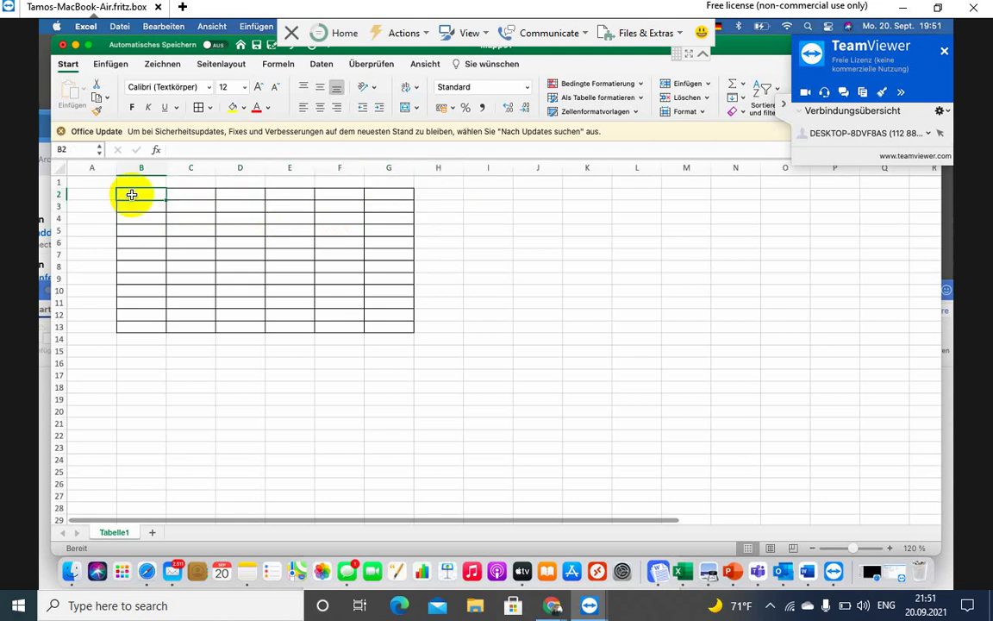
{"action": "left_click", "coordinate": [394, 192], "text": "shift"}
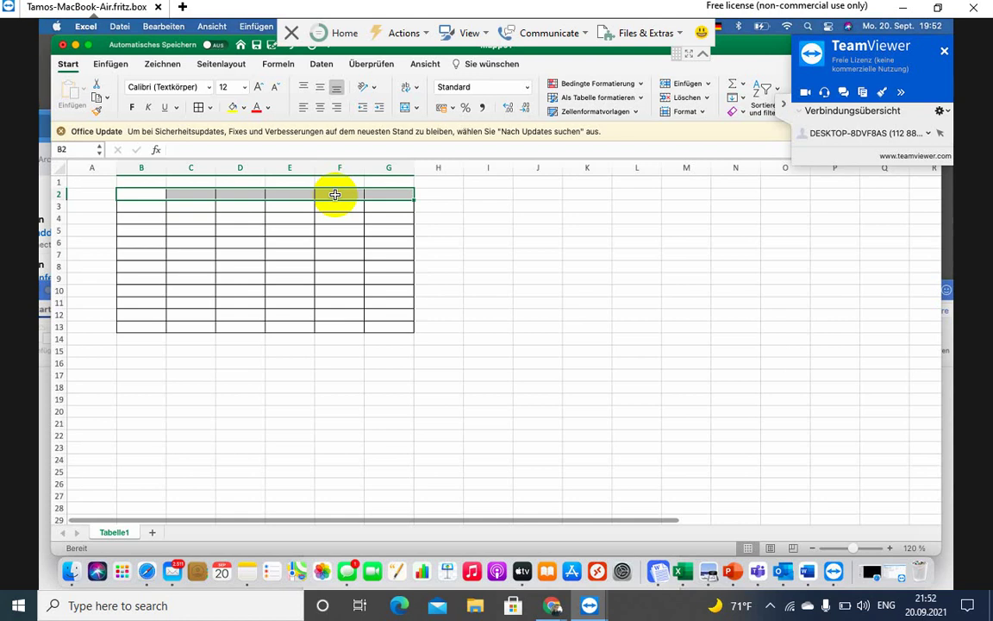
Select B2:G2 and apply Verbinden und zentrieren to make one centred title cell.
{"action": "left_click", "coordinate": [153, 198]}
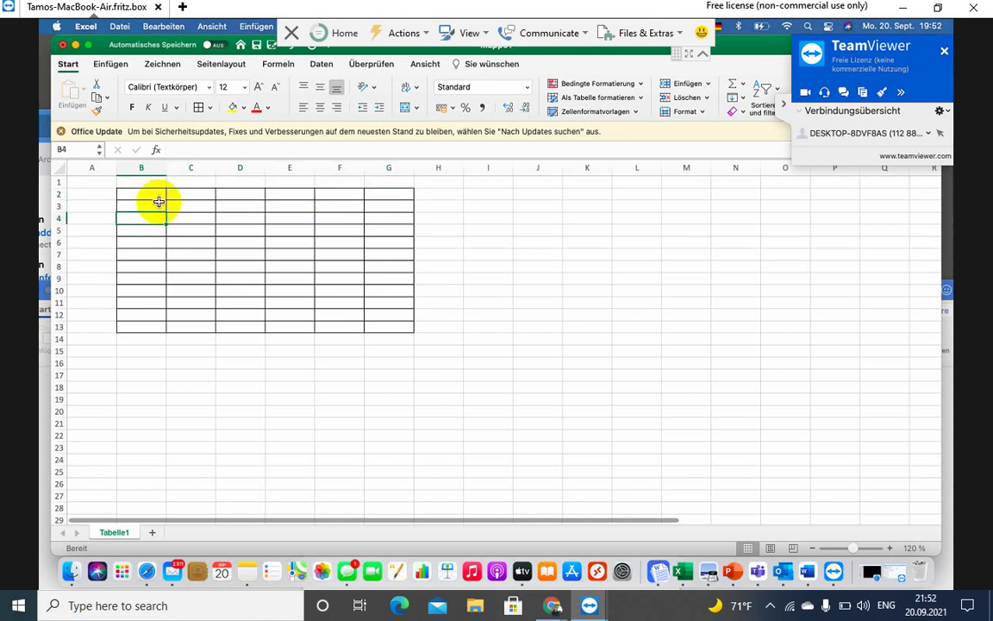
{"action": "left_click_drag", "start_coordinate": [139, 189], "coordinate": [394, 192]}
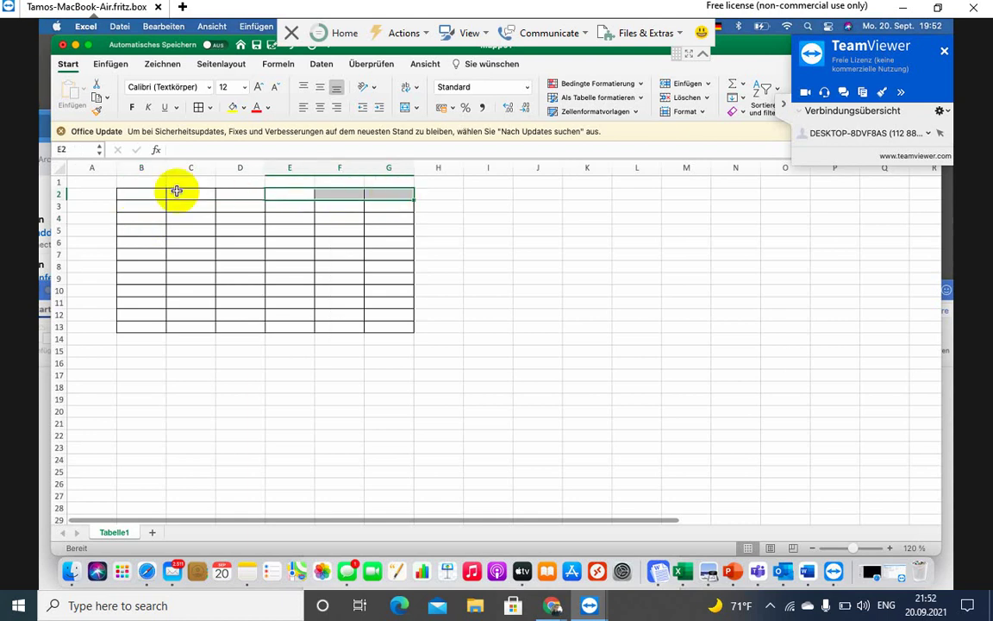
{"action": "left_click", "coordinate": [137, 193]}
{"action": "left_click_drag", "start_coordinate": [173, 194], "coordinate": [391, 192]}
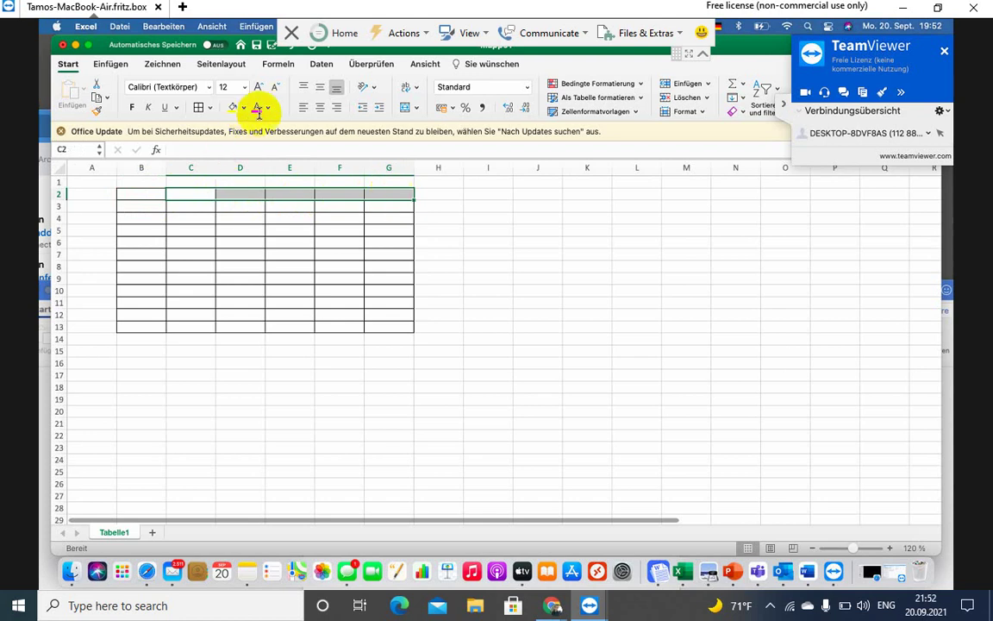
{"action": "left_click", "coordinate": [403, 108]}
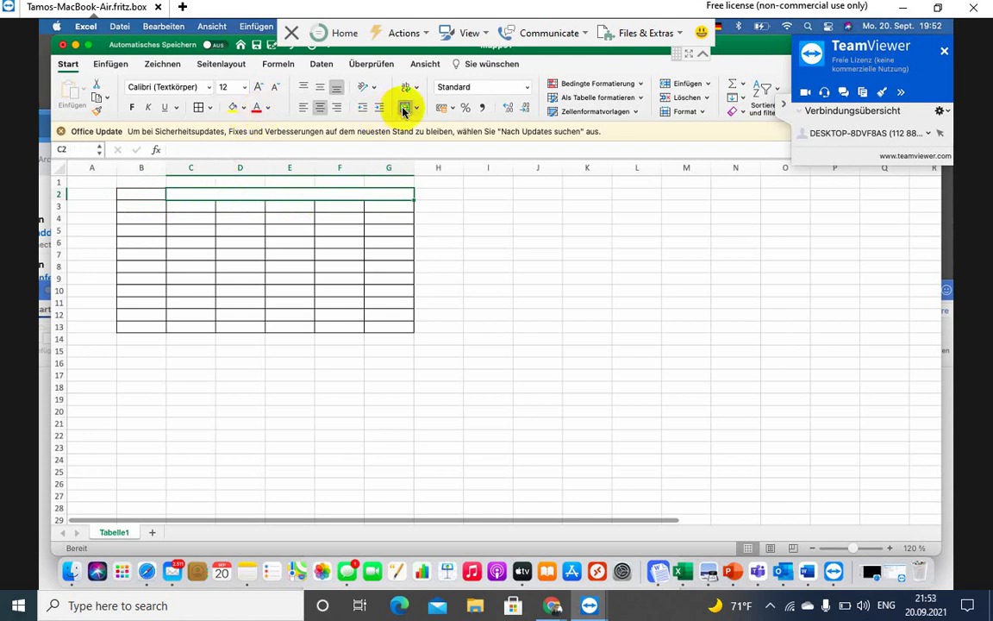
{"action": "left_click", "coordinate": [135, 193]}
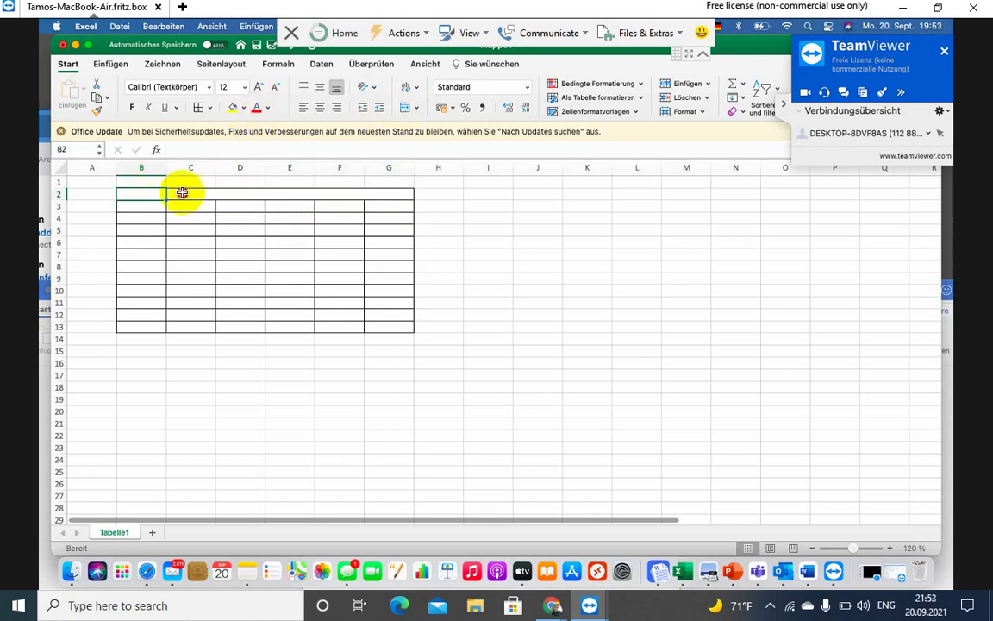
{"action": "left_click_drag", "start_coordinate": [135, 193], "coordinate": [210, 193]}
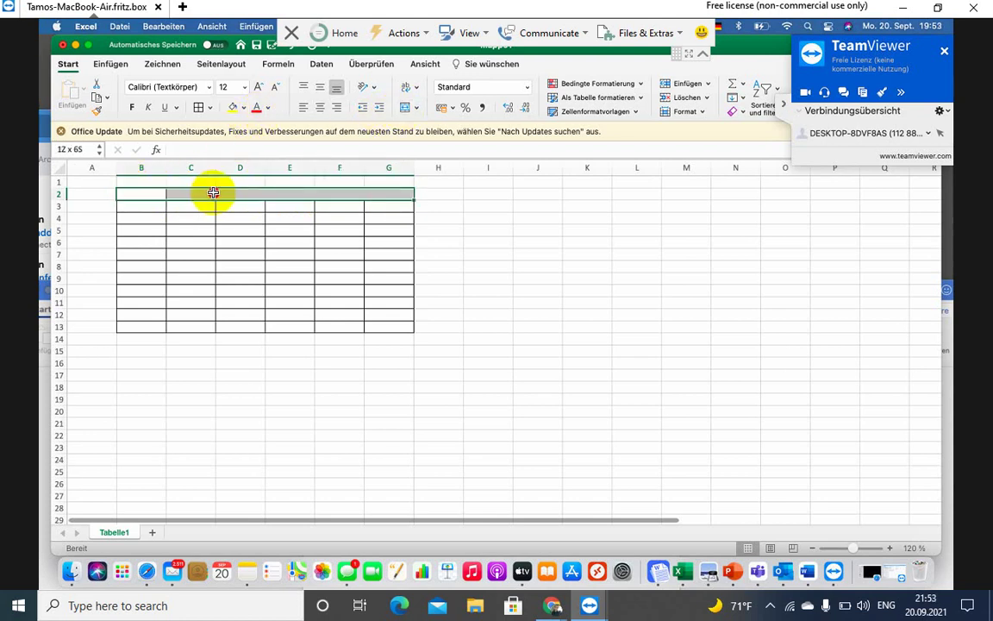
{"action": "left_click", "coordinate": [417, 110]}
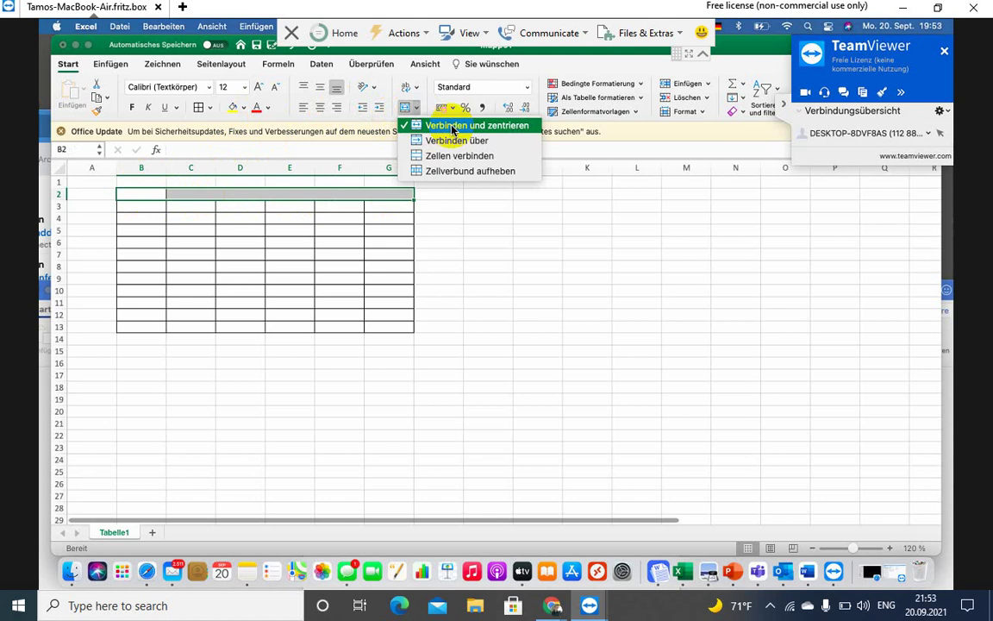
{"action": "left_click", "coordinate": [452, 128]}
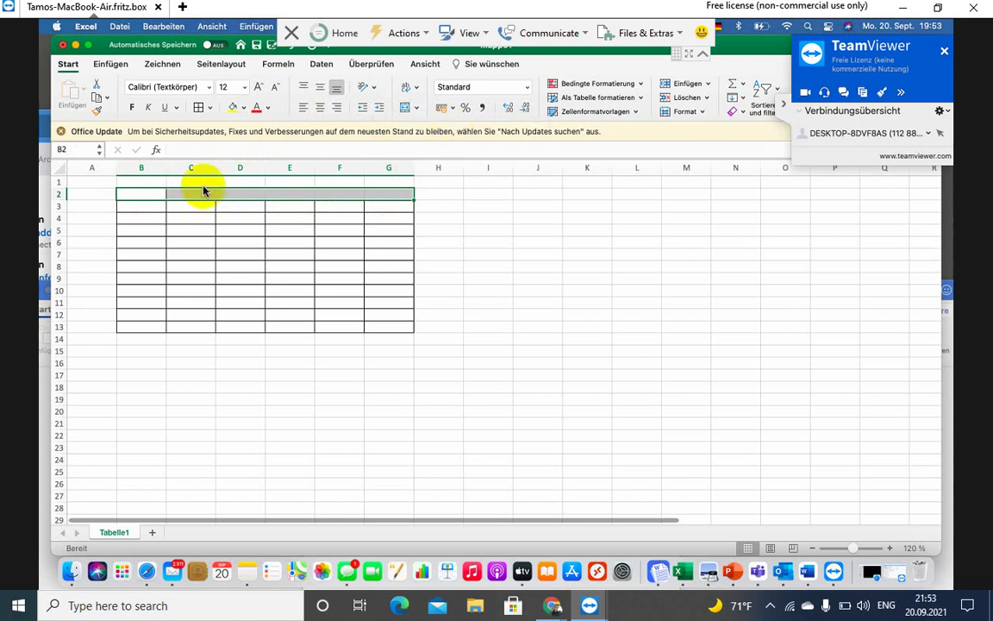
{"action": "left_click", "coordinate": [405, 107]}
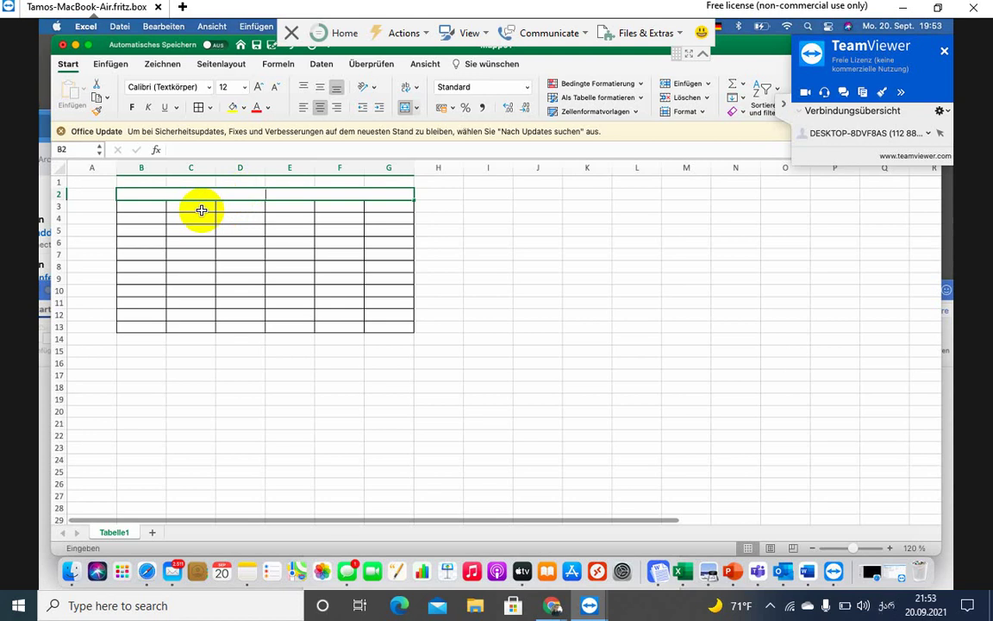
Type the title მარკეტი in merged B2 and products შაქარი, მარილი, პური in B3:B5.
{"action": "type", "text": "მარკე"}
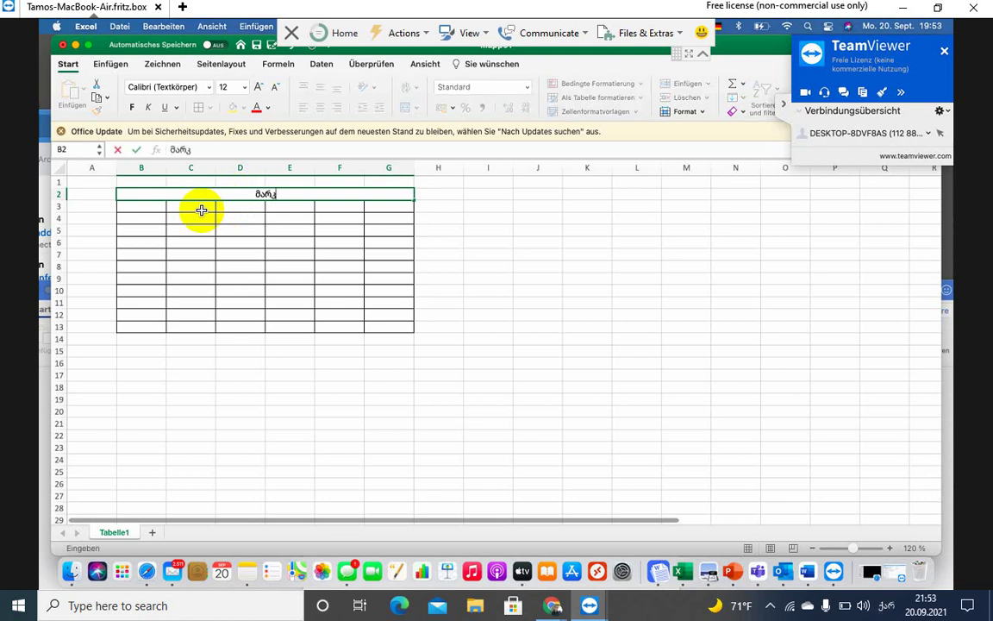
{"action": "type", "text": "ტი"}
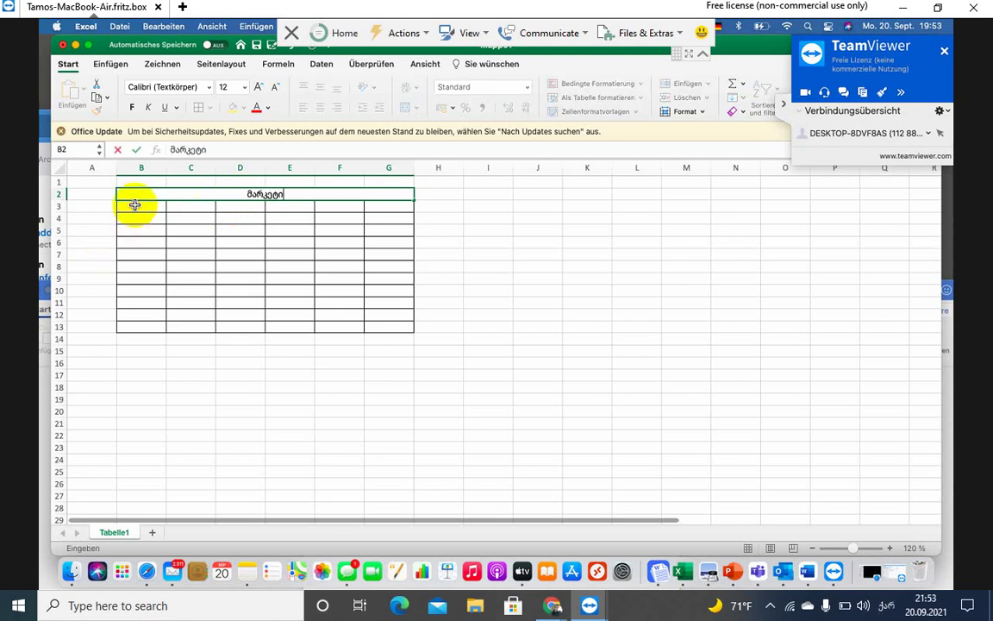
{"action": "left_click", "coordinate": [135, 204]}
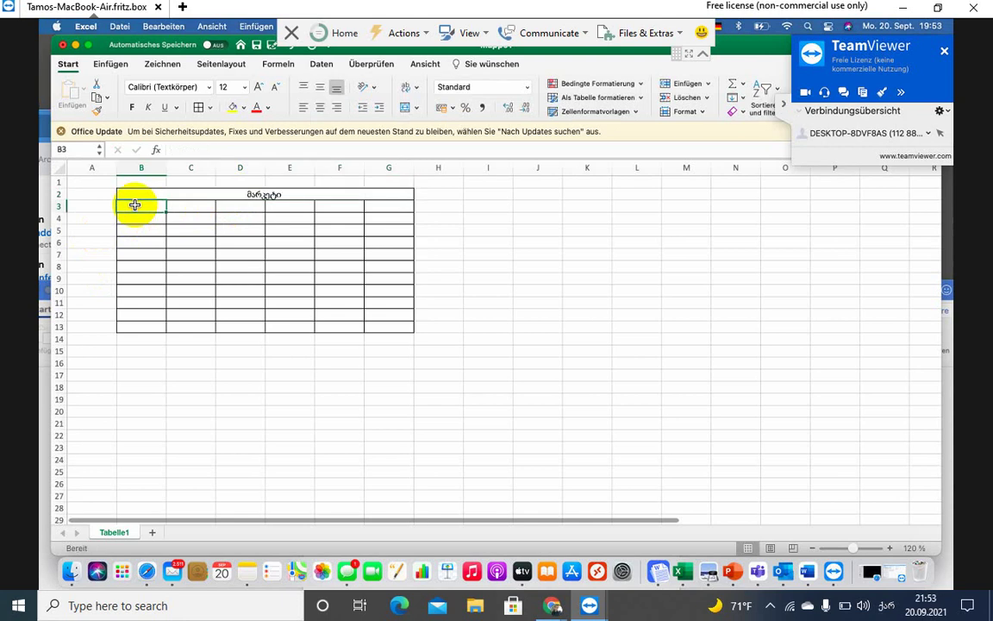
{"action": "type", "text": "მარ"}
{"action": "type", "text": "რი"}
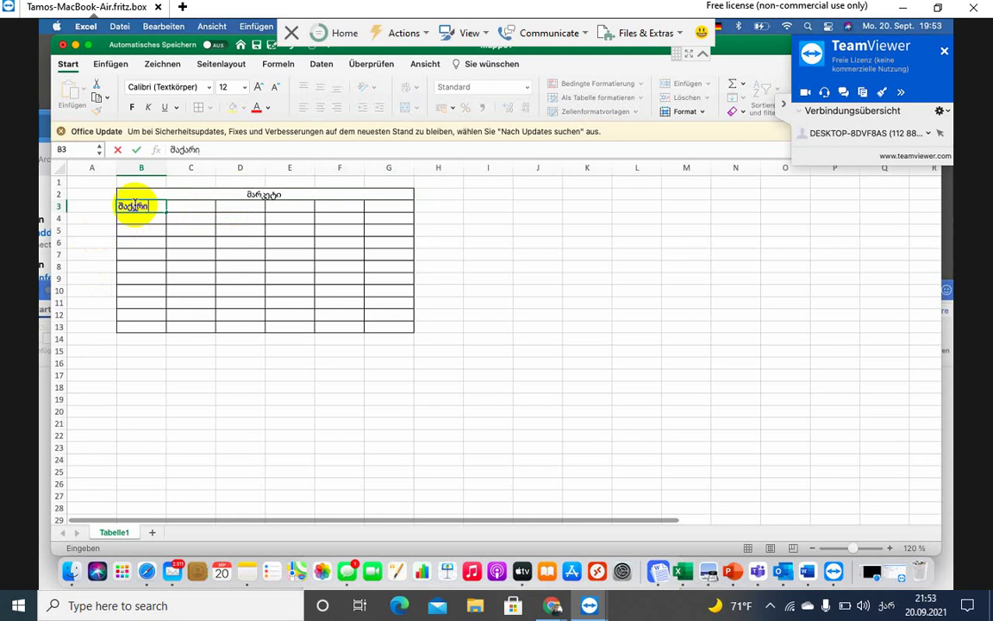
{"action": "key", "text": "Return"}
{"action": "type", "text": "მარილი"}
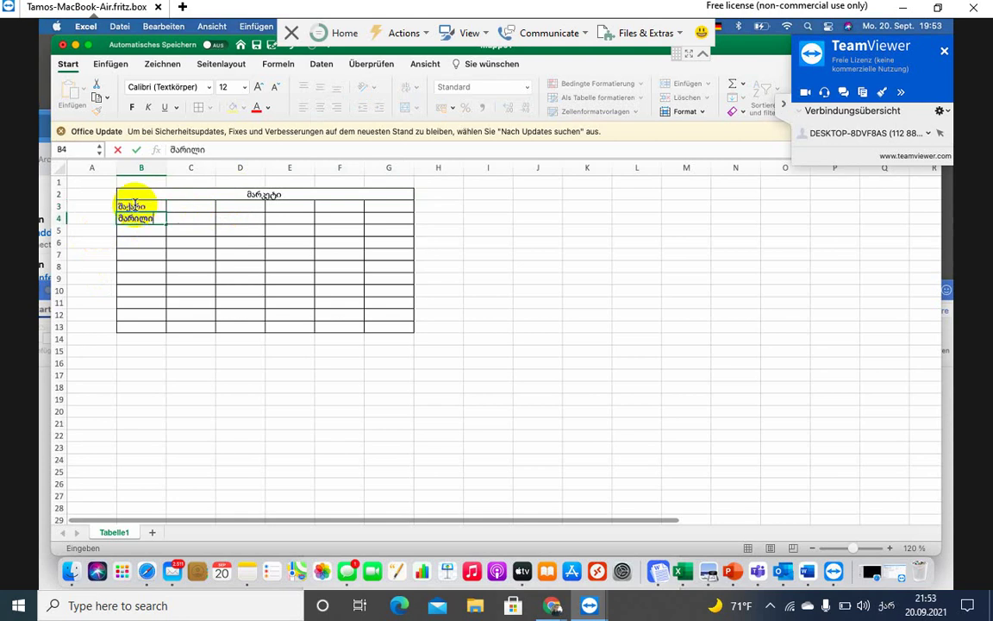
{"action": "key", "text": "Return"}
{"action": "type", "text": "ურ"}
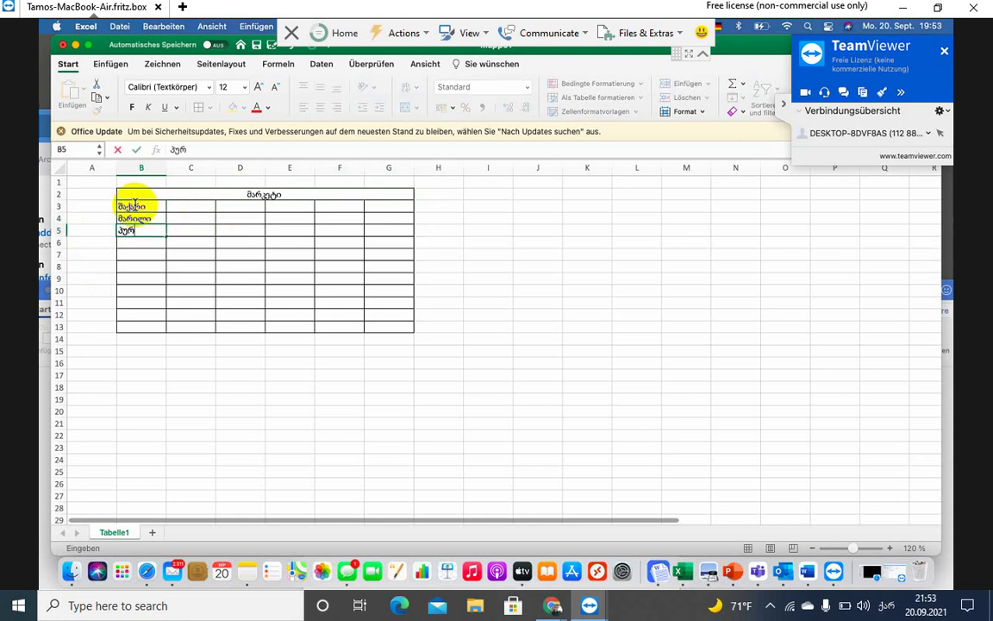
{"action": "type", "text": "ო"}
{"action": "key", "text": "BackSpace"}
{"action": "type", "text": "ი"}
Enter 100, 120 and 231 in C3:C5 beside the three products.
{"action": "left_click", "coordinate": [184, 208]}
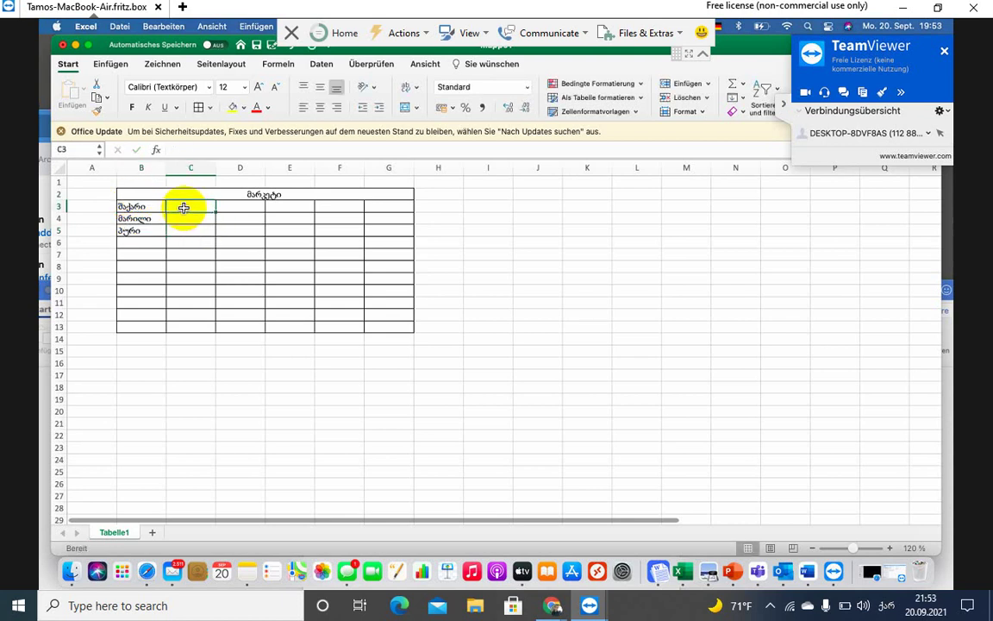
{"action": "type", "text": "100"}
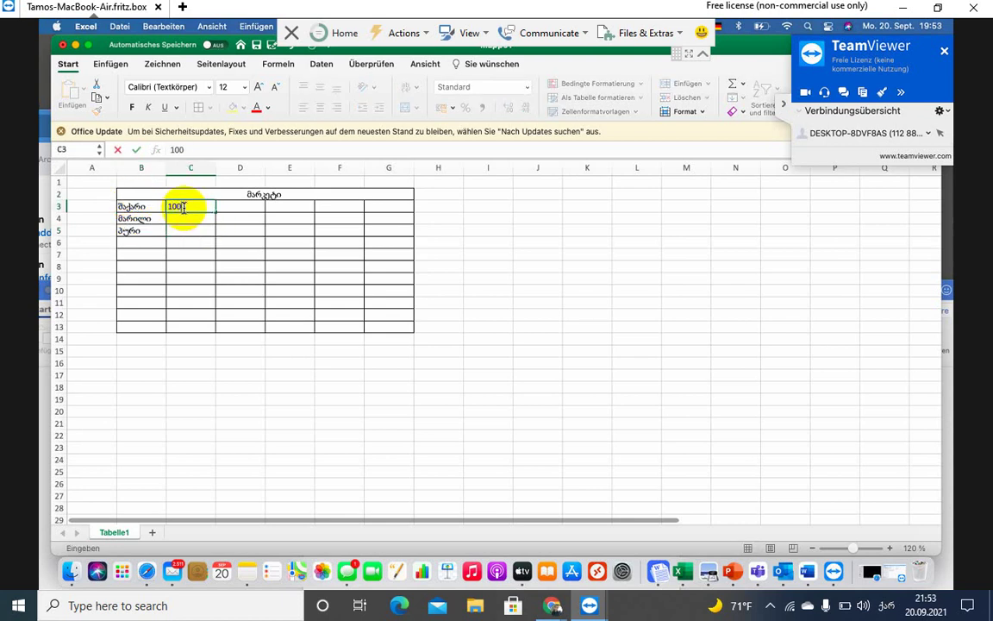
{"action": "key", "text": "Return"}
{"action": "type", "text": "120"}
{"action": "key", "text": "Return"}
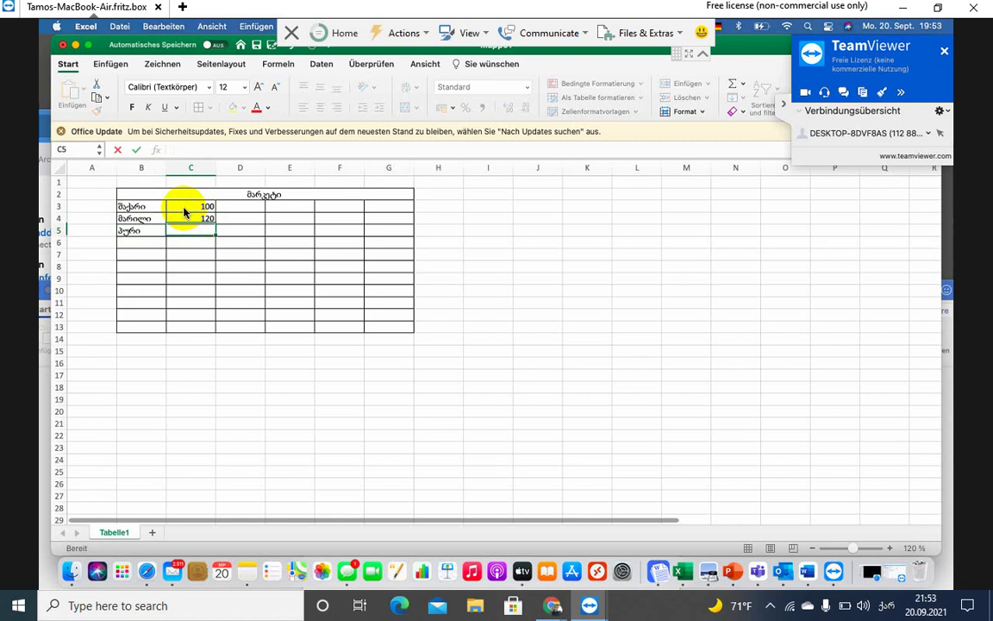
{"action": "type", "text": "231"}
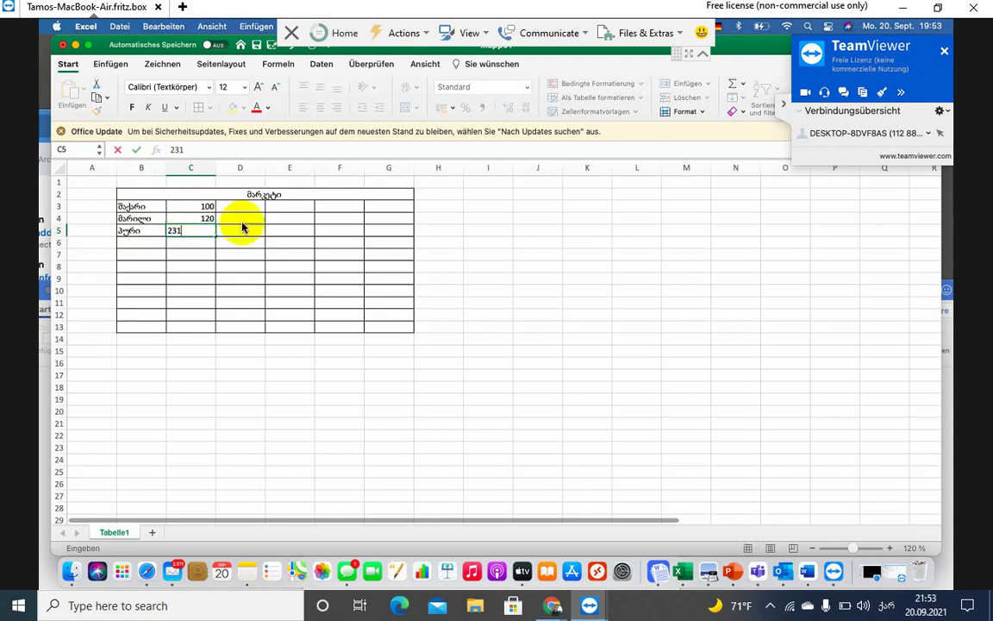
{"action": "left_click", "coordinate": [237, 207]}
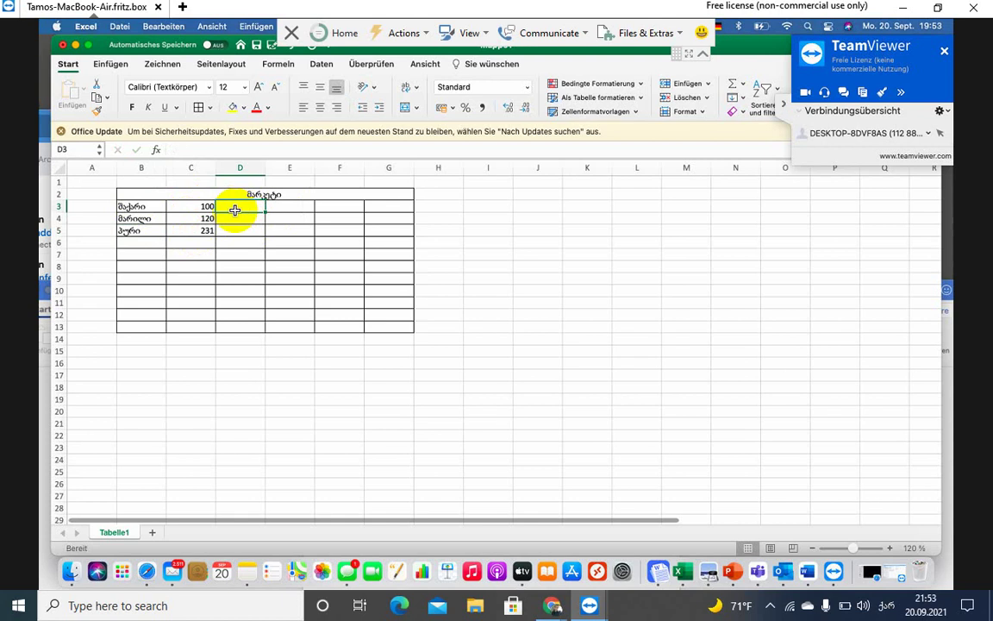
Enter 56, 34 and 121 in D3:D5.
{"action": "type", "text": "56"}
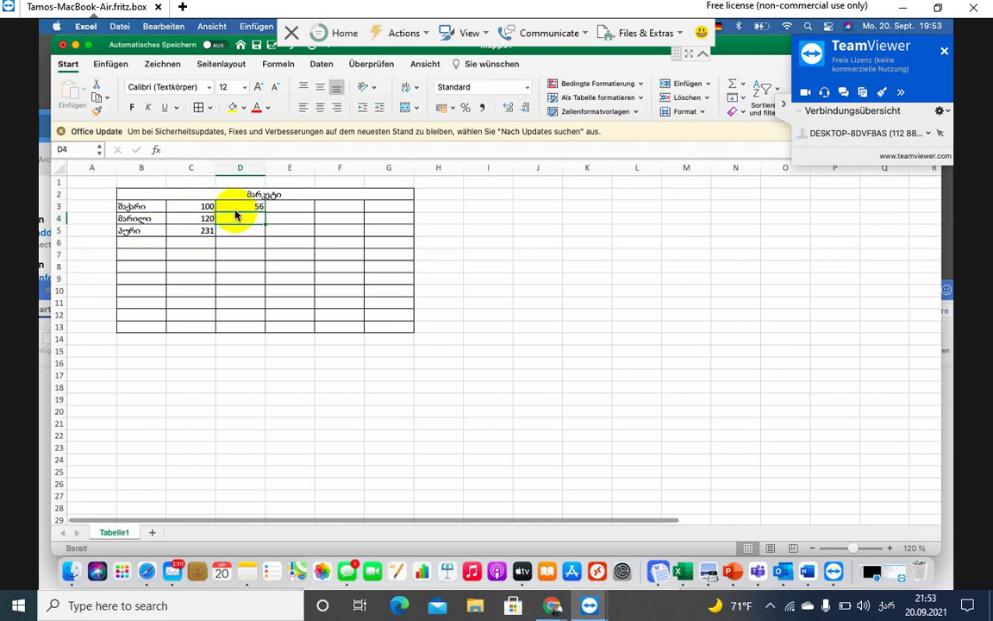
{"action": "key", "text": "Return"}
{"action": "type", "text": "34"}
{"action": "key", "text": "Return"}
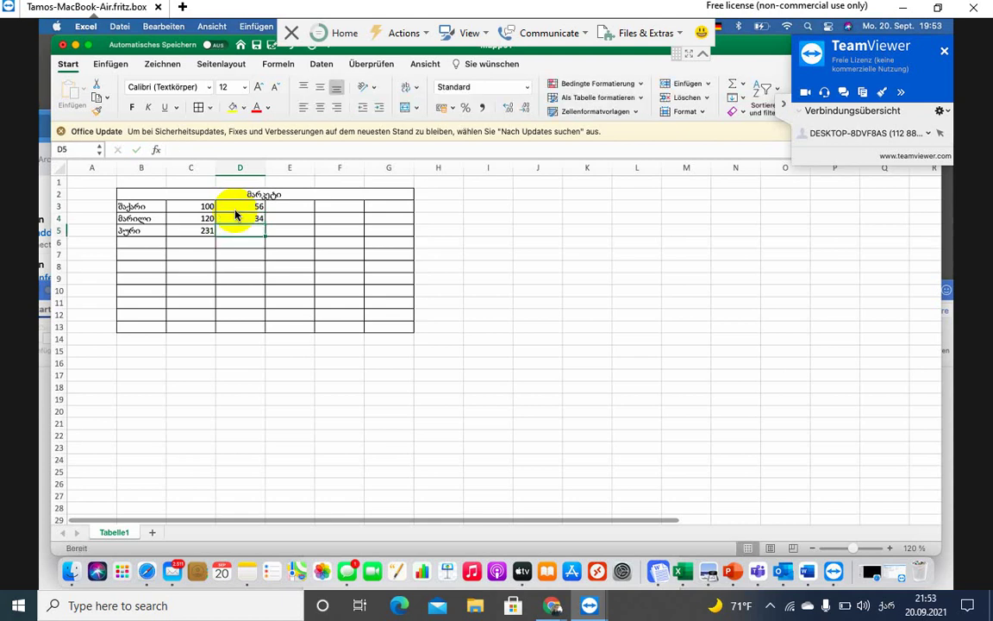
{"action": "type", "text": "121"}
{"action": "key", "text": "Return"}
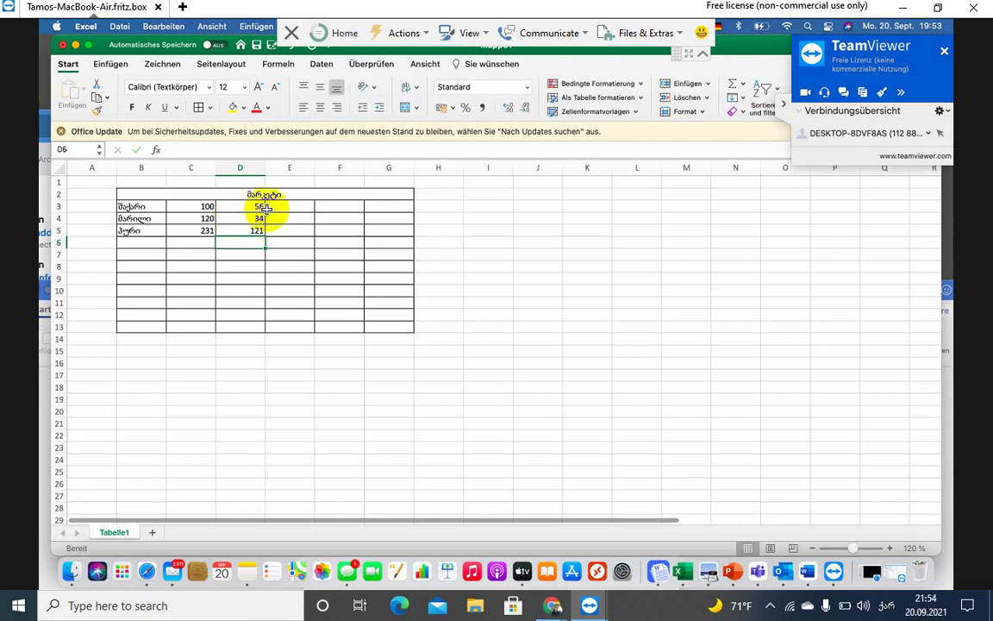
{"action": "left_click", "coordinate": [289, 206]}
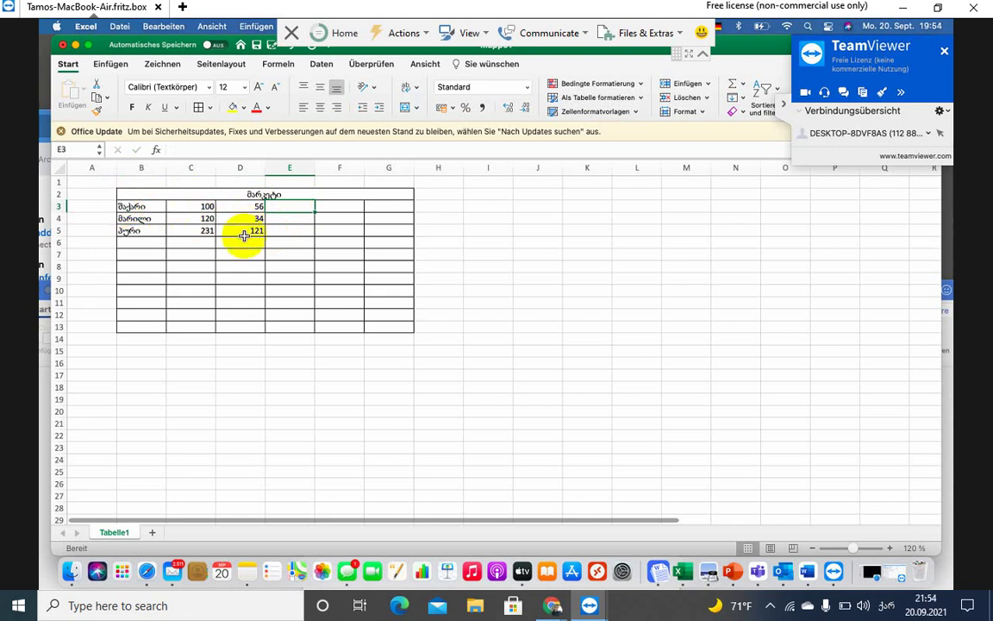
Insert a blank sheet row at row 3, shifting the products down to rows 4–6.
{"action": "left_click", "coordinate": [192, 206]}
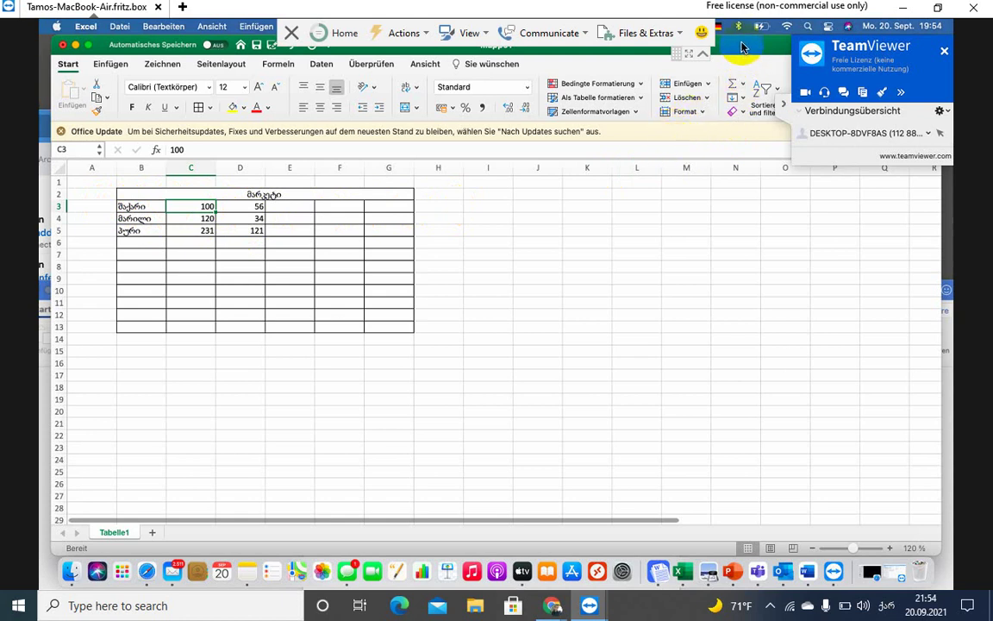
{"action": "left_click", "coordinate": [708, 87]}
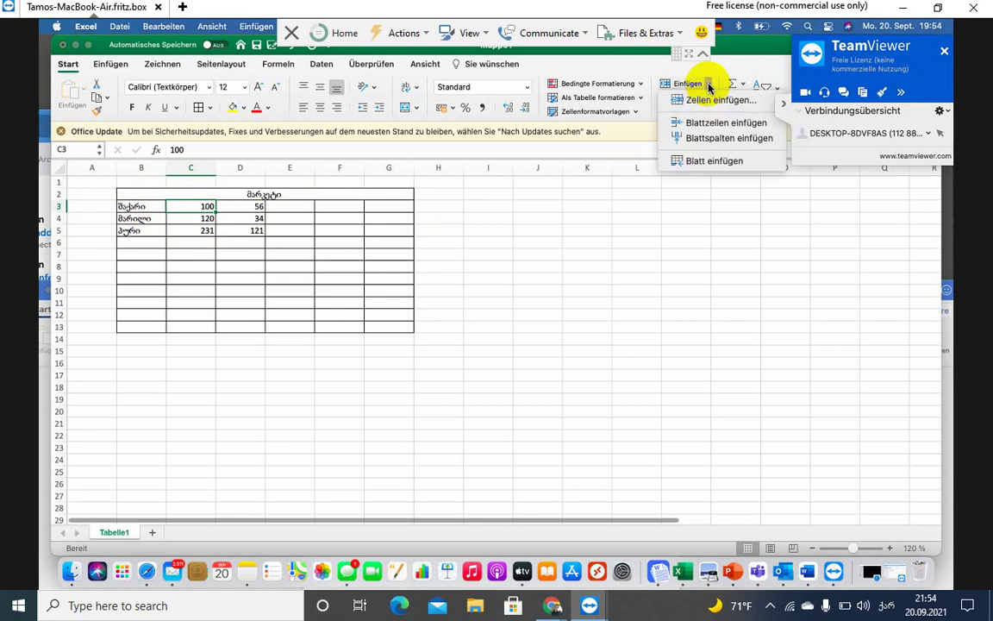
{"action": "left_click", "coordinate": [714, 127]}
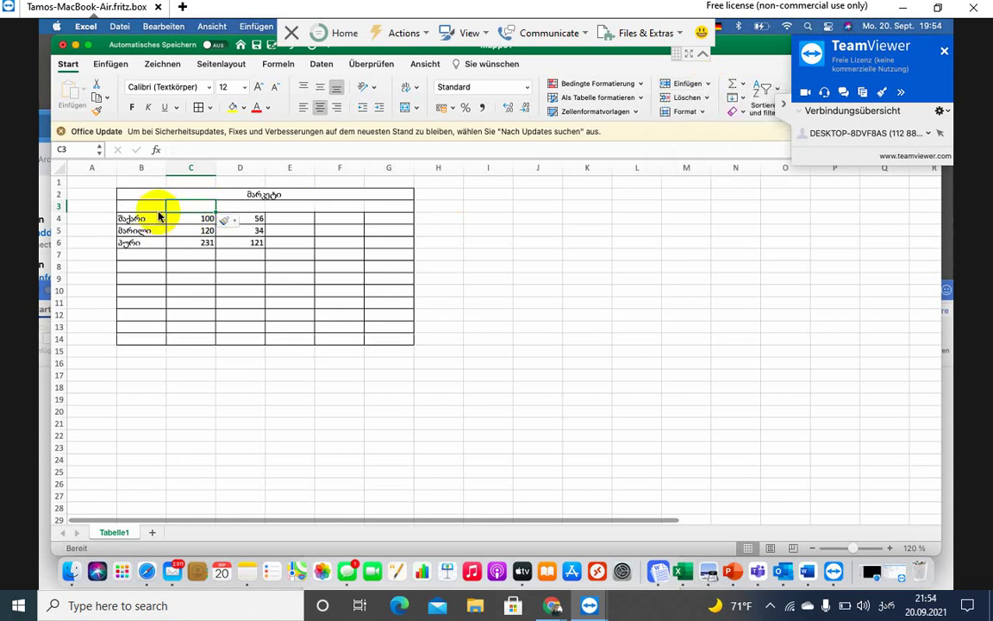
{"action": "left_click", "coordinate": [131, 208]}
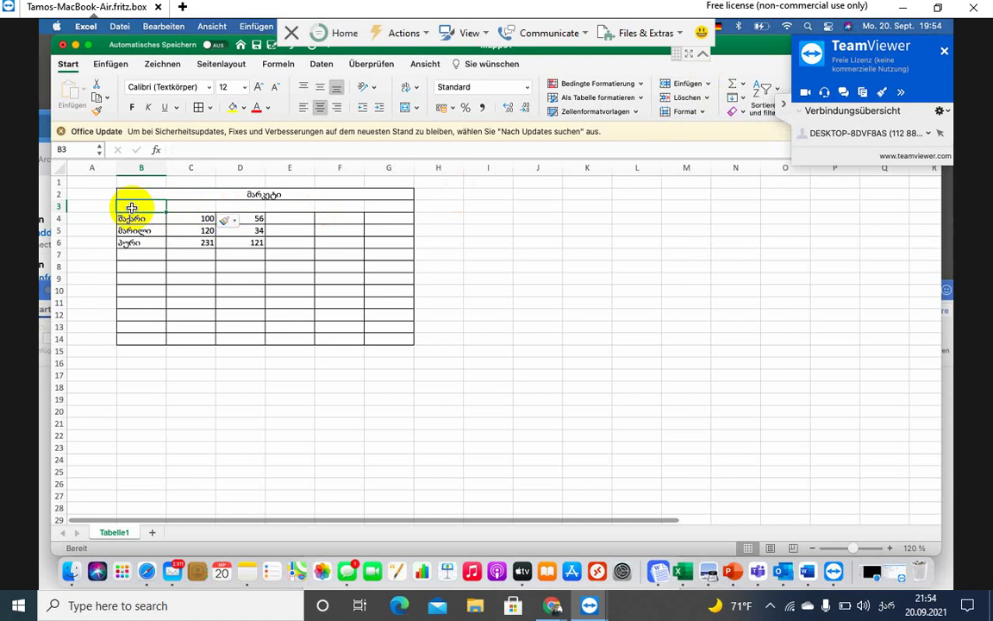
Enter the heading პროდუქცია in B3 and autofit column B to it.
{"action": "type", "text": "პროდუ"}
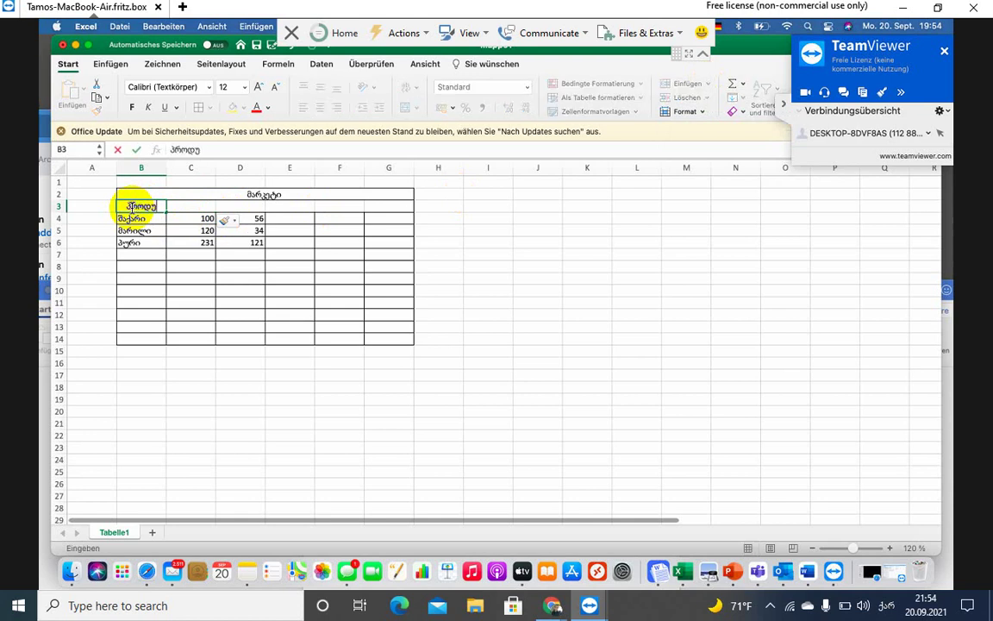
{"action": "type", "text": "ქცია"}
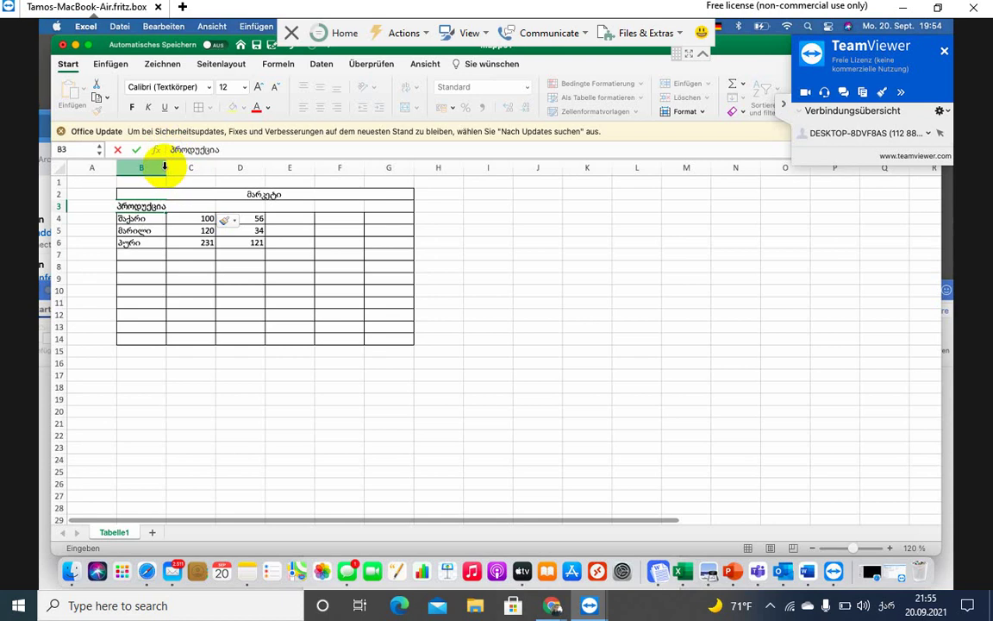
{"action": "left_click", "coordinate": [160, 166]}
{"action": "double_click", "coordinate": [166, 166]}
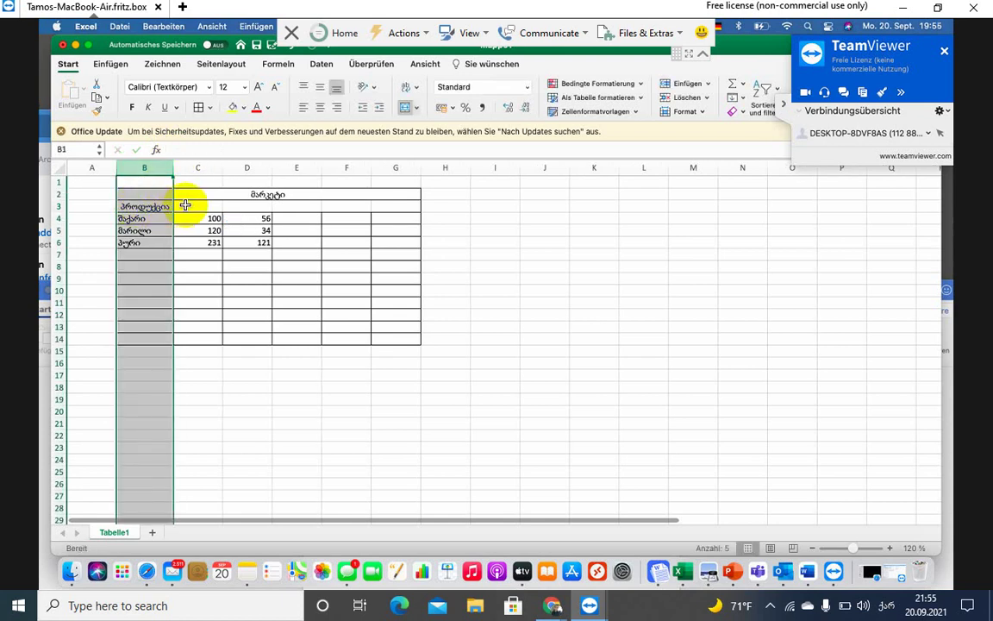
Head column C with რაოდენობა, widening the column to fit.
{"action": "left_click", "coordinate": [185, 205]}
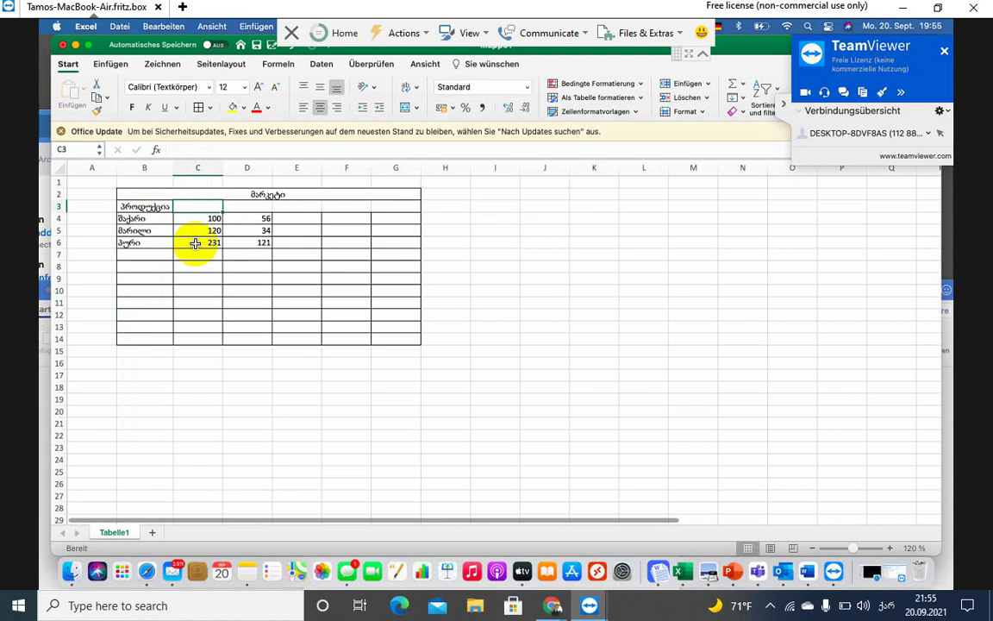
{"action": "type", "text": "გა"}
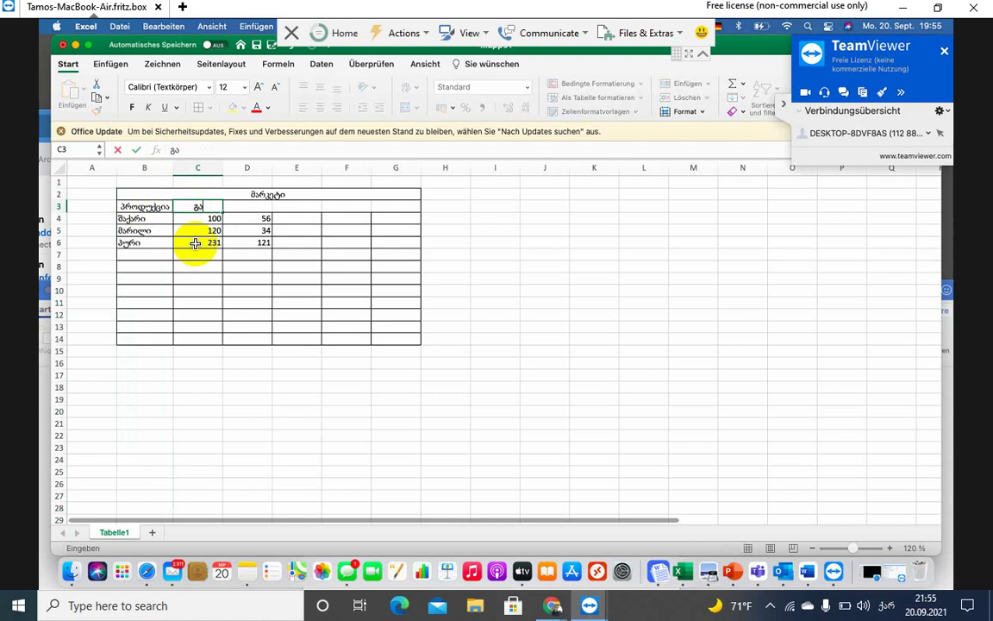
{"action": "type", "text": "ყ"}
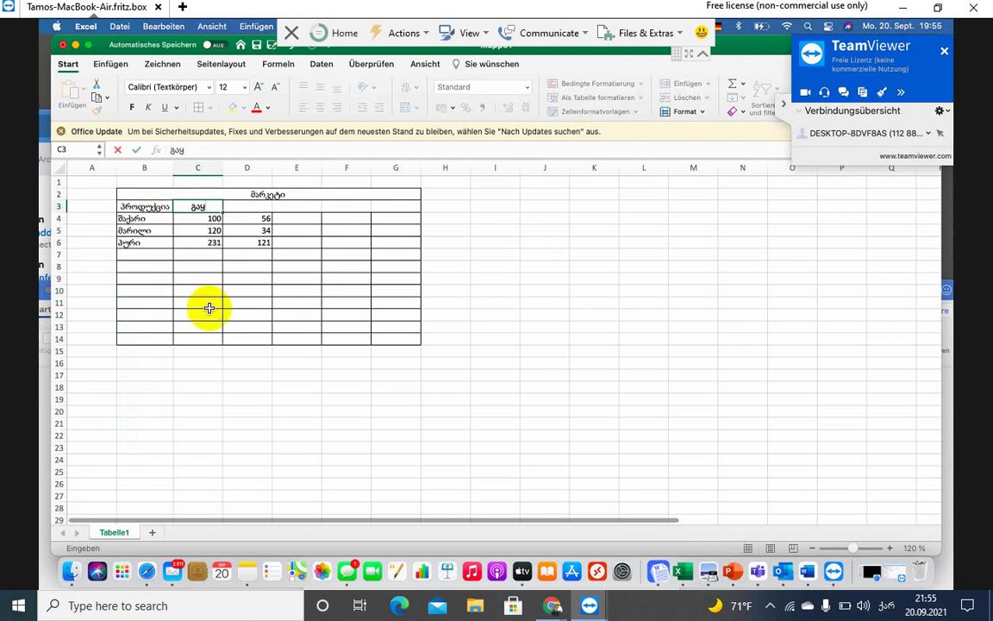
{"action": "type", "text": "იდული"}
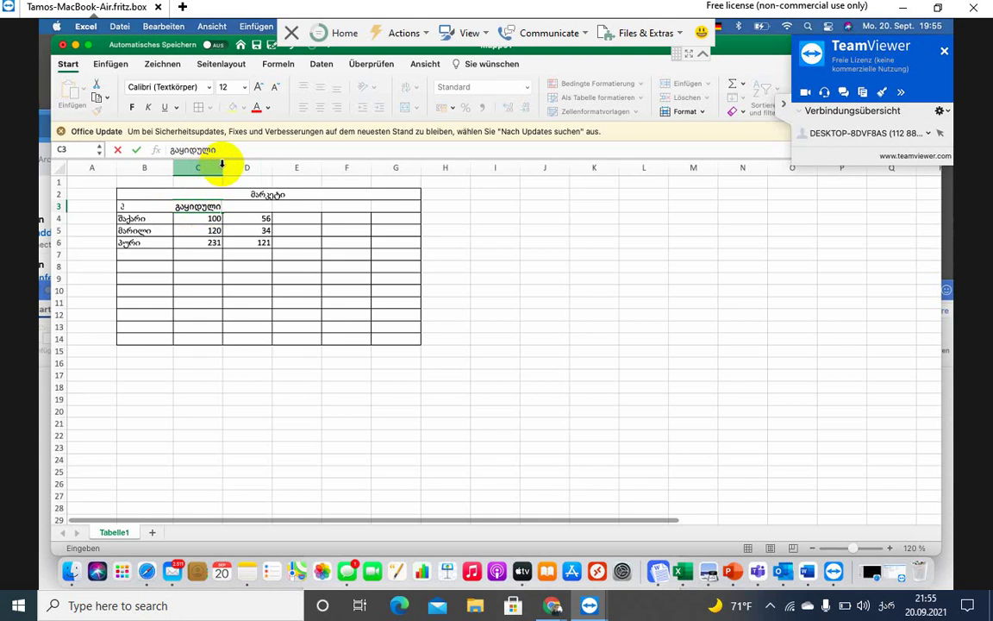
{"action": "left_click", "coordinate": [220, 166]}
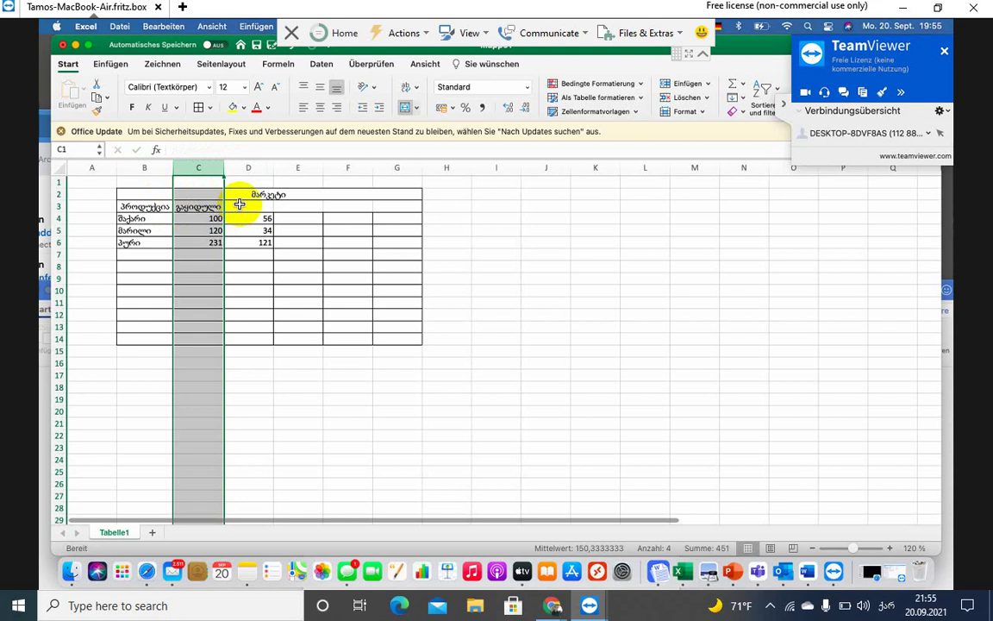
{"action": "left_click", "coordinate": [242, 207]}
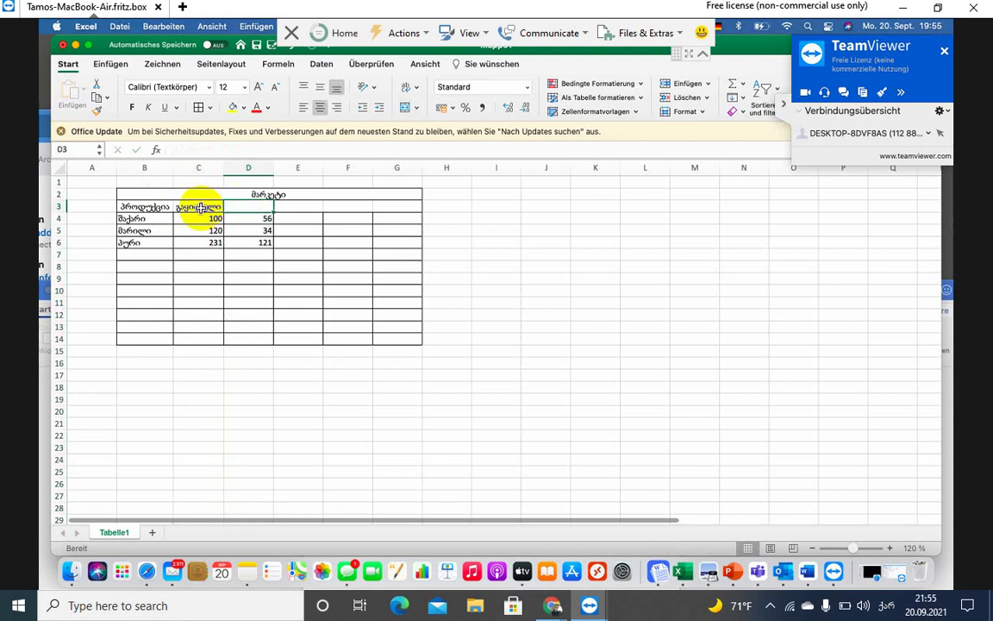
{"action": "left_click", "coordinate": [200, 207]}
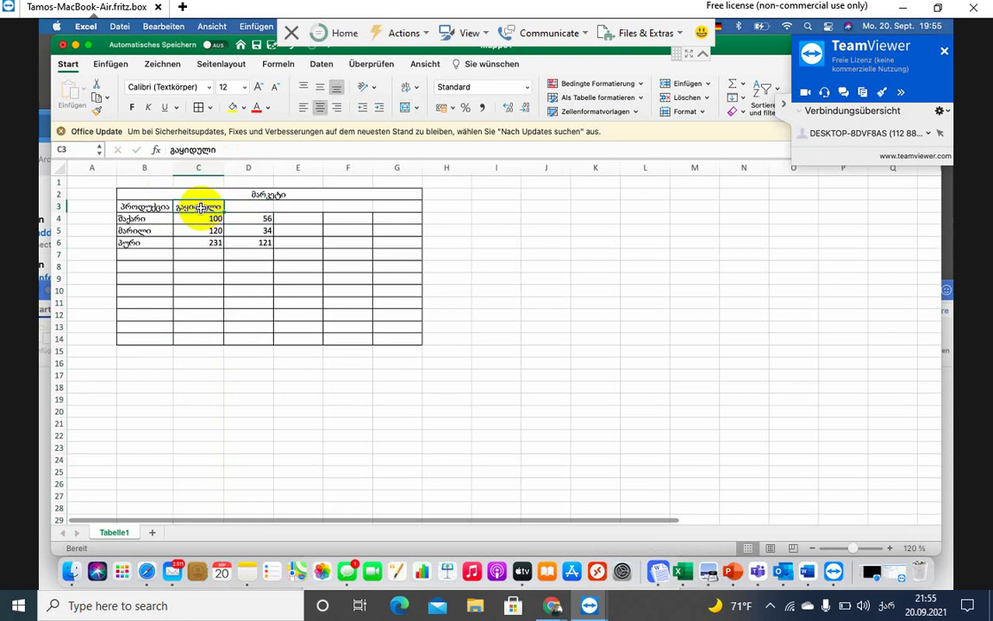
{"action": "type", "text": "რა"}
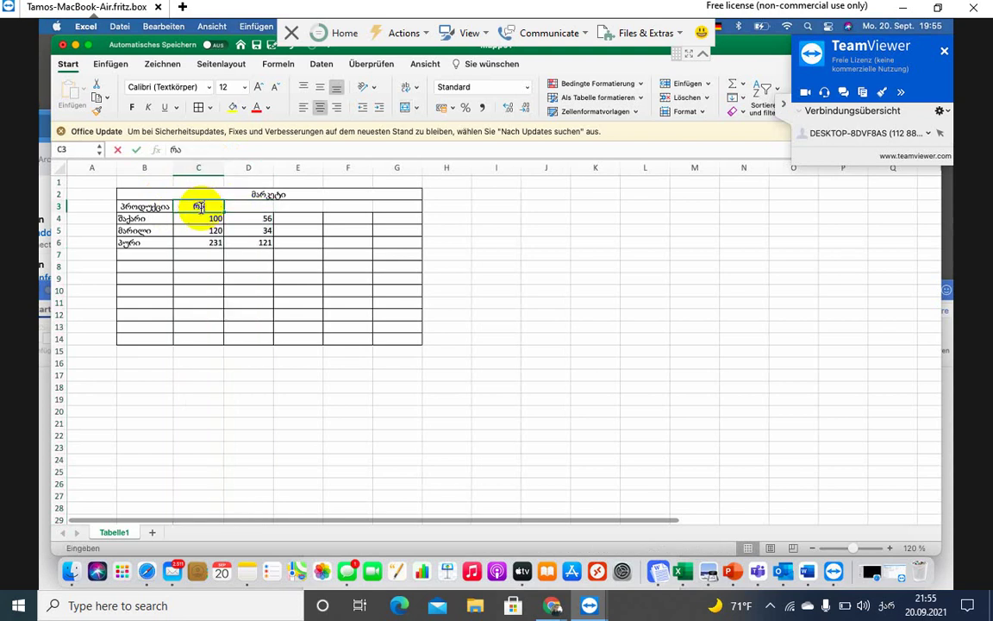
{"action": "type", "text": "ოდენობა"}
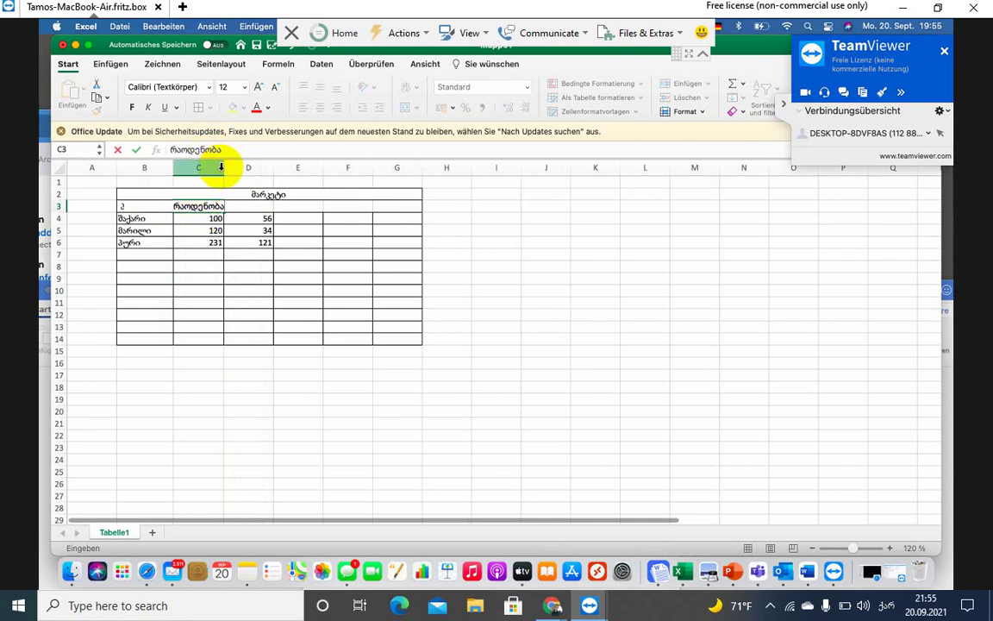
{"action": "left_click", "coordinate": [212, 167]}
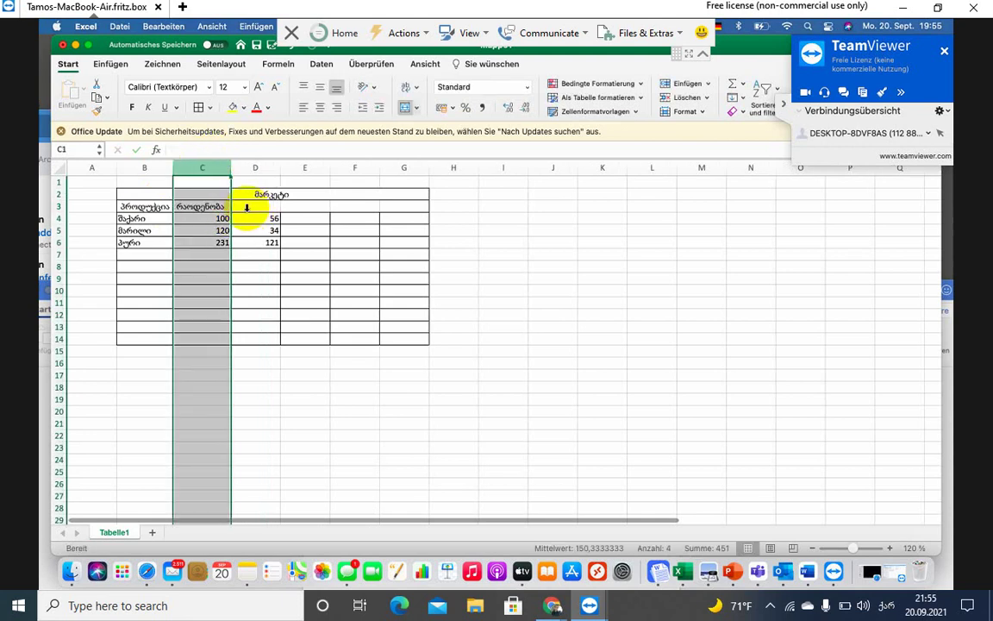
{"action": "left_click", "coordinate": [247, 207]}
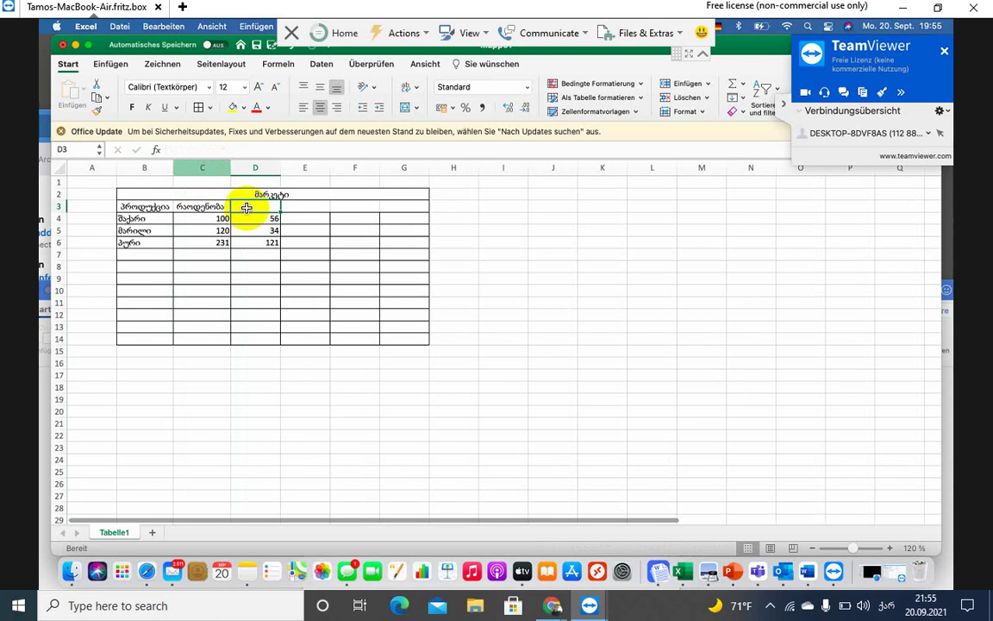
Add the headings გაყიდული in D3 and ნაშთი in E3.
{"action": "type", "text": "გაყ"}
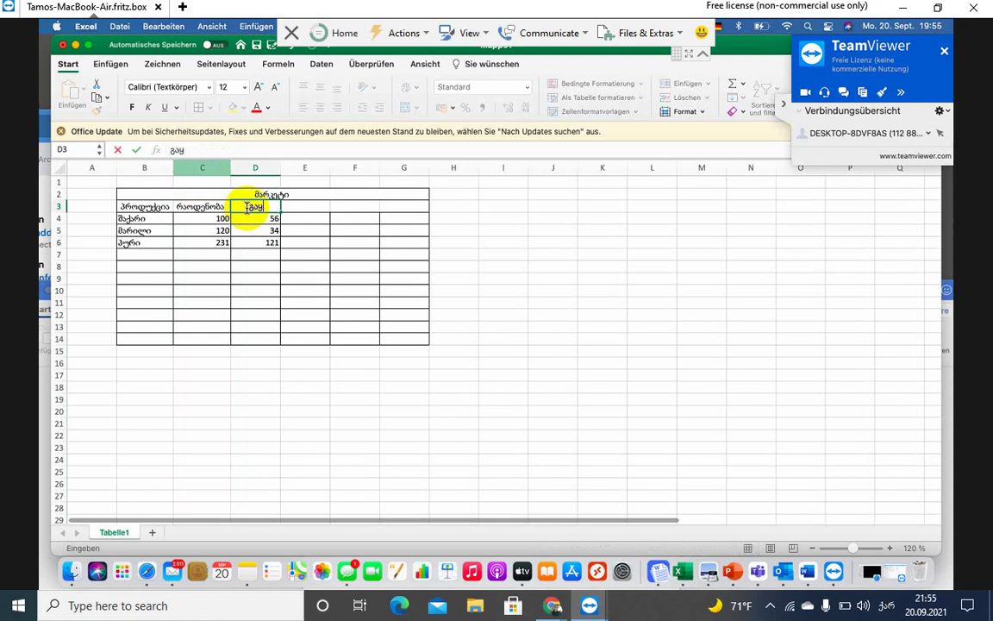
{"action": "type", "text": "იდვლი"}
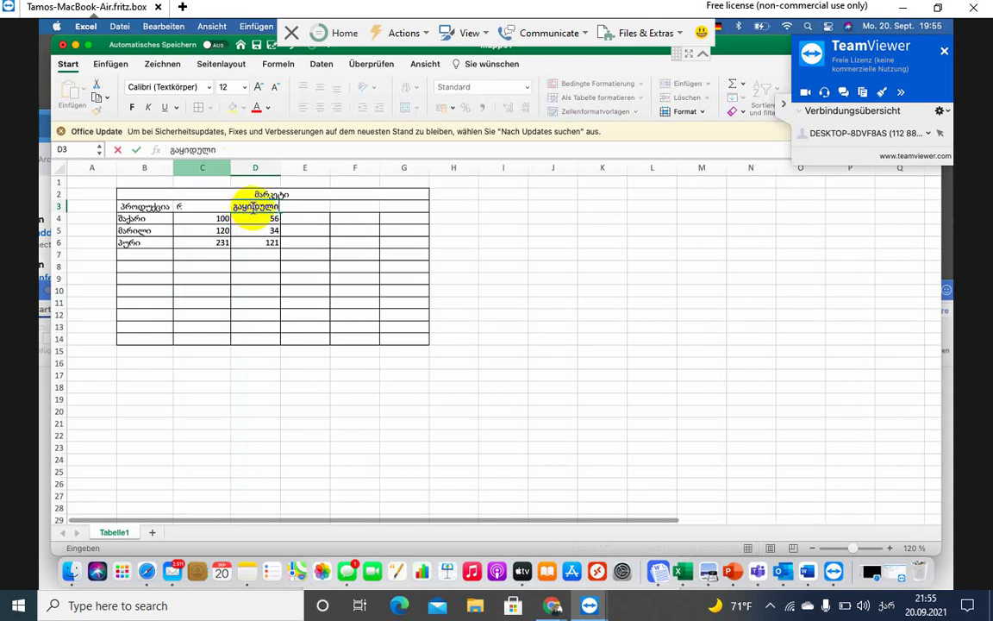
{"action": "left_click", "coordinate": [278, 169]}
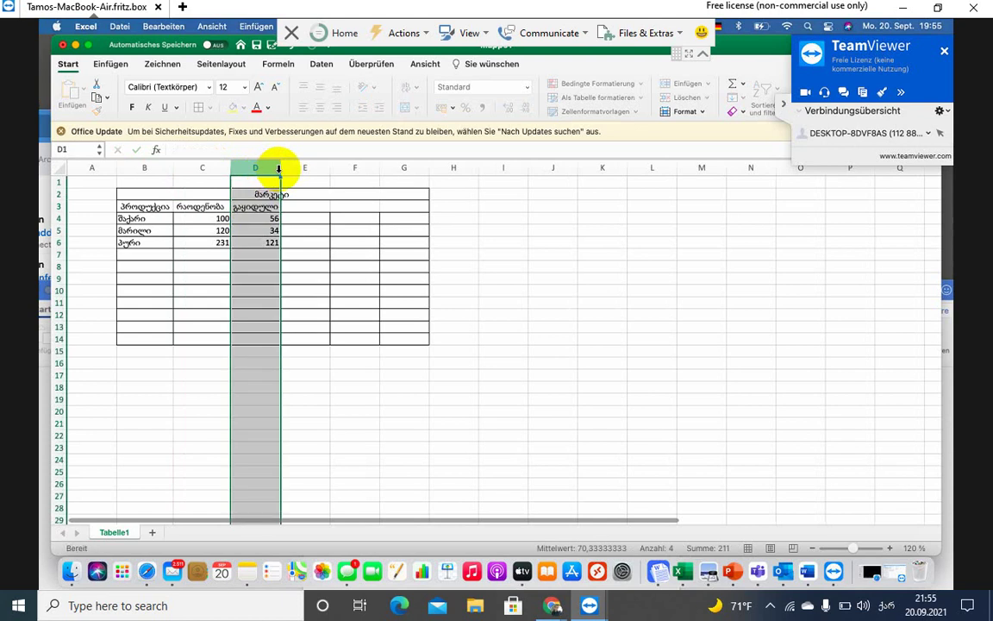
{"action": "left_click", "coordinate": [301, 207]}
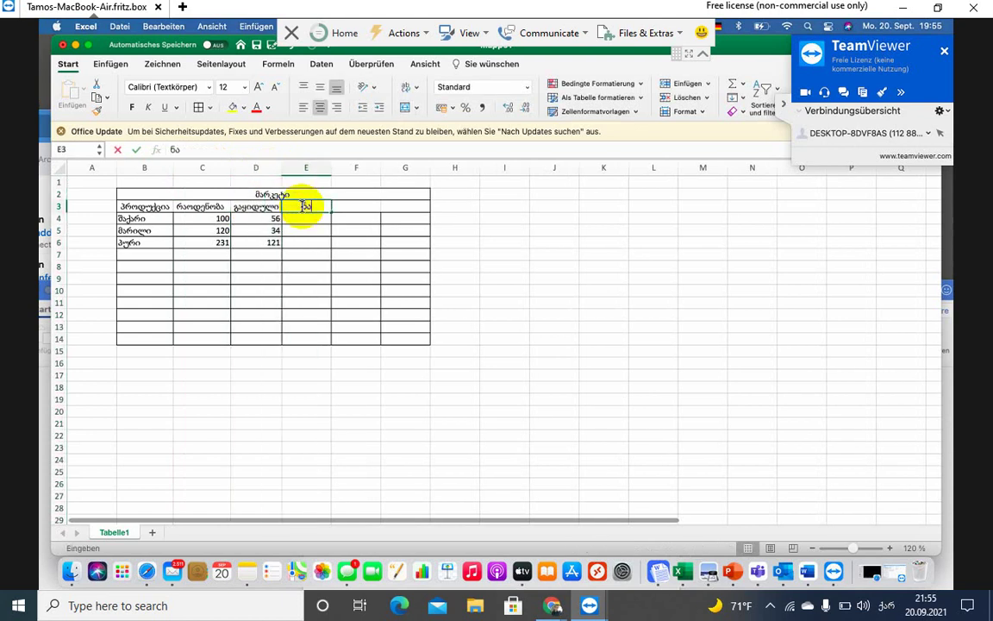
{"action": "type", "text": "ნაშთი"}
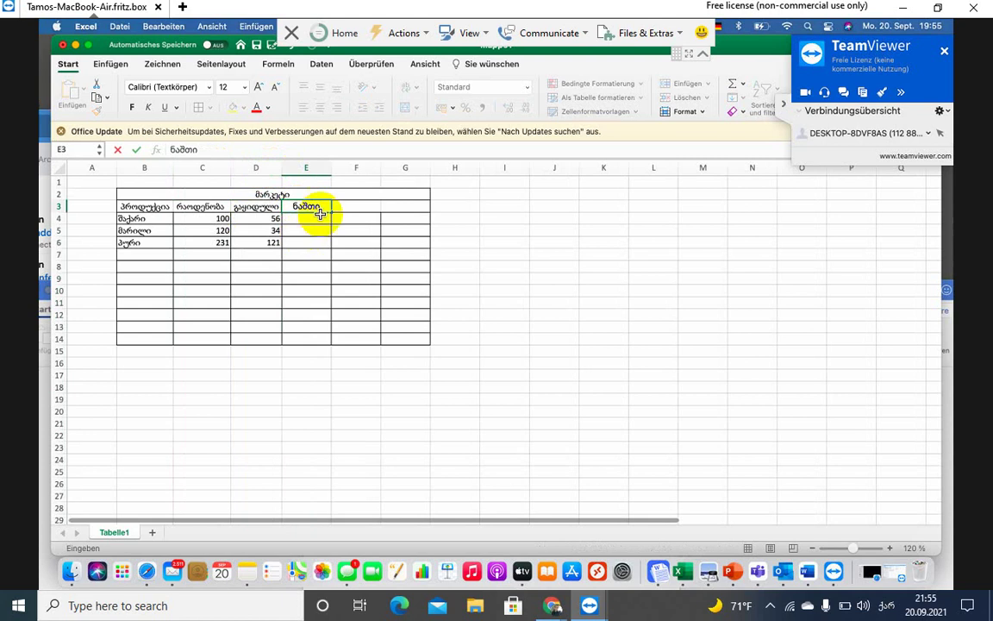
{"action": "key", "text": "Return"}
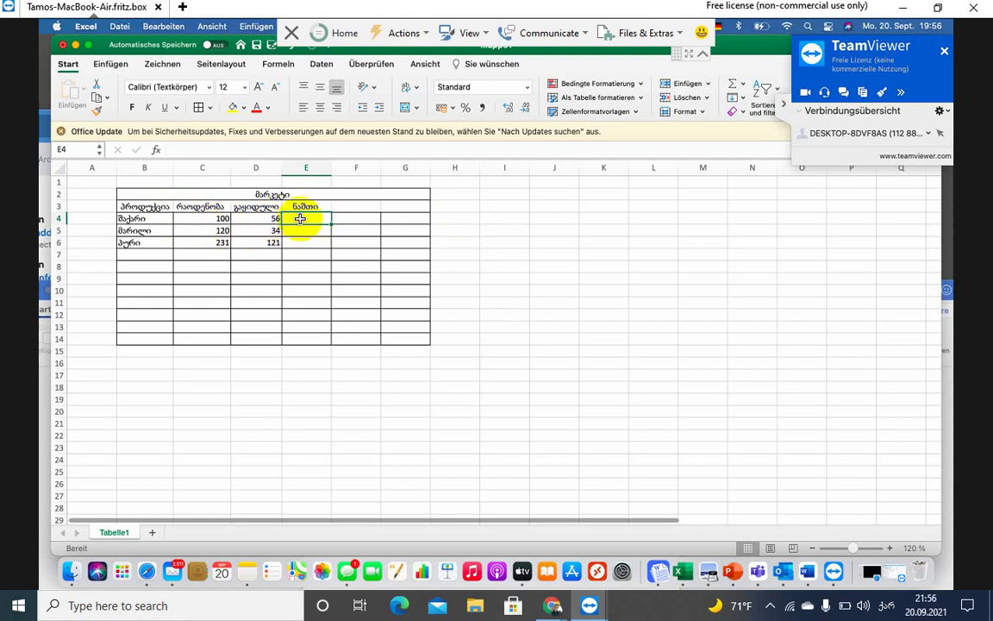
Enter =C4-D4 in E4, then change D4's sold amount from 56 to 70.
{"action": "type", "text": "=C4-D4"}
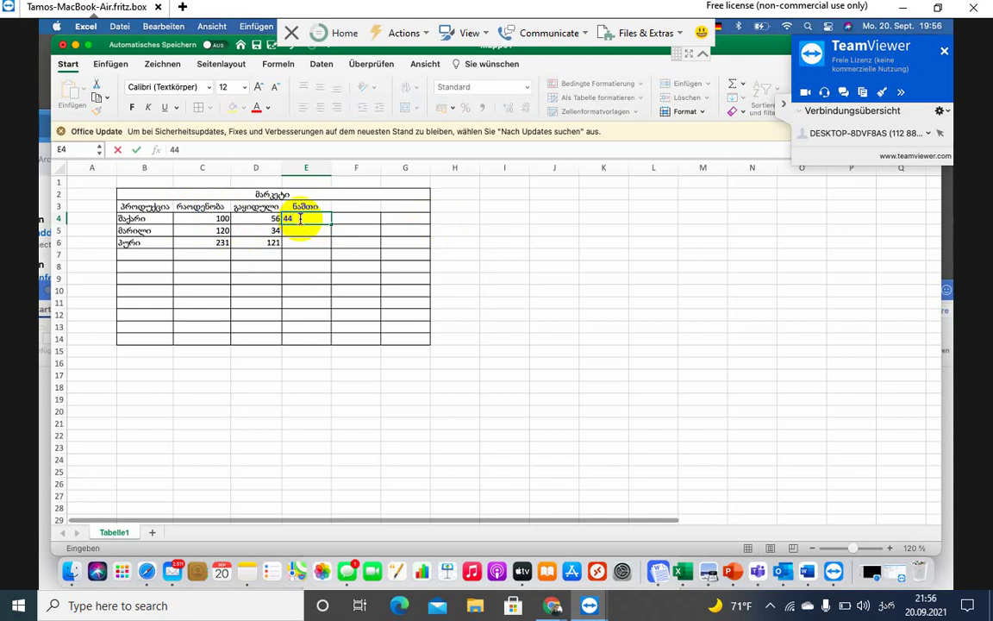
{"action": "key", "text": "Return"}
{"action": "left_click", "coordinate": [265, 219]}
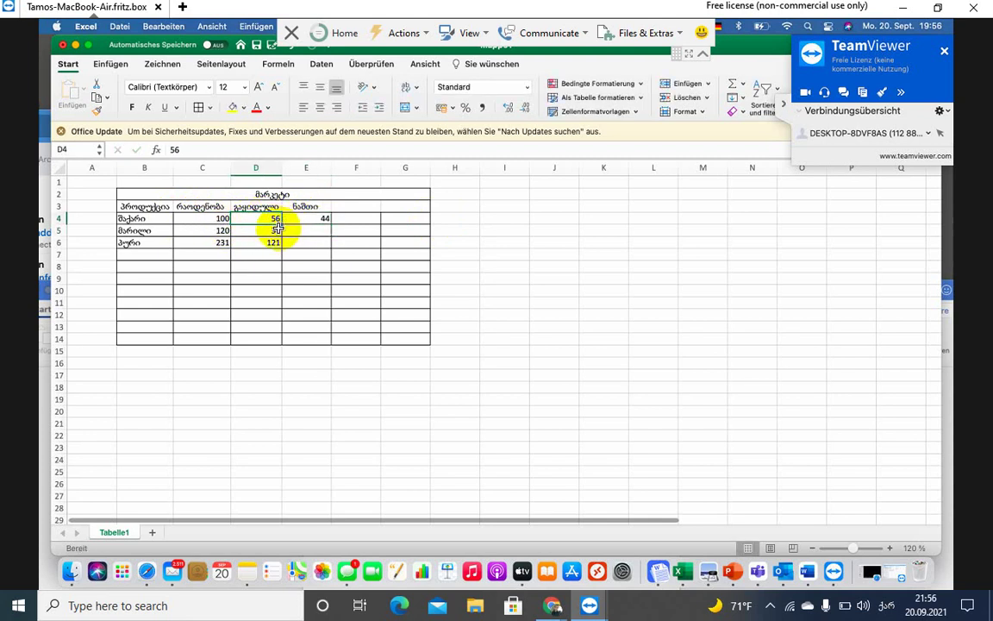
{"action": "type", "text": "70"}
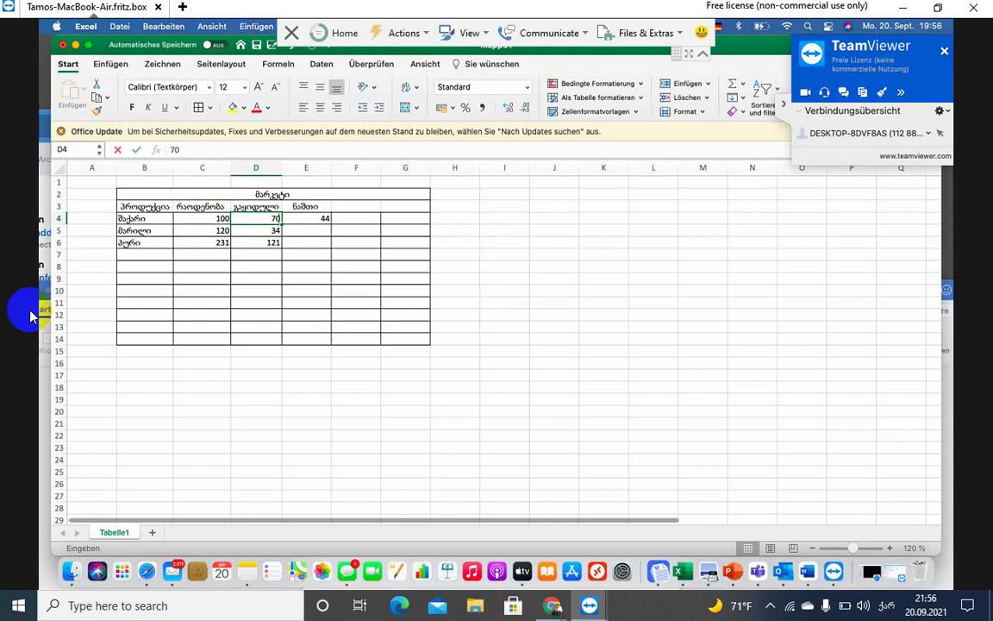
{"action": "key", "text": "Return"}
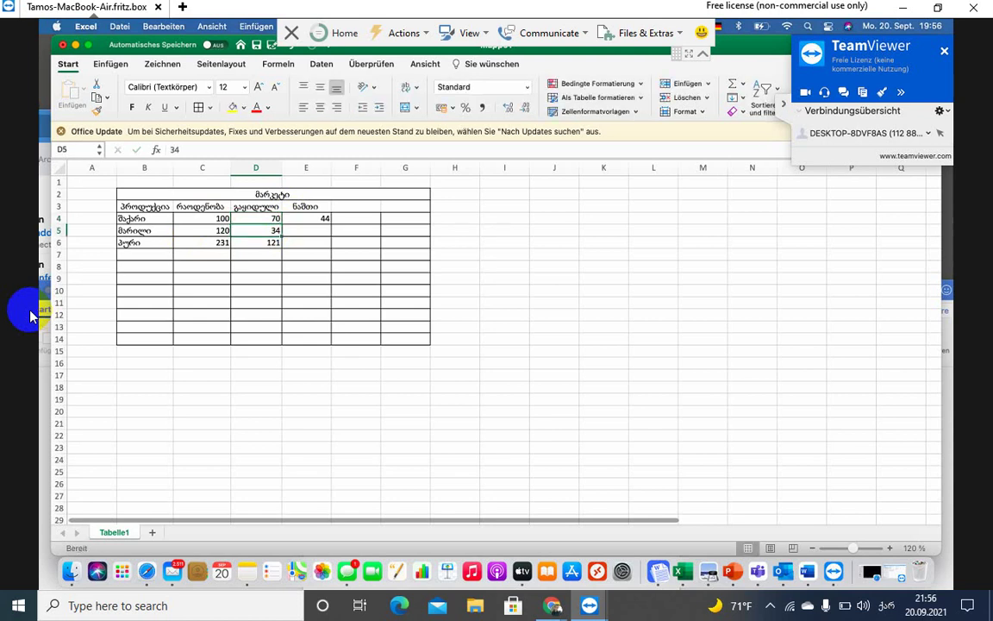
{"action": "left_click", "coordinate": [313, 219]}
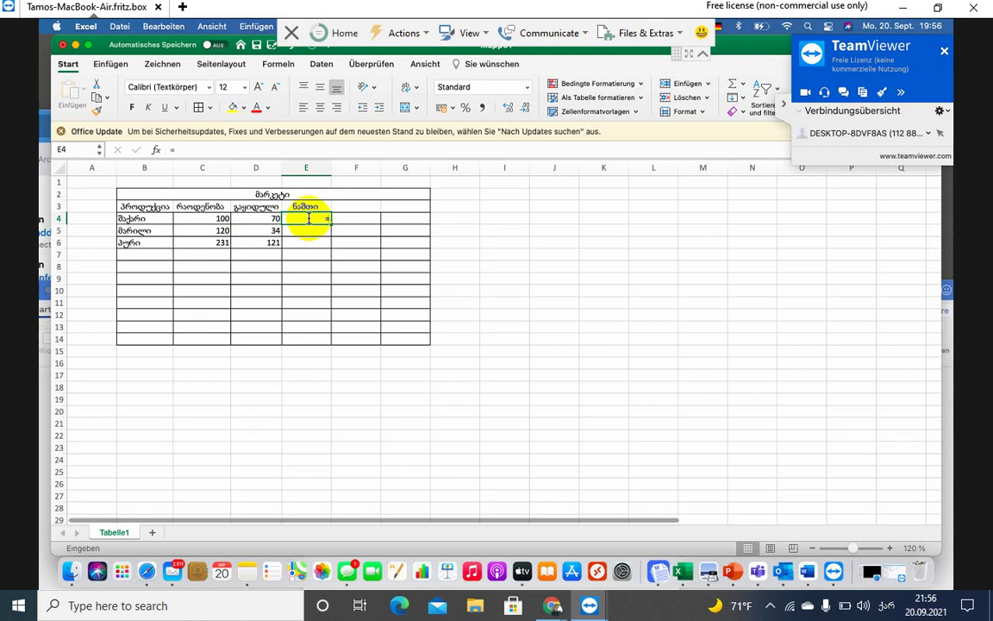
Enter the subtraction formula =C4-D4 in E4.
{"action": "type", "text": "="}
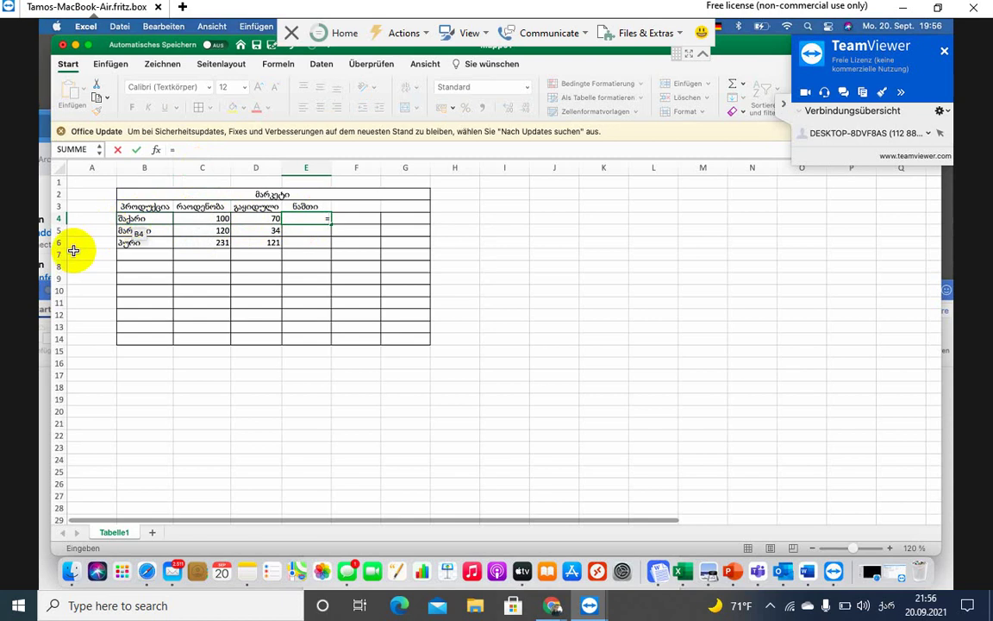
{"action": "type", "text": "ც4"}
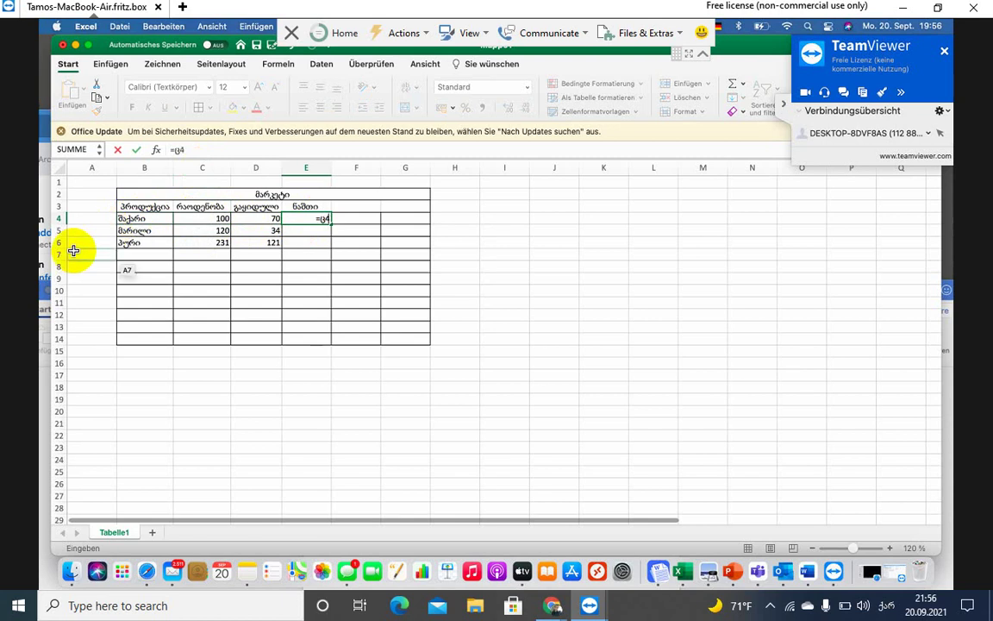
{"action": "key", "text": "alt+shift"}
{"action": "key", "text": "BackSpace"}
{"action": "key", "text": "BackSpace"}
{"action": "type", "text": "4"}
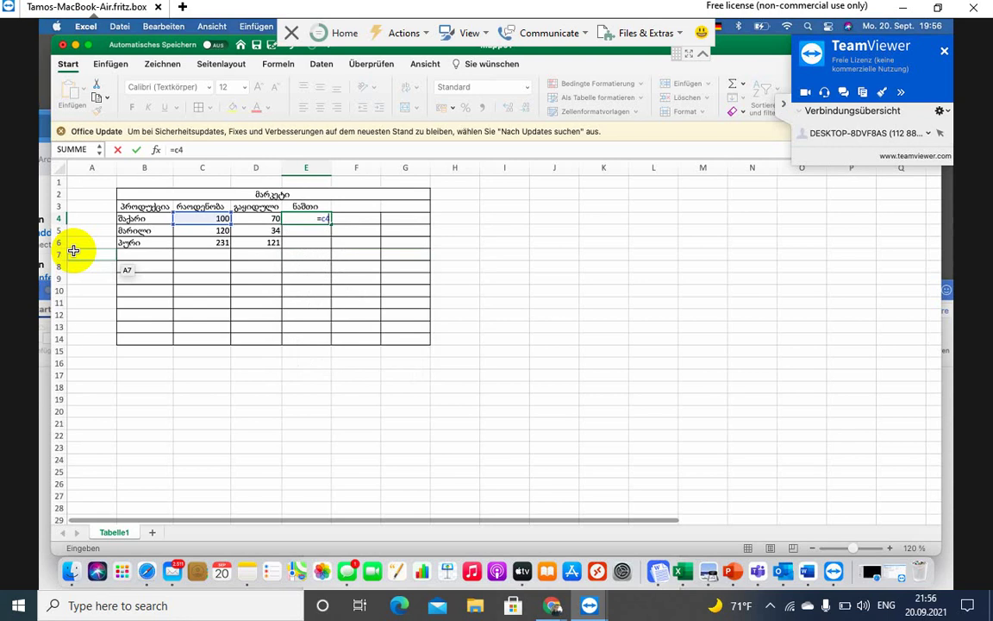
{"action": "type", "text": "-"}
{"action": "type", "text": "d"}
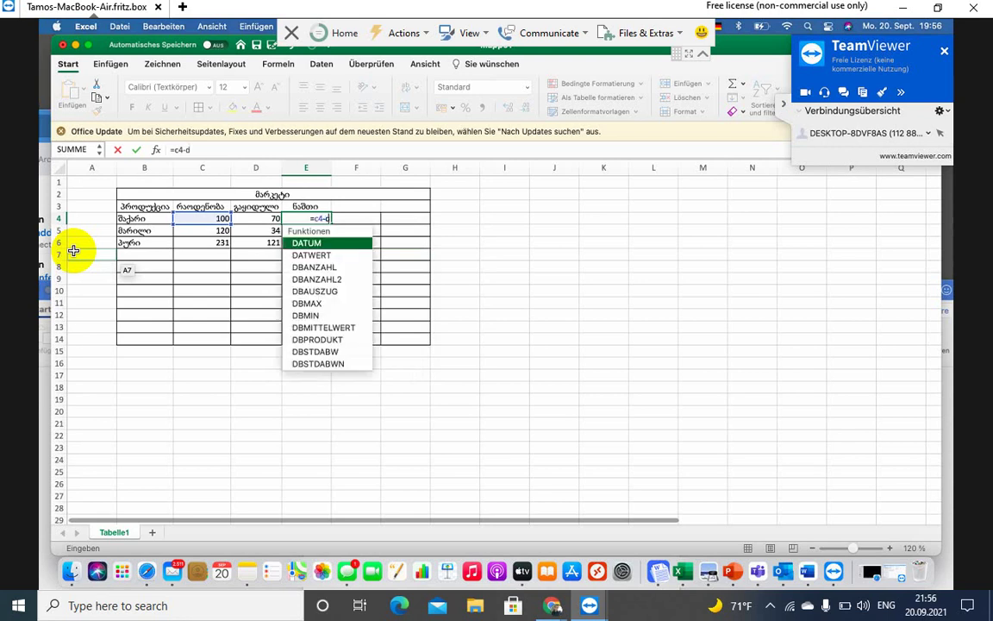
{"action": "type", "text": "4"}
{"action": "key", "text": "Return"}
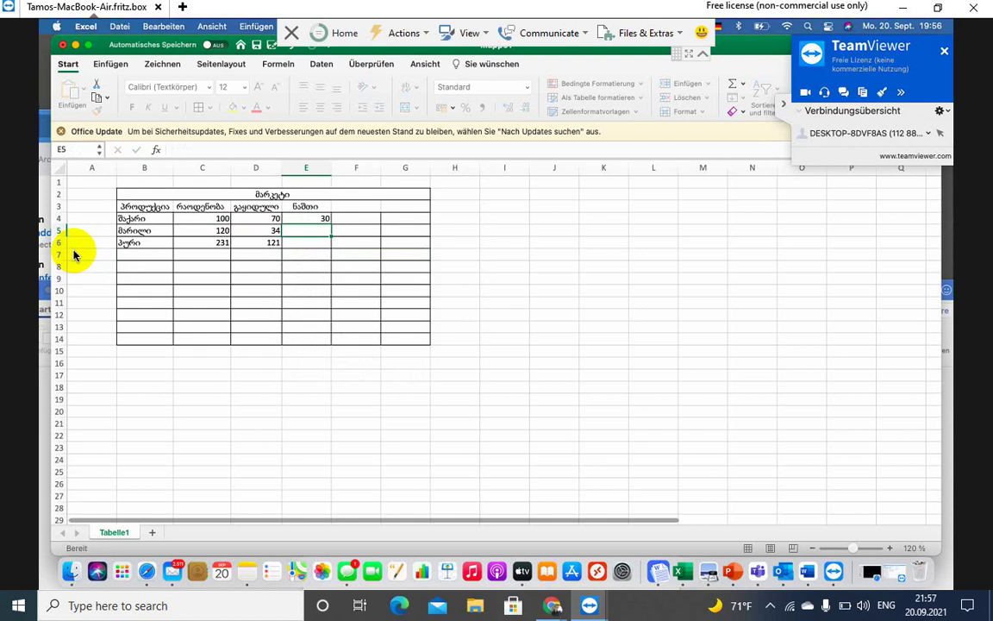
Change D4 from 70 to 80 so E4 shows 20.
{"action": "left_click", "coordinate": [265, 218]}
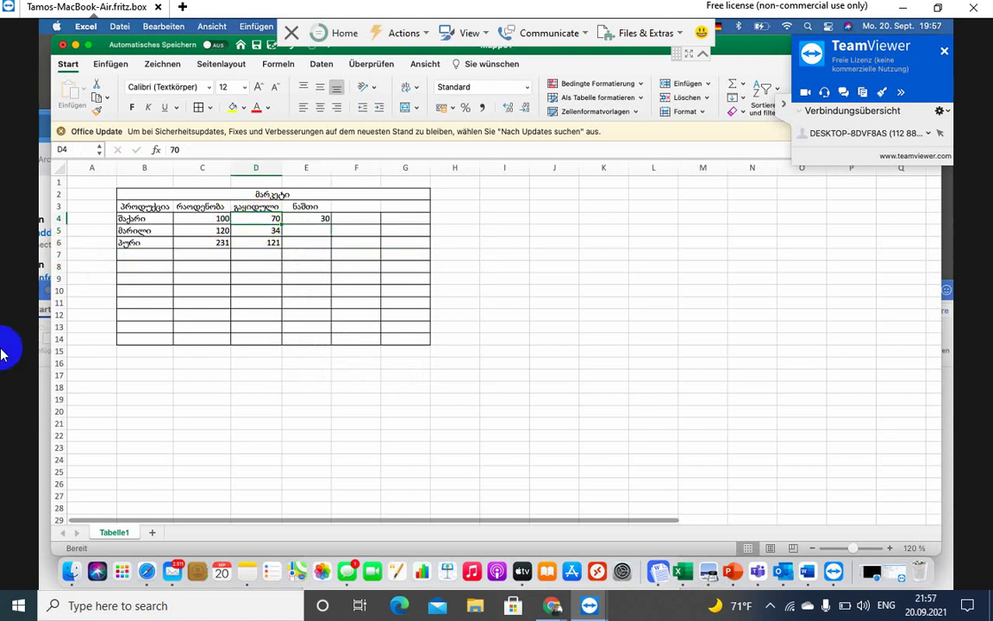
{"action": "type", "text": "80"}
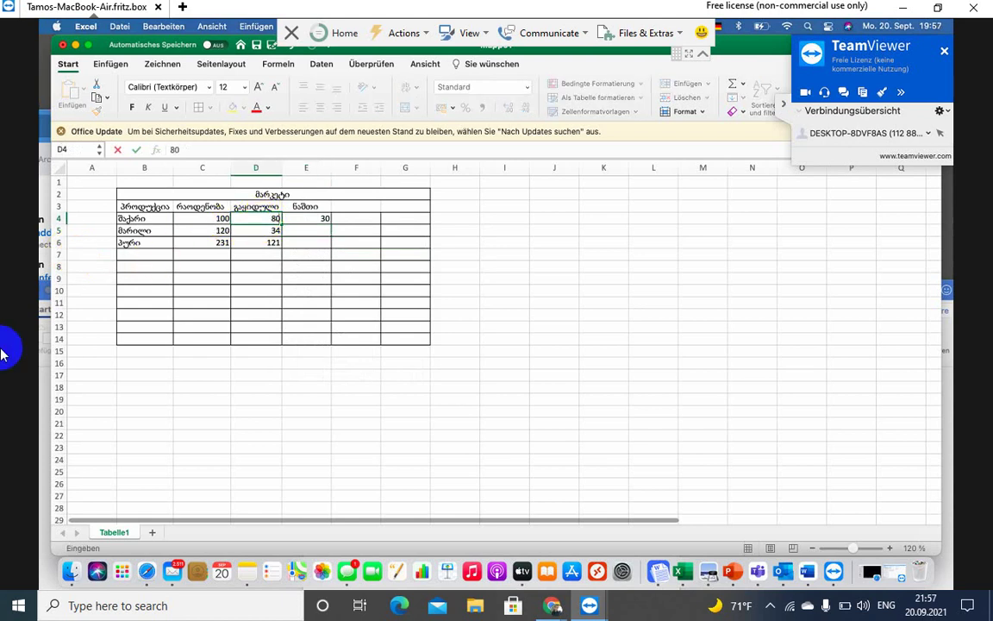
{"action": "key", "text": "Return"}
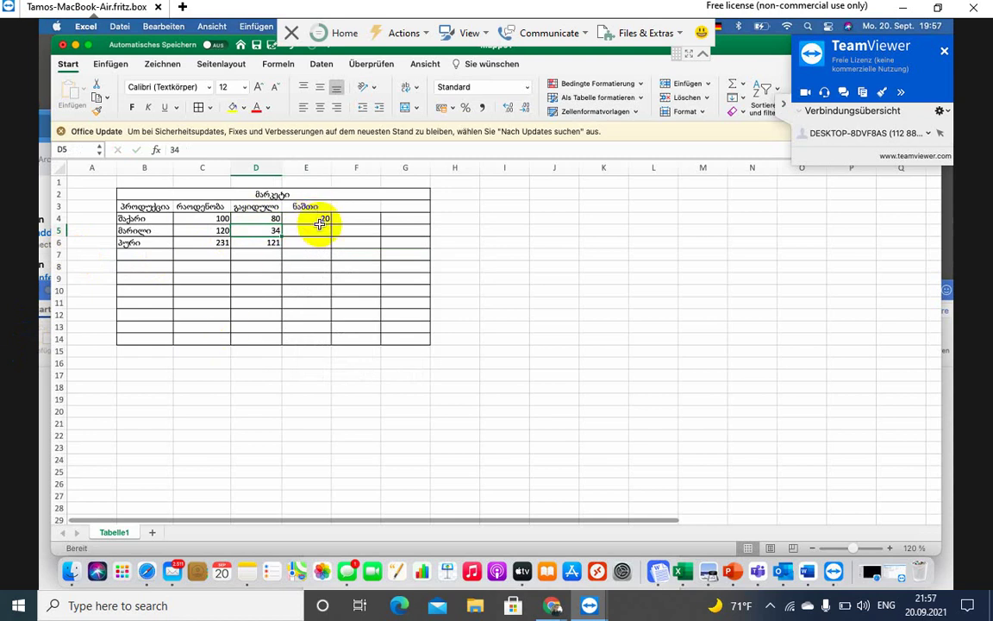
{"action": "left_click", "coordinate": [312, 230]}
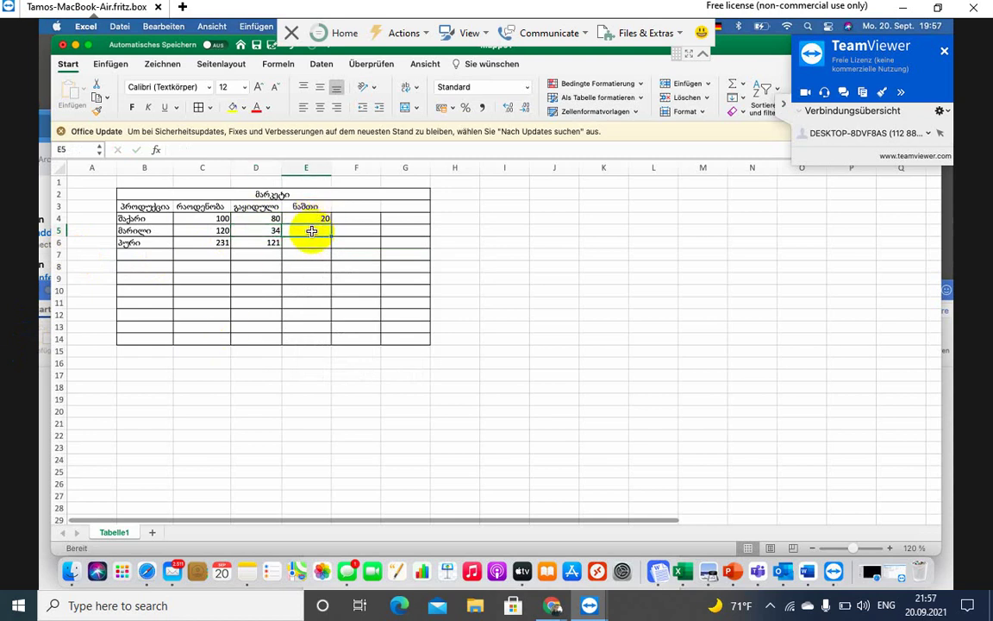
Enter =C5-D5 in E5 and change D5 from 34 to 100, so E5 reads 20.
{"action": "type", "text": "="}
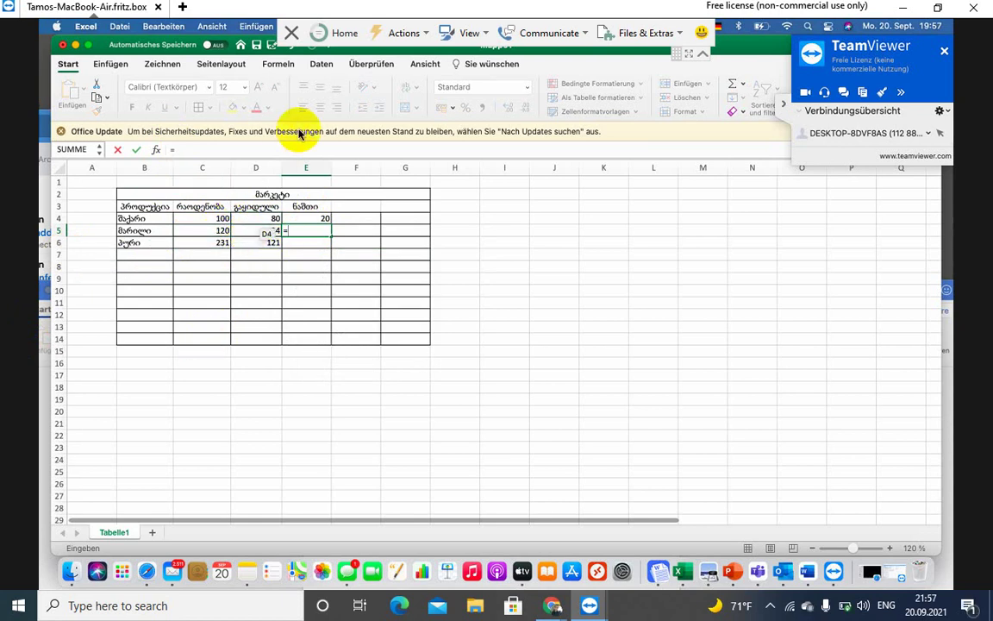
{"action": "type", "text": "c5"}
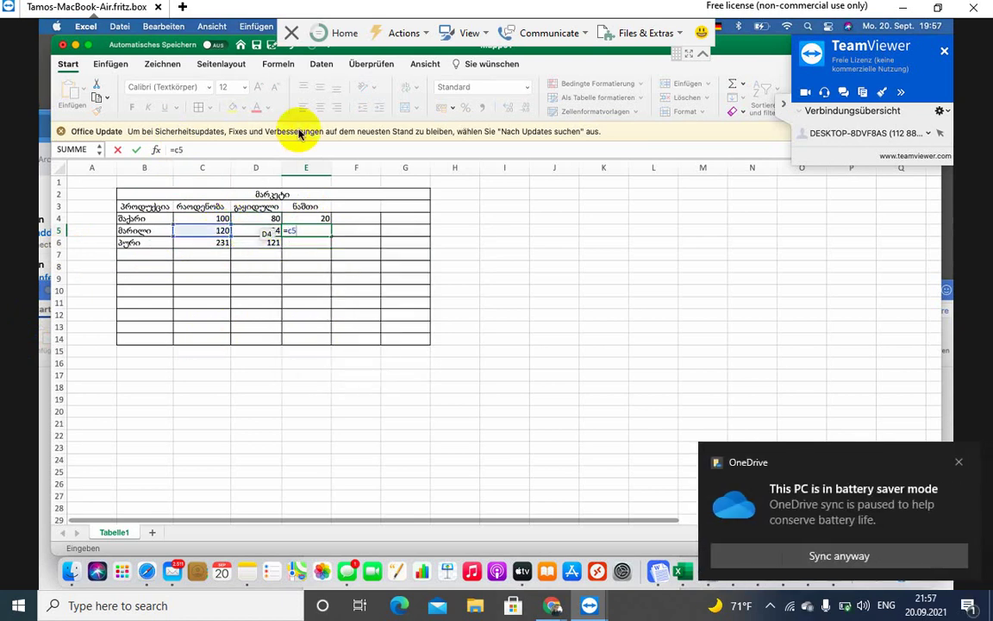
{"action": "type", "text": "-"}
{"action": "type", "text": "d5"}
{"action": "key", "text": "Return"}
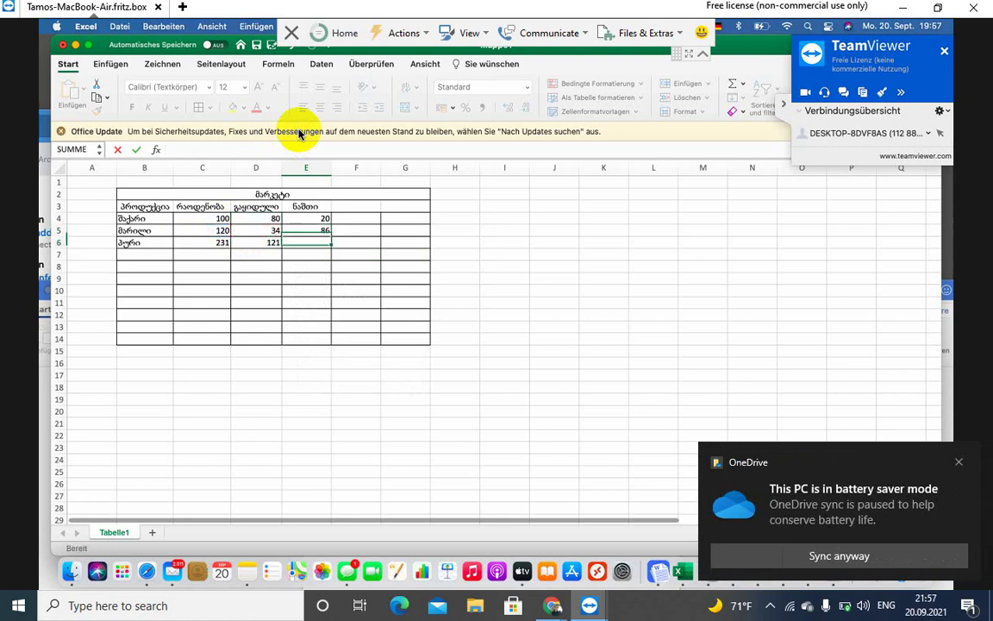
{"action": "double_click", "coordinate": [262, 231]}
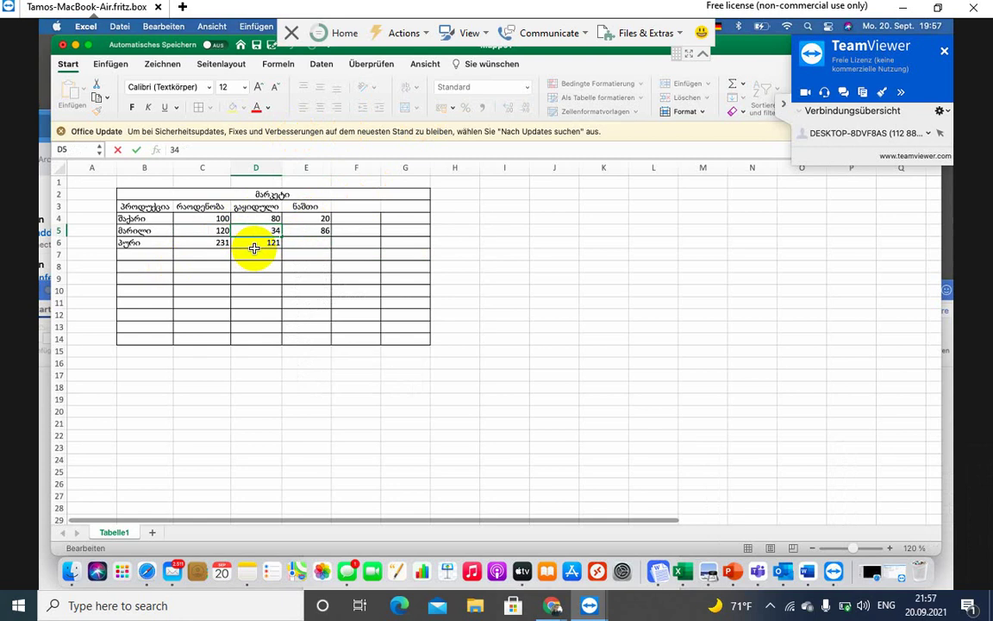
{"action": "type", "text": "1"}
{"action": "type", "text": "100"}
{"action": "key", "text": "Return"}
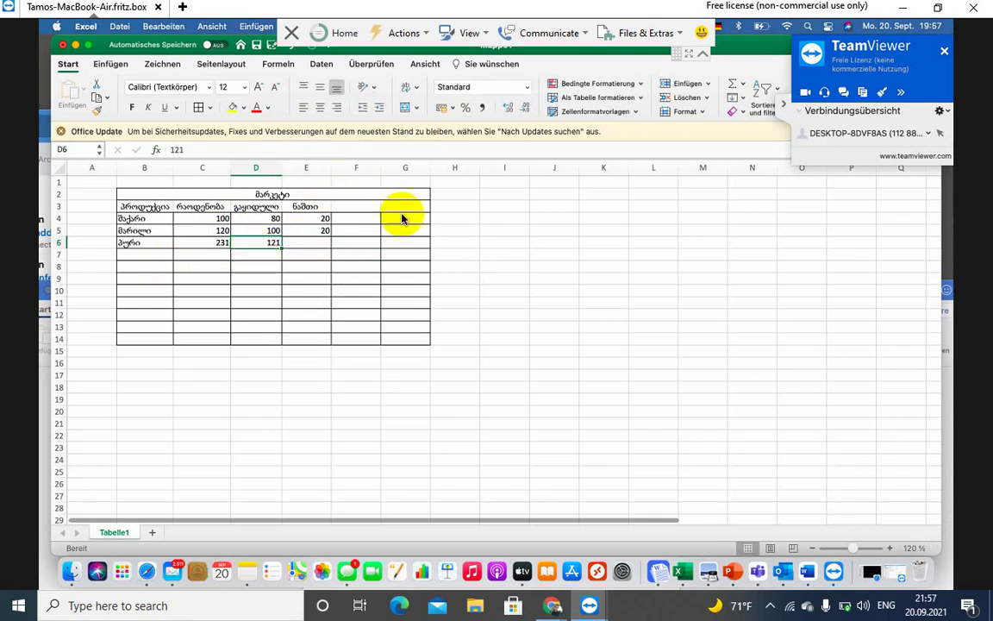
{"action": "left_click", "coordinate": [314, 243]}
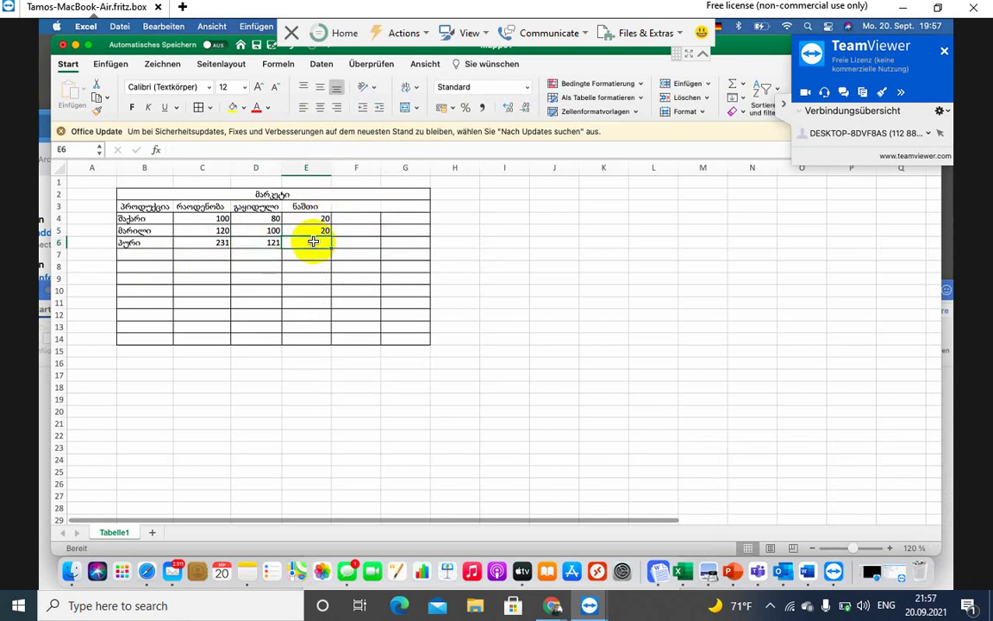
Enter =C6-D6 in E6 so the third row's difference shows 110.
{"action": "type", "text": "="}
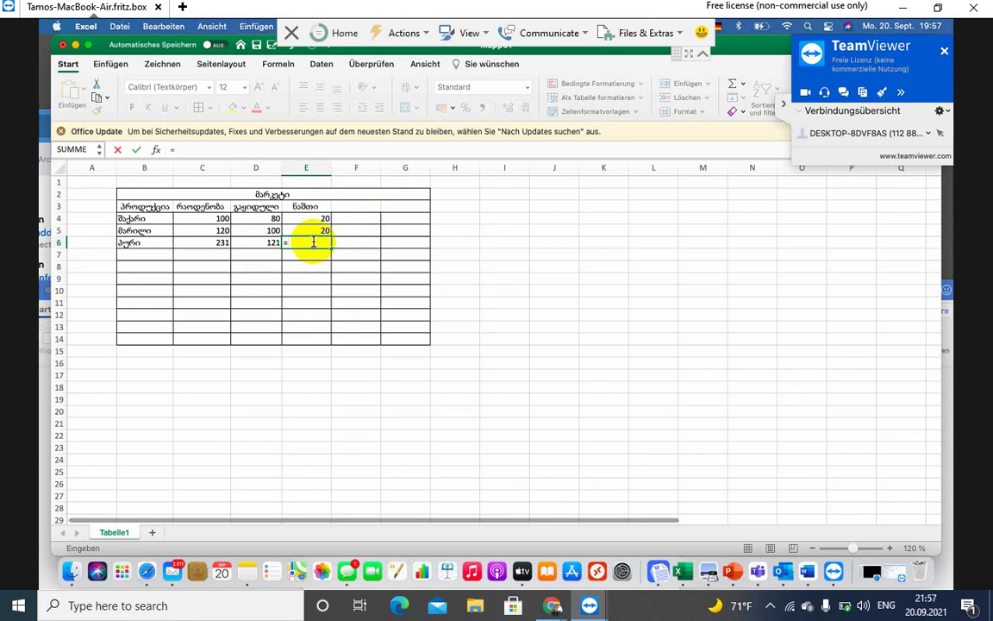
{"action": "type", "text": "c6"}
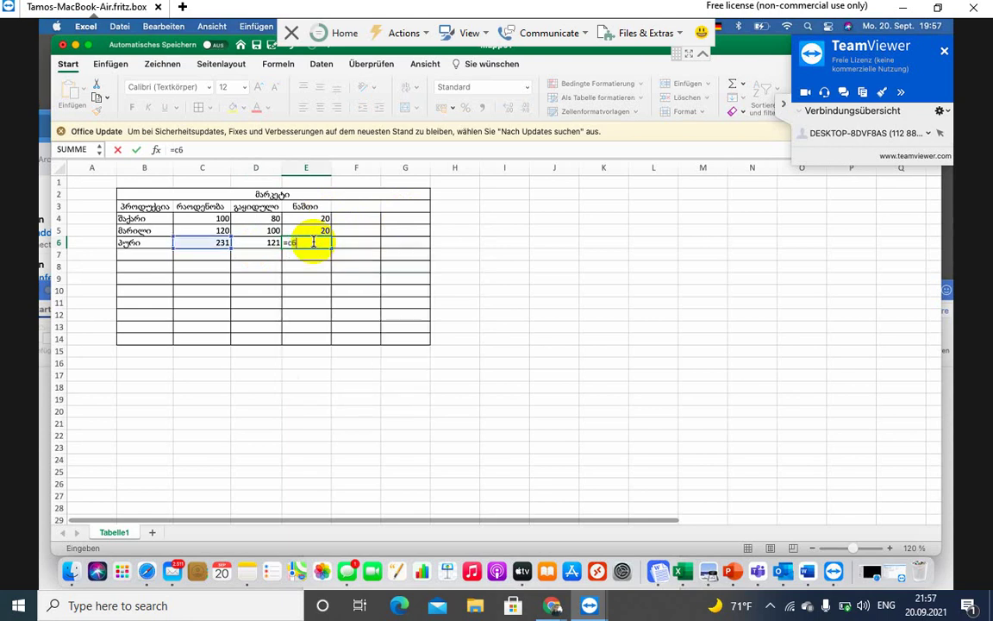
{"action": "type", "text": "-d6"}
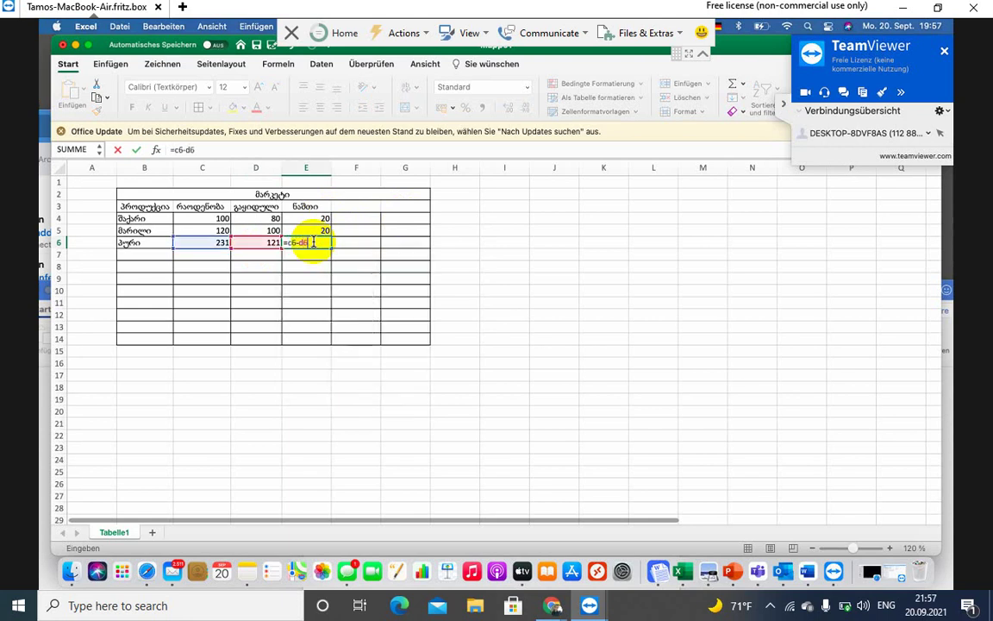
{"action": "key", "text": "Return"}
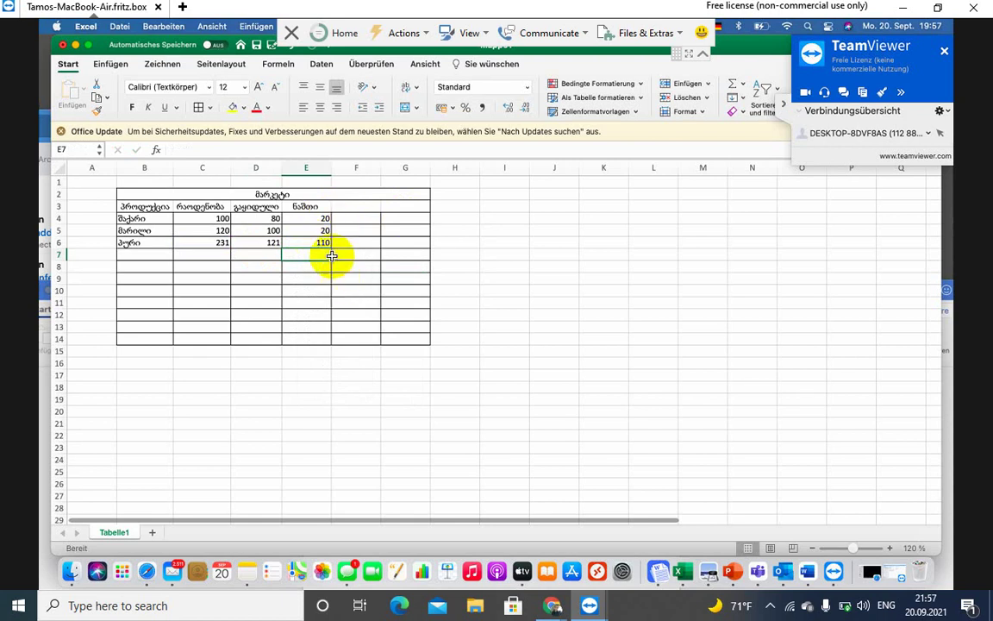
{"action": "left_click", "coordinate": [354, 207]}
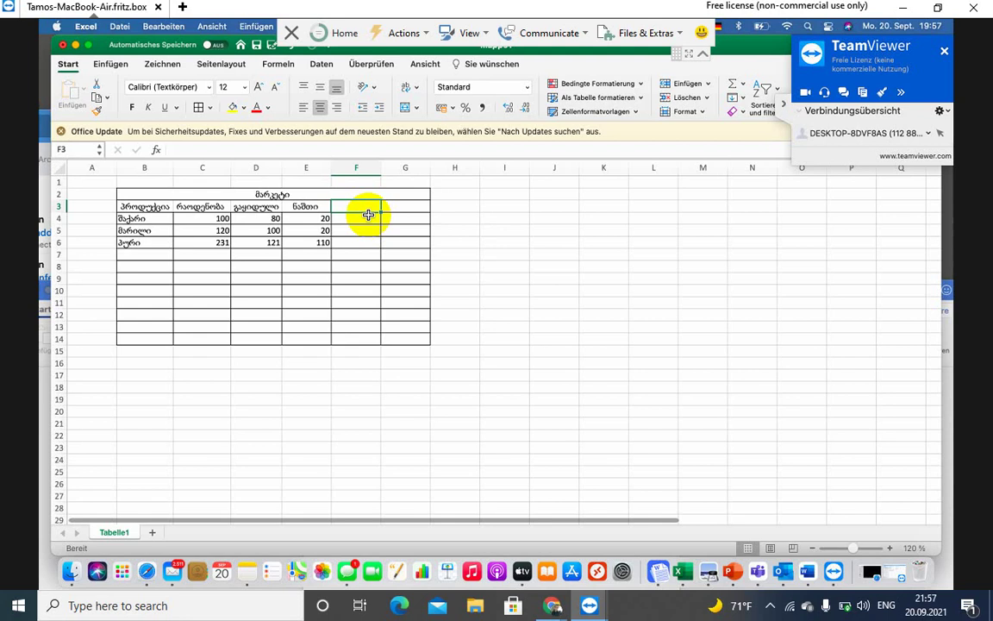
Add the headings fasi, gasayidi and mogeba in F3:H3.
{"action": "type", "text": "fasi"}
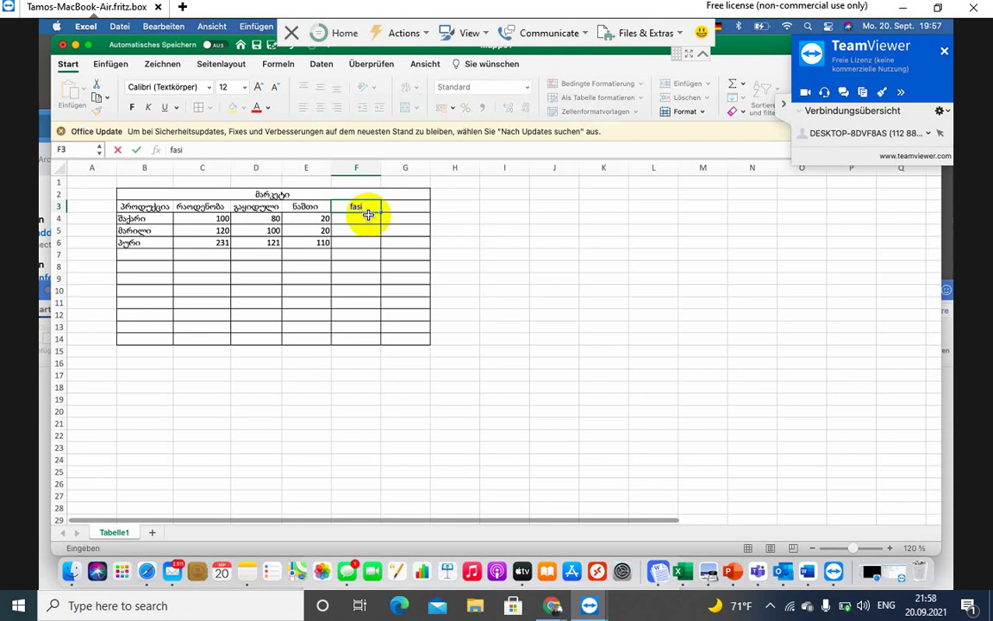
{"action": "left_click", "coordinate": [393, 207]}
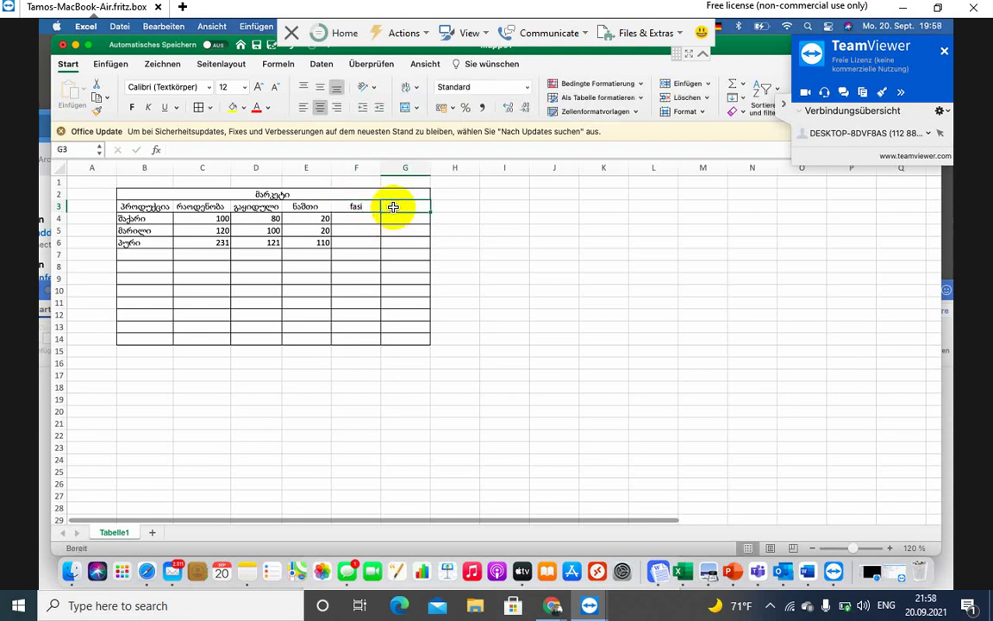
{"action": "type", "text": "gasay"}
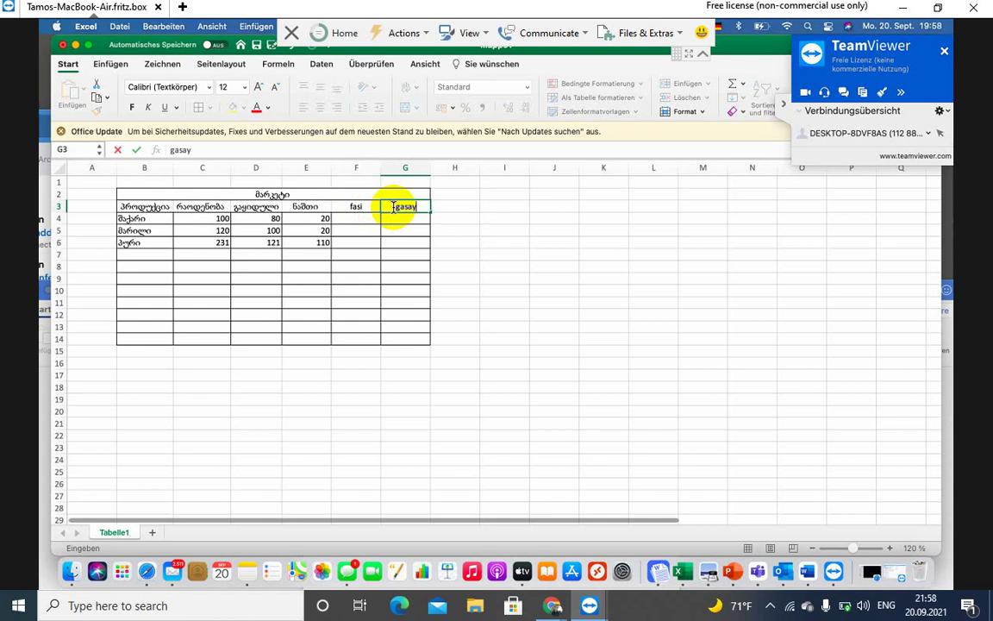
{"action": "type", "text": "idi"}
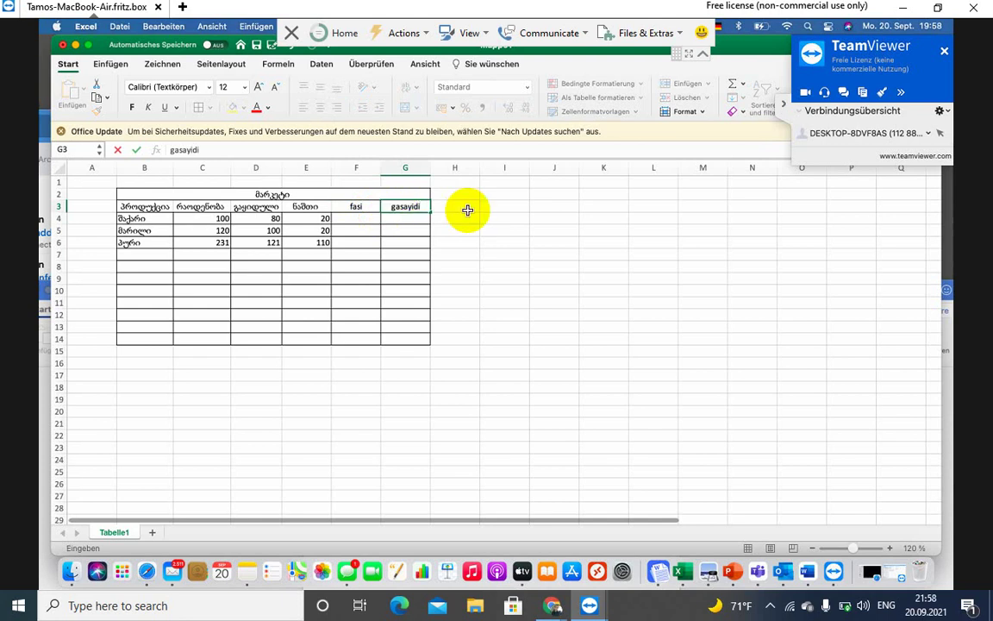
{"action": "left_click", "coordinate": [459, 206]}
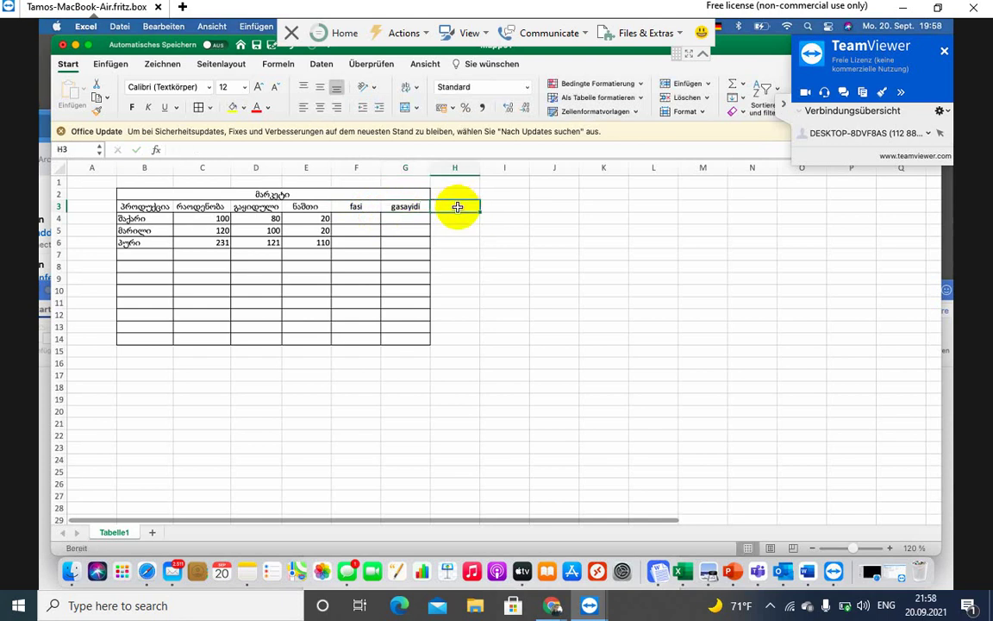
{"action": "type", "text": "mogeba"}
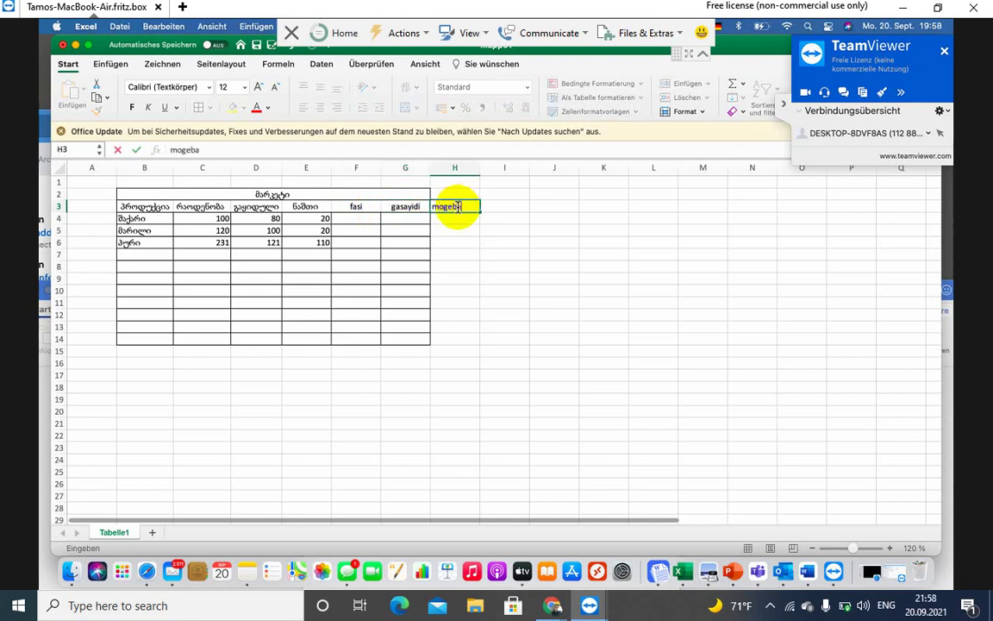
{"action": "left_click", "coordinate": [356, 216]}
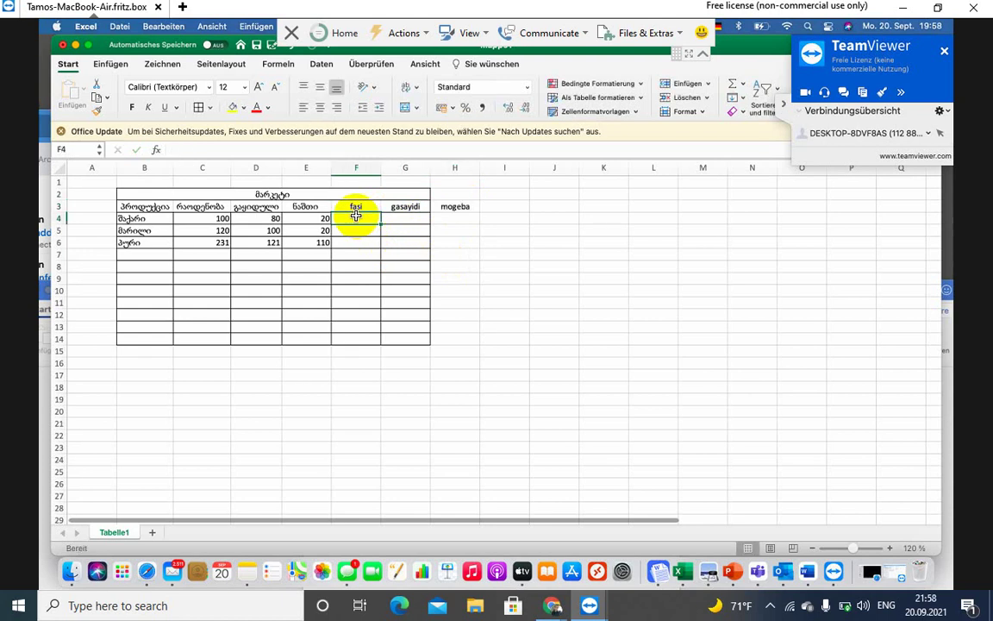
Enter the fasi values 4, 1 and 2 in F4:F6.
{"action": "type", "text": "4"}
{"action": "key", "text": "Return"}
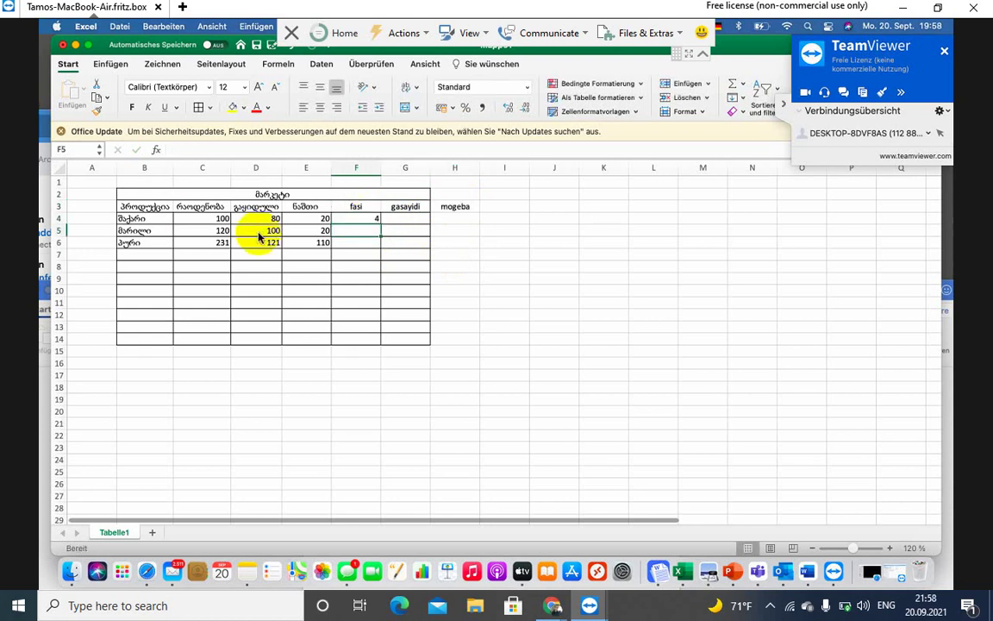
{"action": "type", "text": "1"}
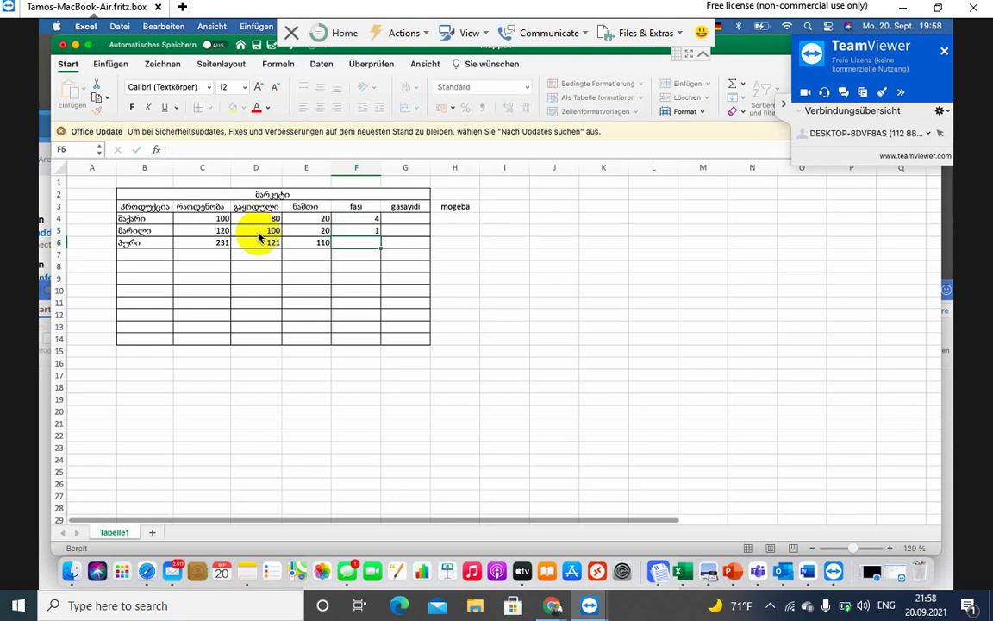
{"action": "key", "text": "Return"}
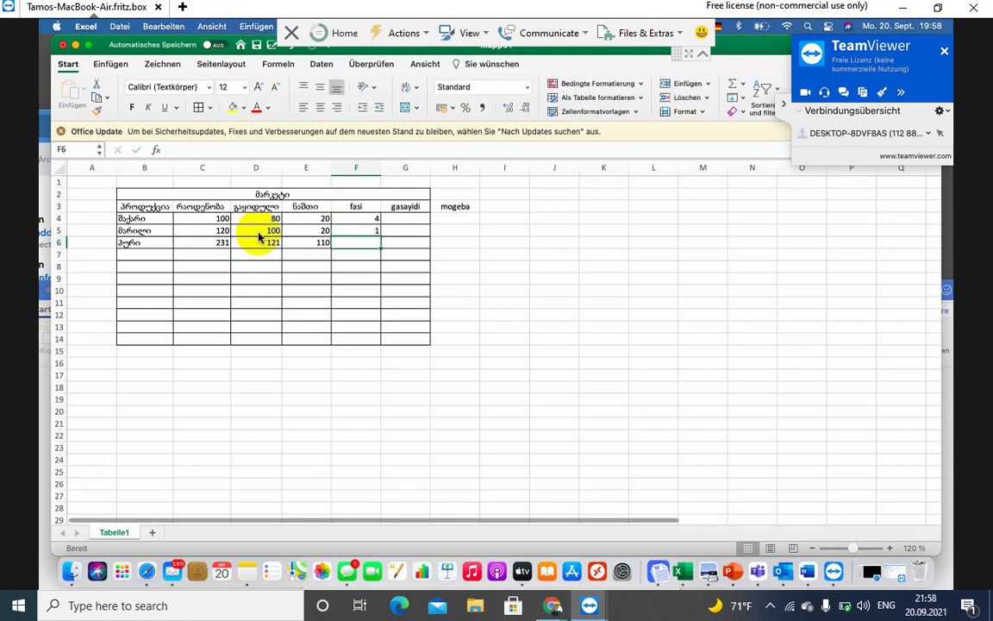
{"action": "type", "text": "2"}
{"action": "key", "text": "Return"}
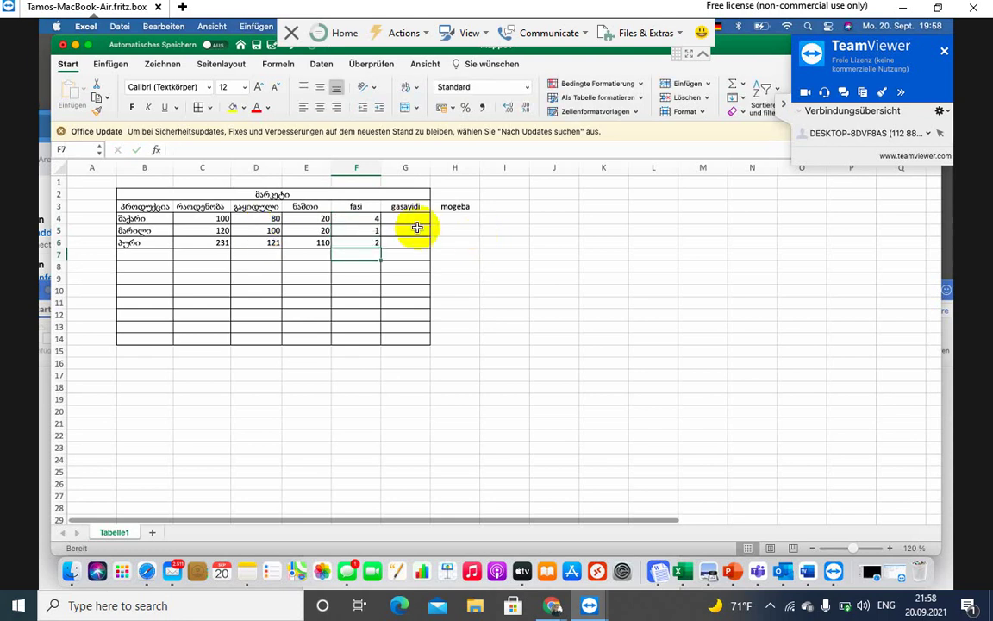
Enter the gasayidi values 6, 2 and 4 in G4:G6.
{"action": "left_click", "coordinate": [410, 218]}
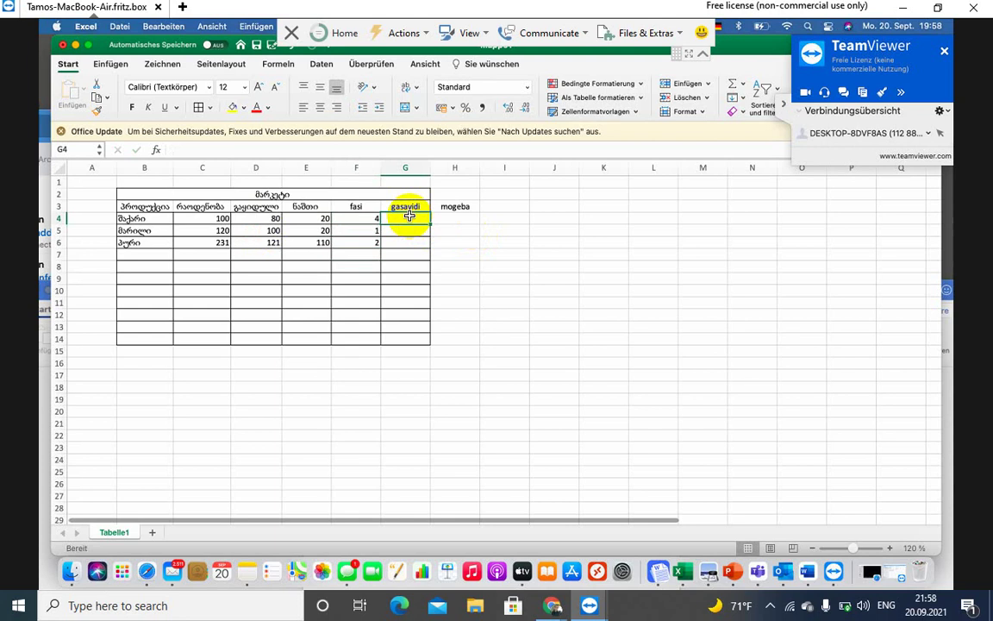
{"action": "type", "text": "6"}
{"action": "key", "text": "Return"}
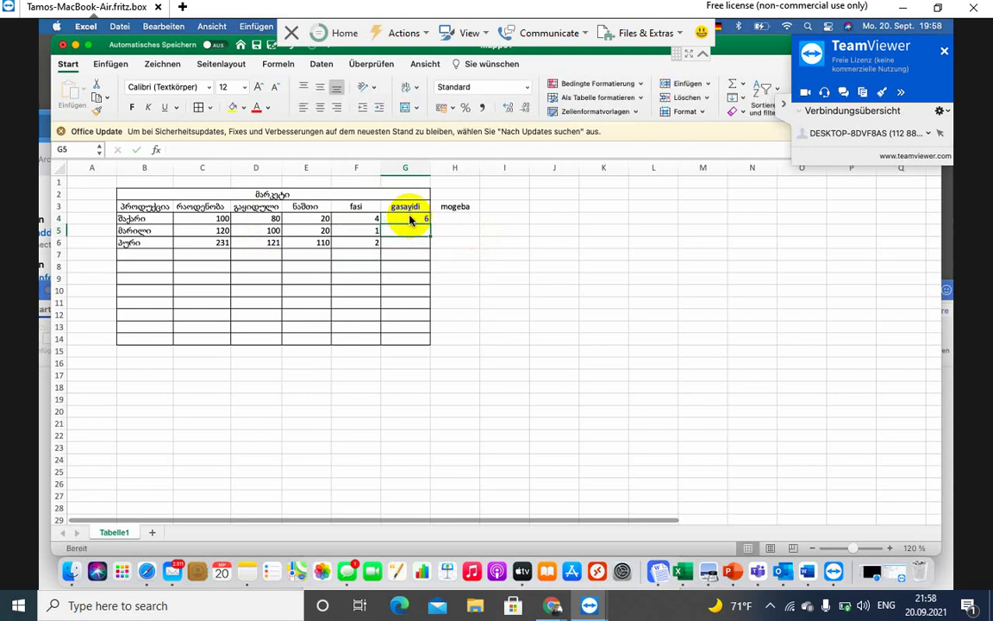
{"action": "type", "text": "2"}
{"action": "key", "text": "Return"}
{"action": "type", "text": "4"}
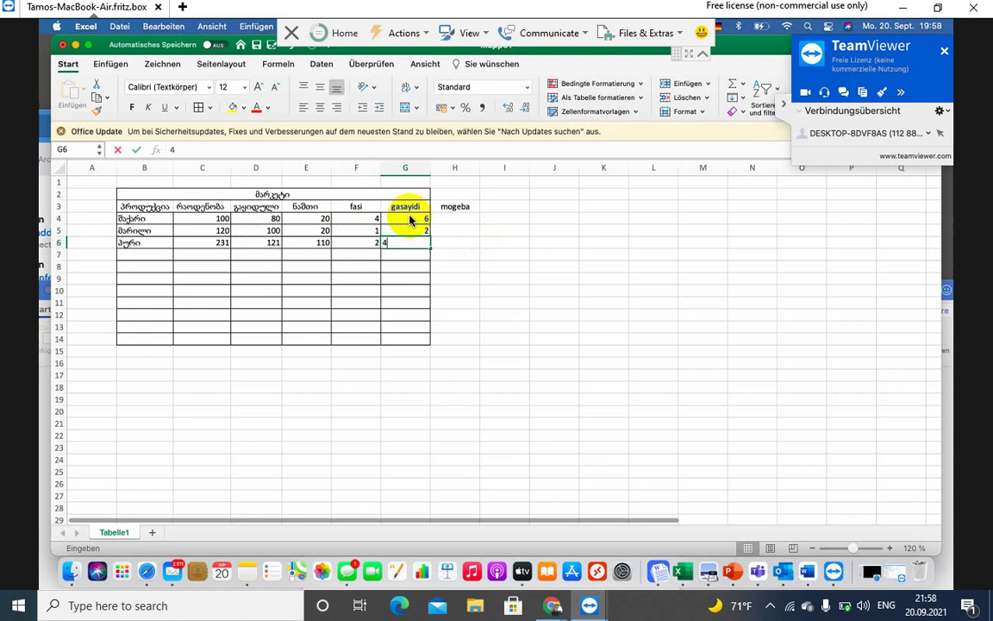
{"action": "key", "text": "Return"}
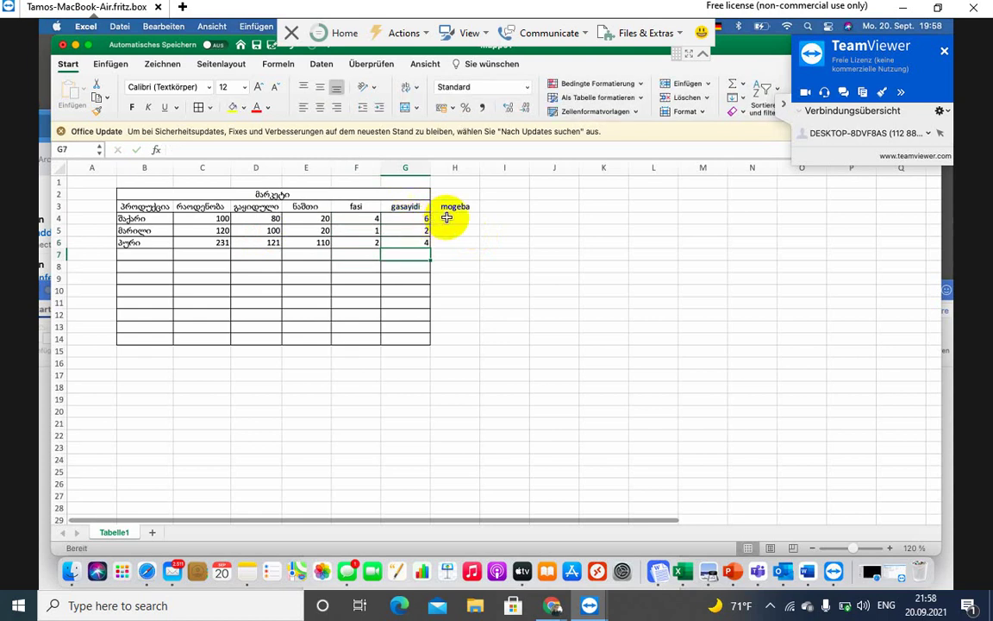
Enter 2 in cell H4 under the mogeba heading.
{"action": "left_click", "coordinate": [447, 218]}
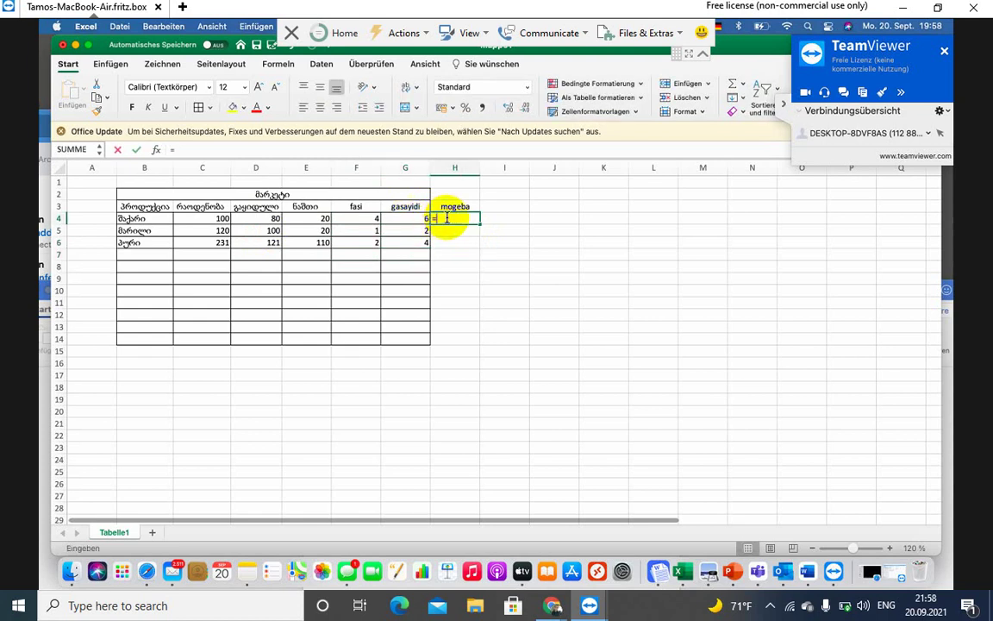
{"action": "type", "text": "="}
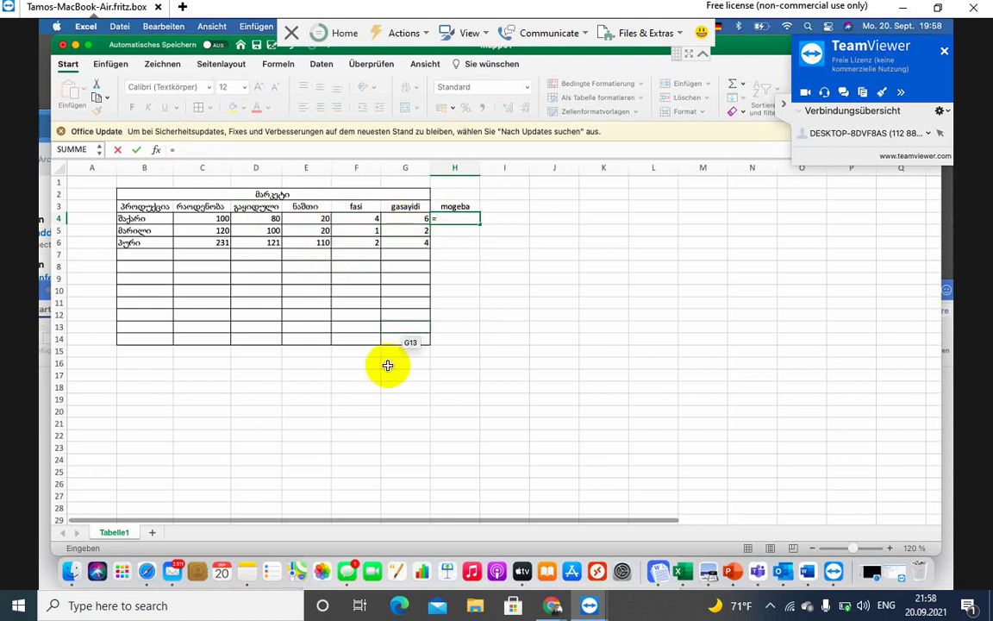
{"action": "type", "text": "2"}
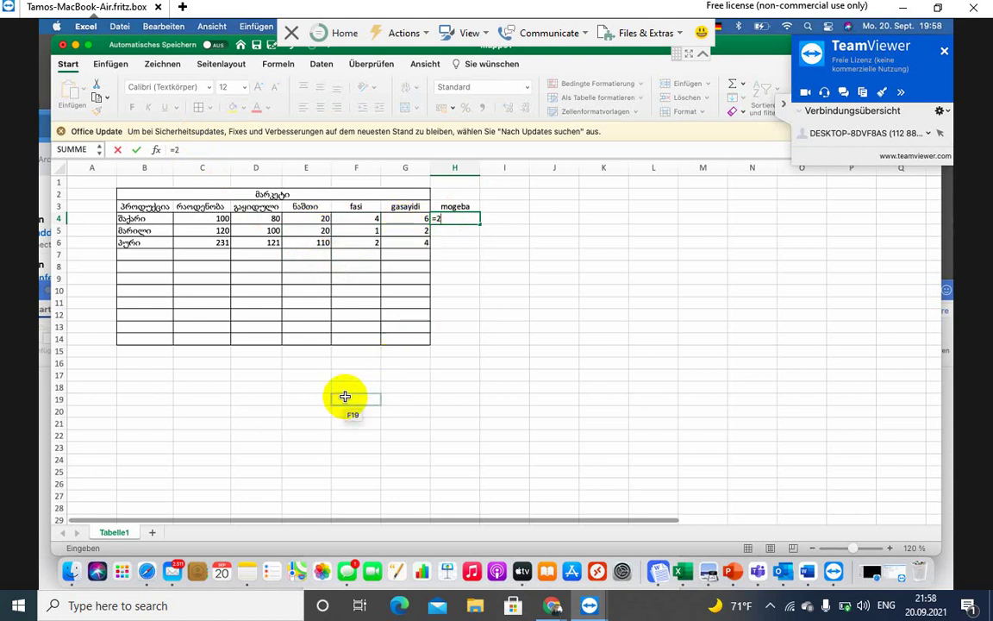
{"action": "key", "text": "BackSpace"}
{"action": "key", "text": "BackSpace"}
{"action": "type", "text": "2"}
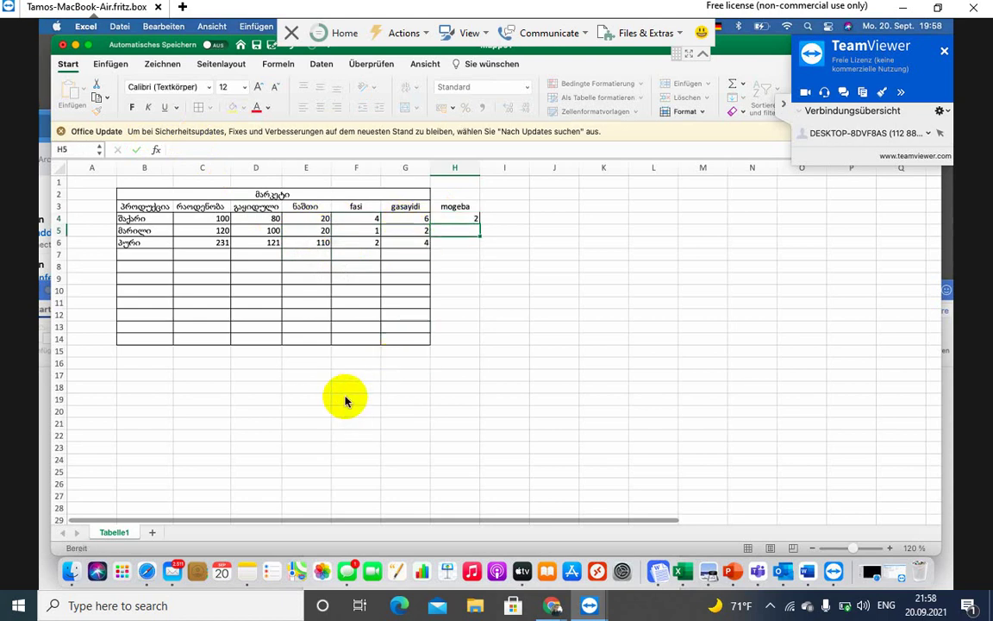
Change G4 from 6 to 8, then begin a formula in H4.
{"action": "left_click", "coordinate": [406, 219]}
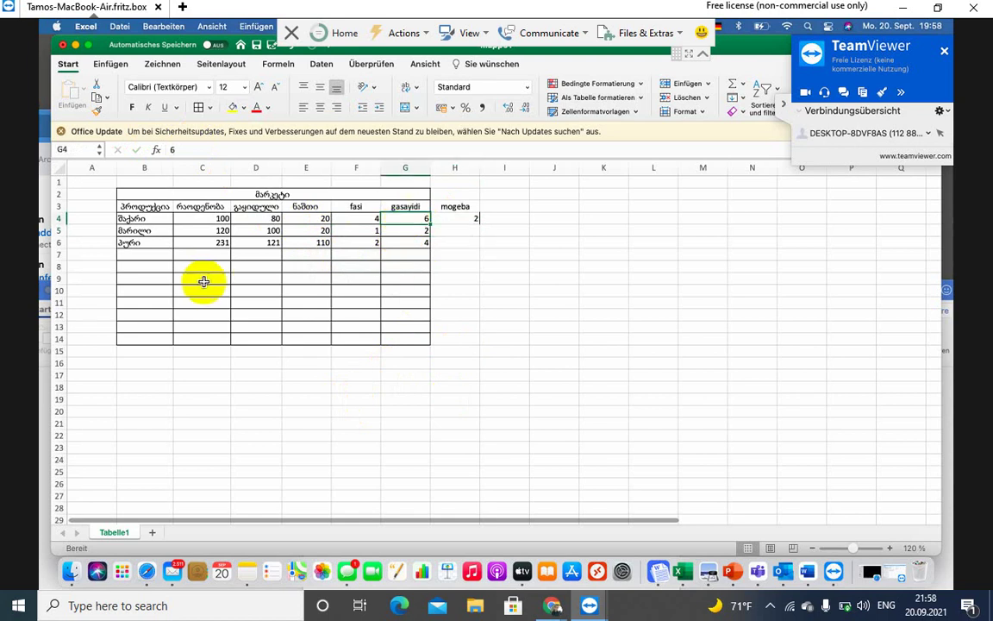
{"action": "type", "text": "8"}
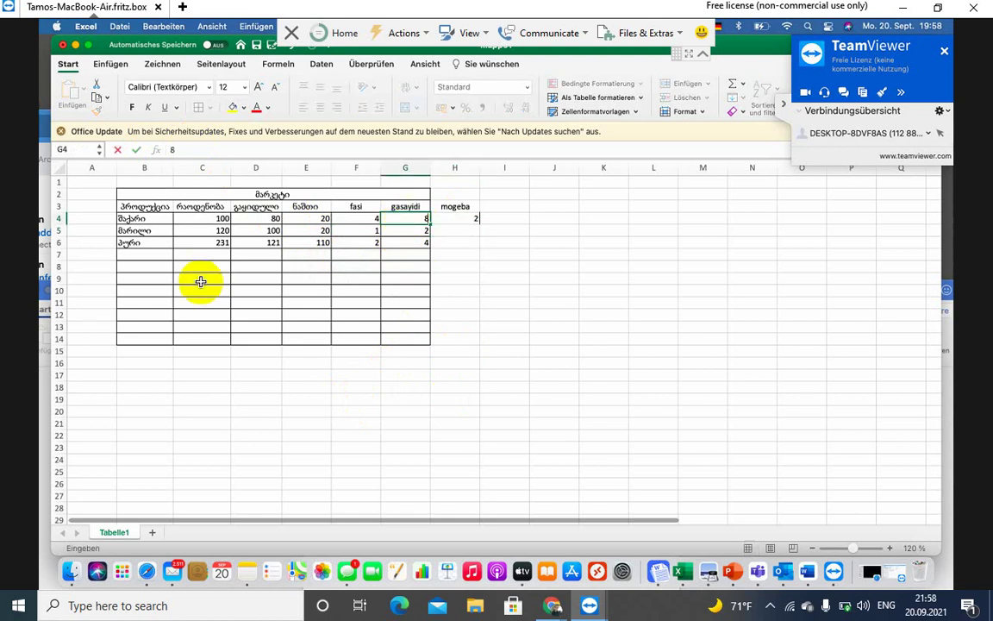
{"action": "key", "text": "Return"}
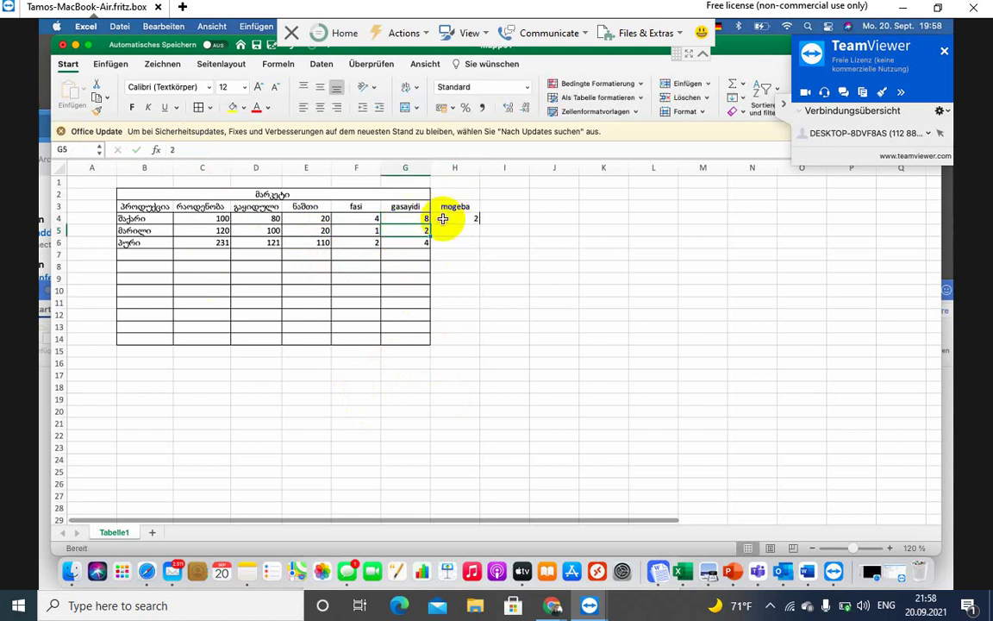
{"action": "left_click", "coordinate": [442, 219]}
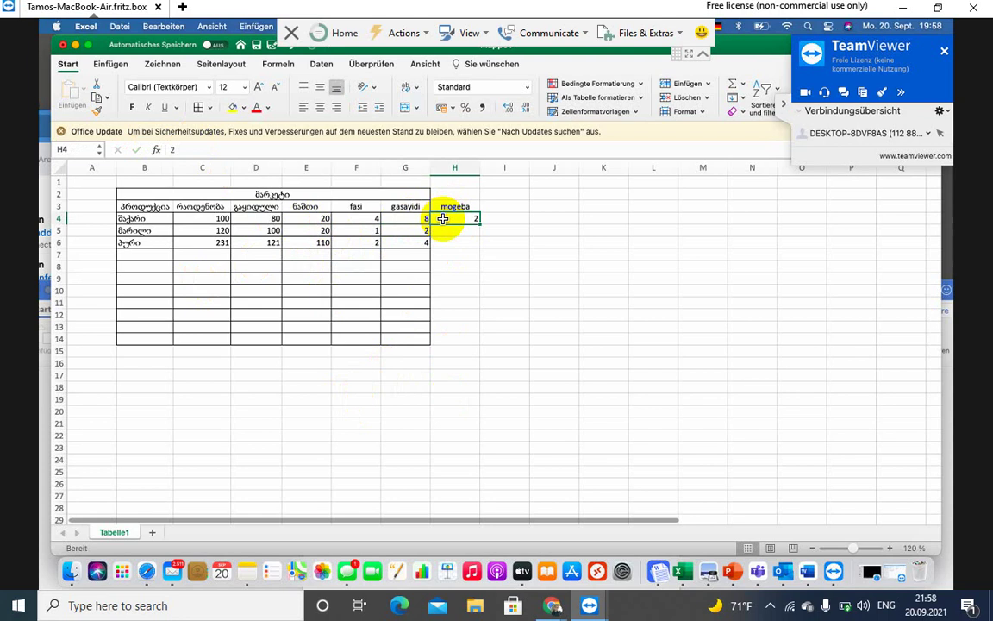
{"action": "type", "text": "="}
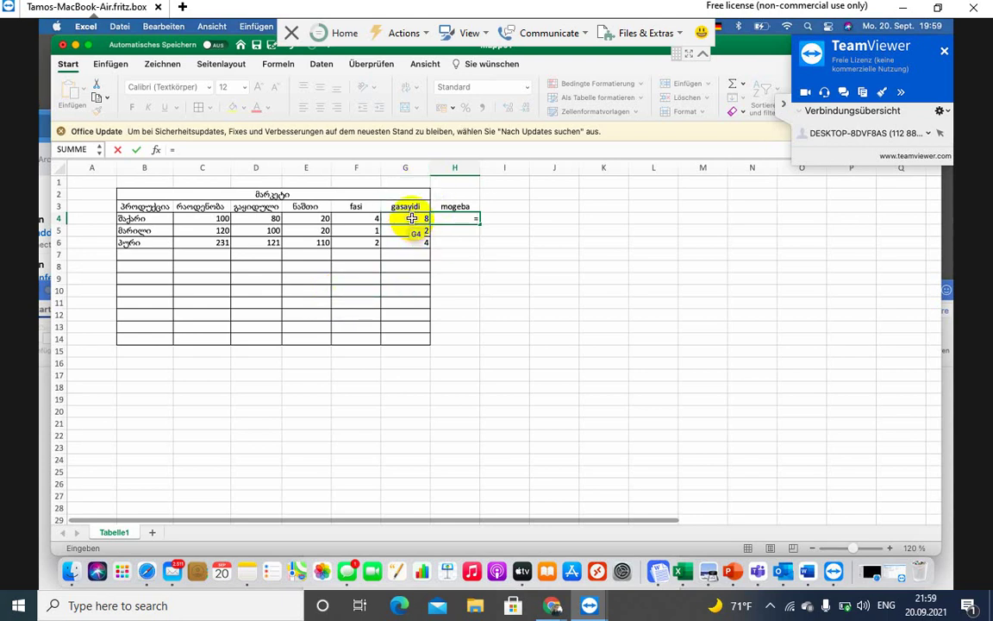
Enter =G4-F4 in H4 and raise G4 to 9 so H4 shows 5.
{"action": "type", "text": "g4"}
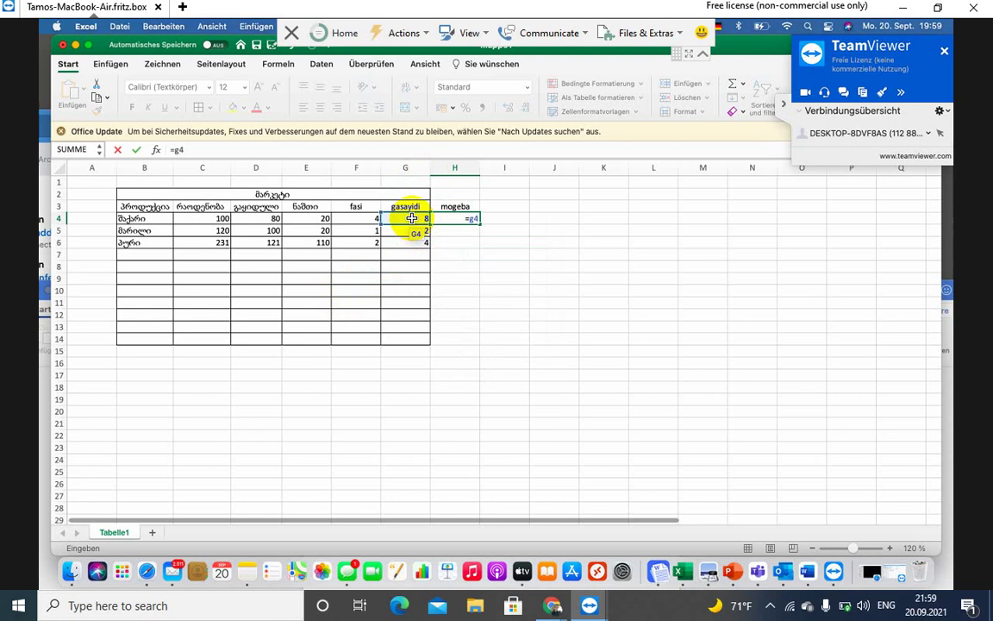
{"action": "type", "text": "-f"}
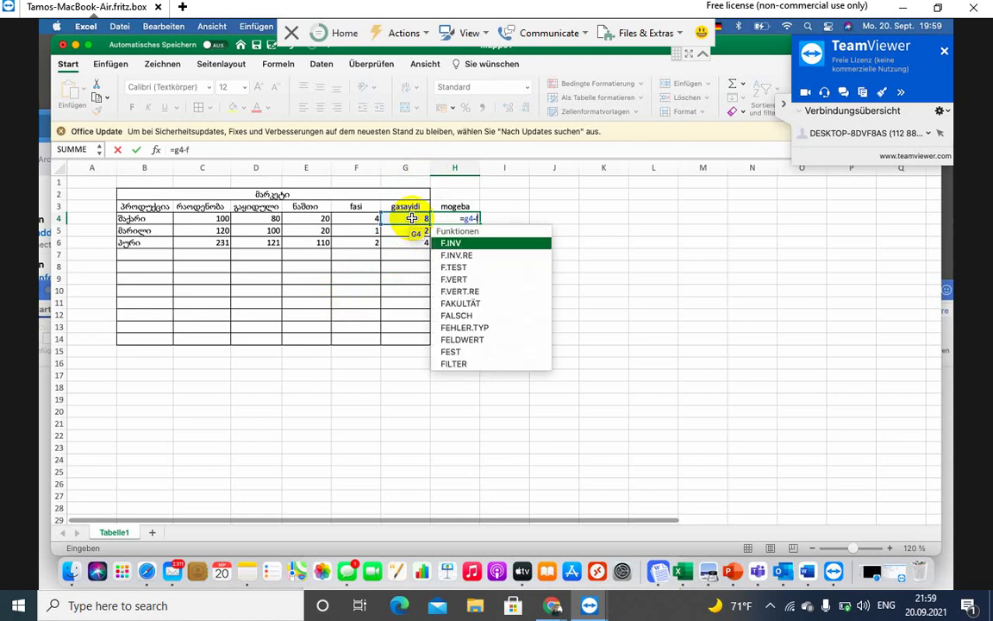
{"action": "type", "text": "4"}
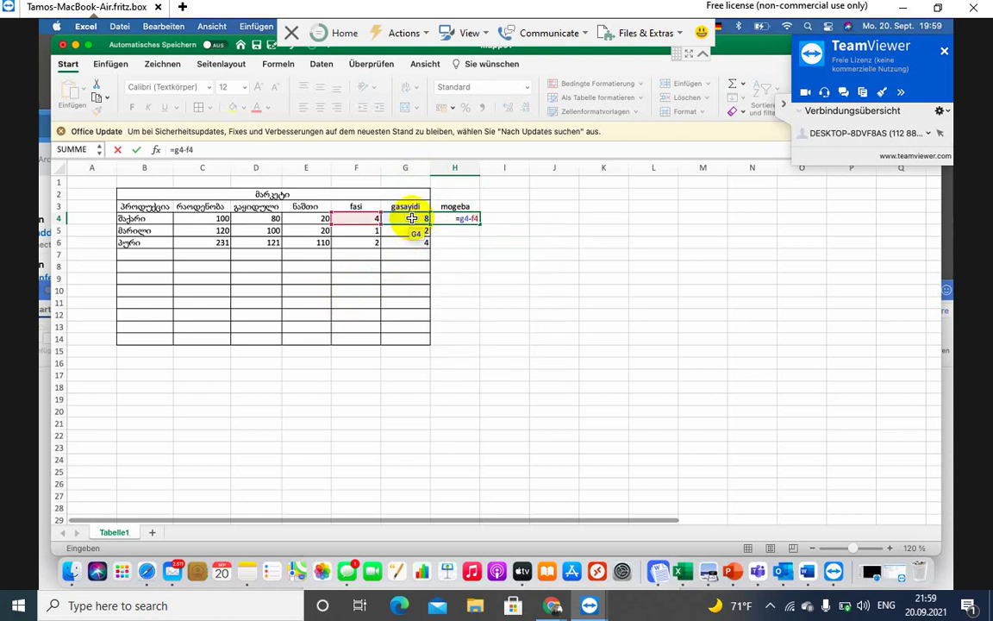
{"action": "key", "text": "Return"}
{"action": "left_click", "coordinate": [416, 218]}
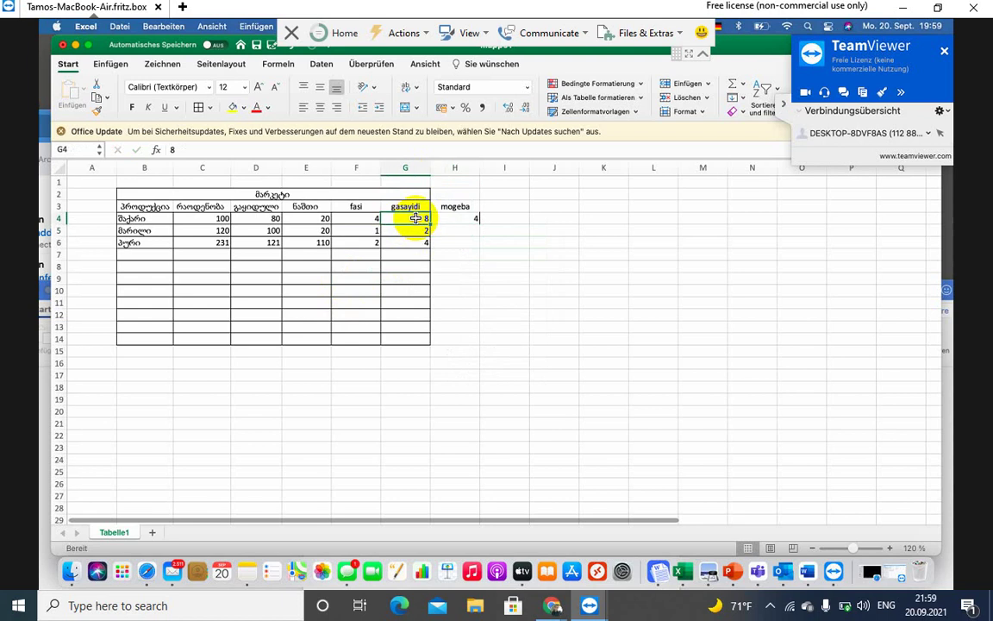
{"action": "type", "text": "9"}
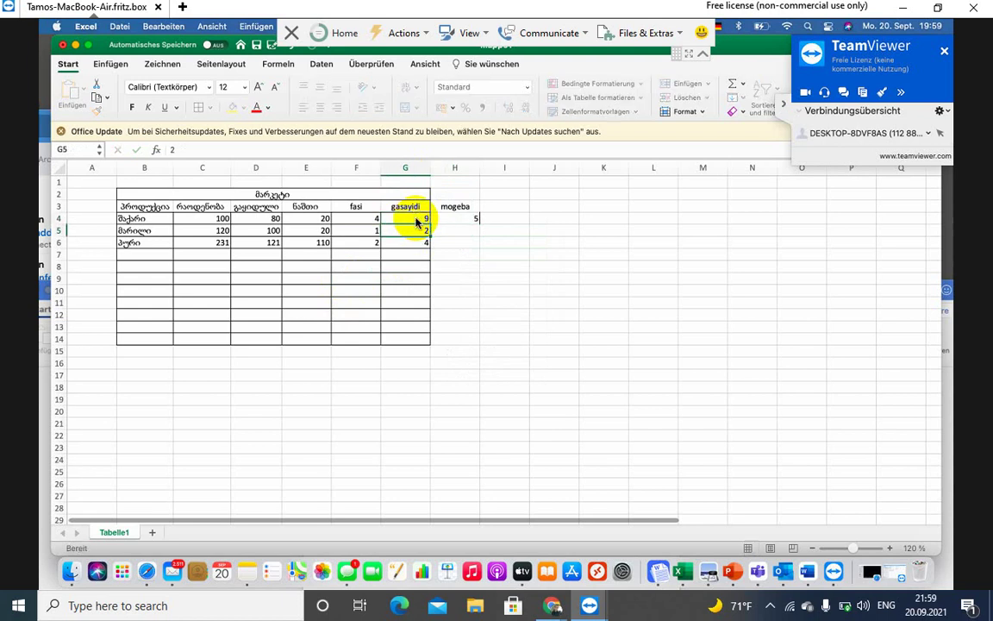
{"action": "key", "text": "Return"}
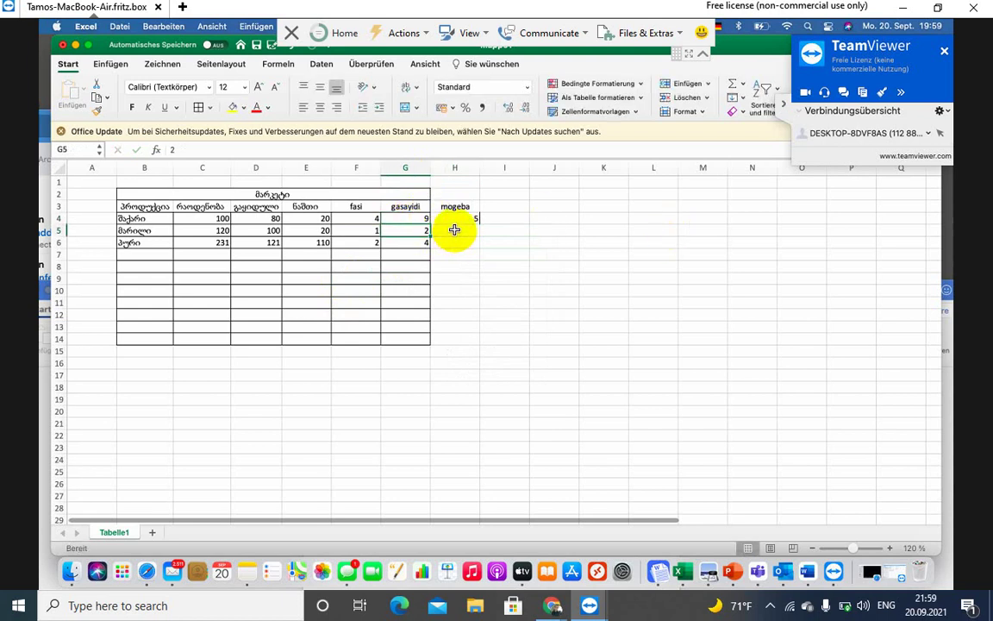
Start a formula in H5, then clear the unfinished entry.
{"action": "left_click", "coordinate": [453, 231]}
{"action": "type", "text": "="}
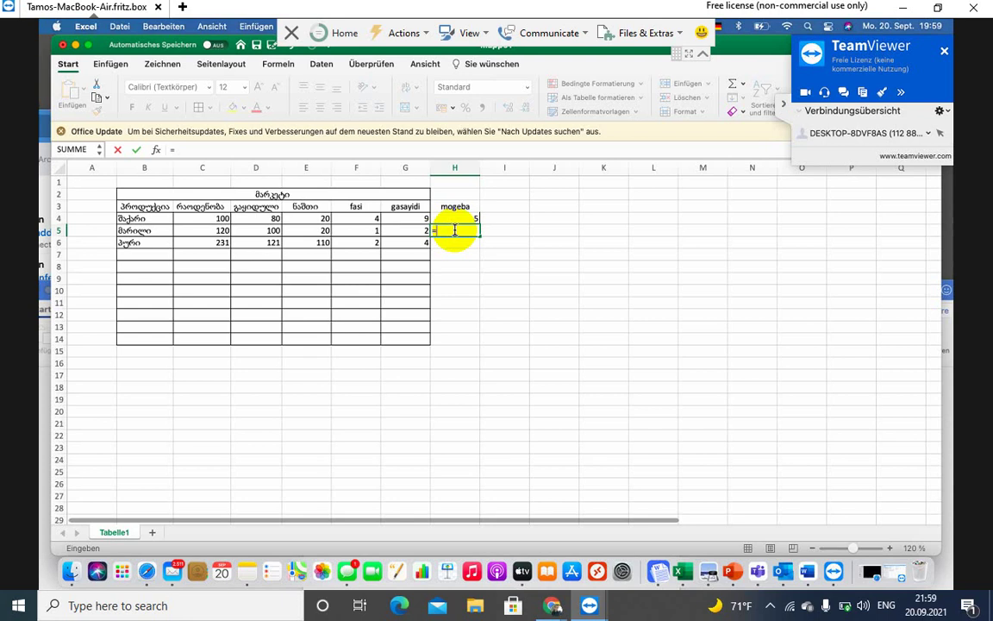
{"action": "type", "text": "g"}
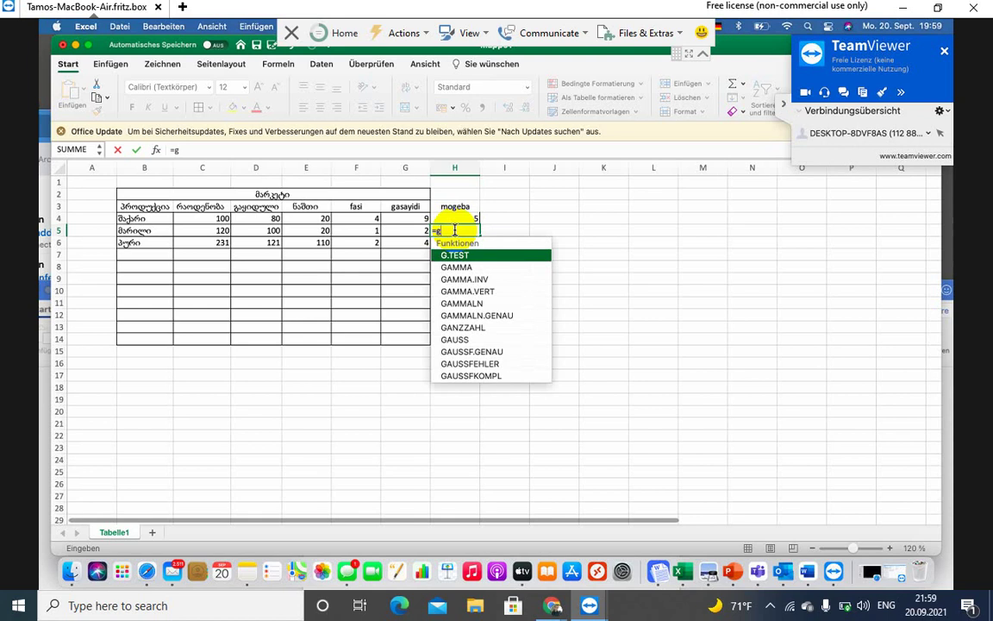
{"action": "key", "text": "BackSpace"}
{"action": "key", "text": "BackSpace"}
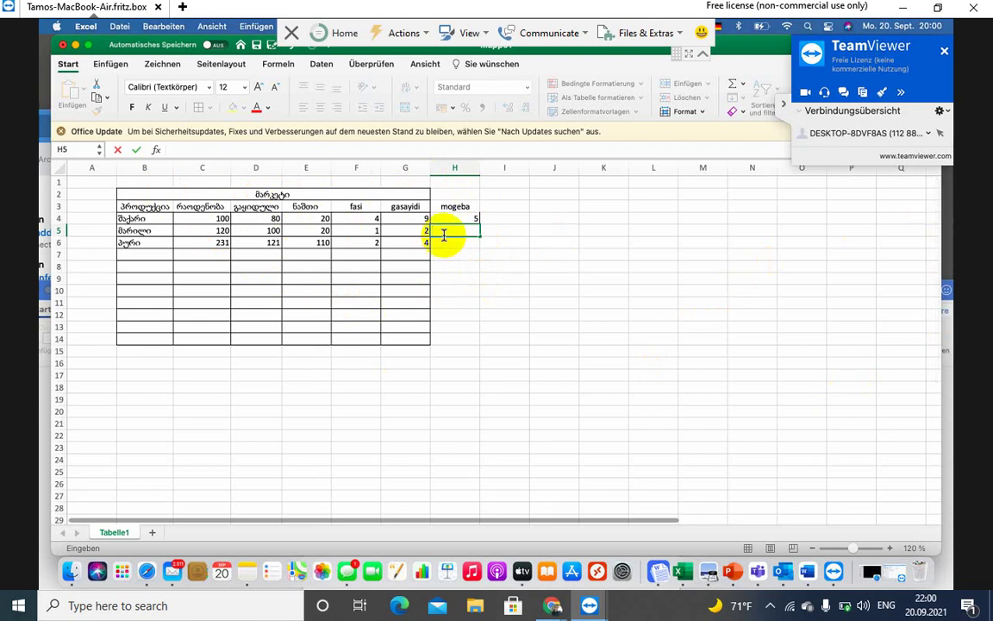
Enter =G5-F5 in H5 and =G6-F6 in H6, giving 1 and 2.
{"action": "type", "text": "="}
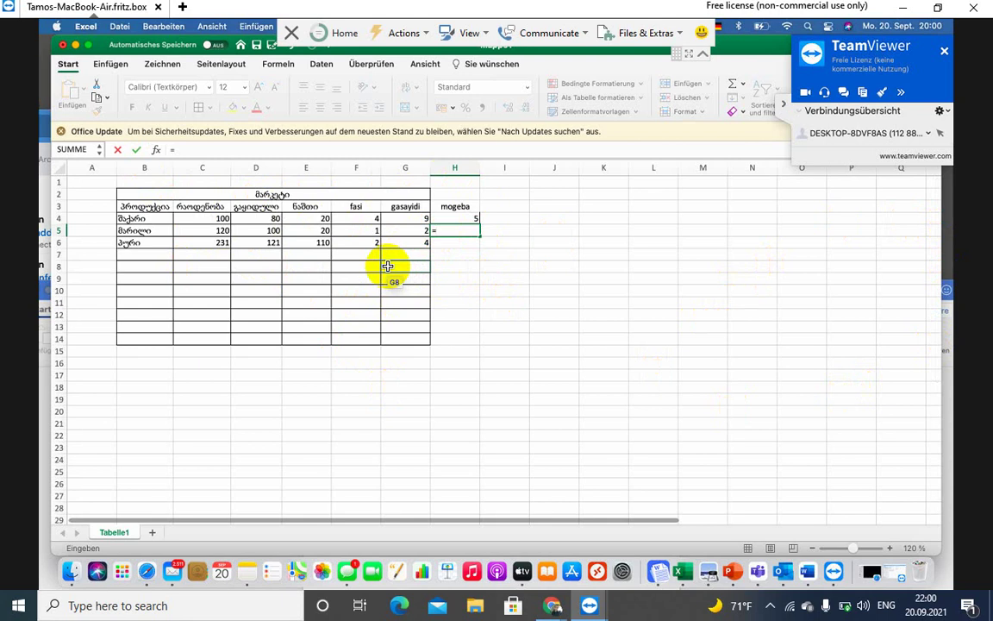
{"action": "type", "text": "g5"}
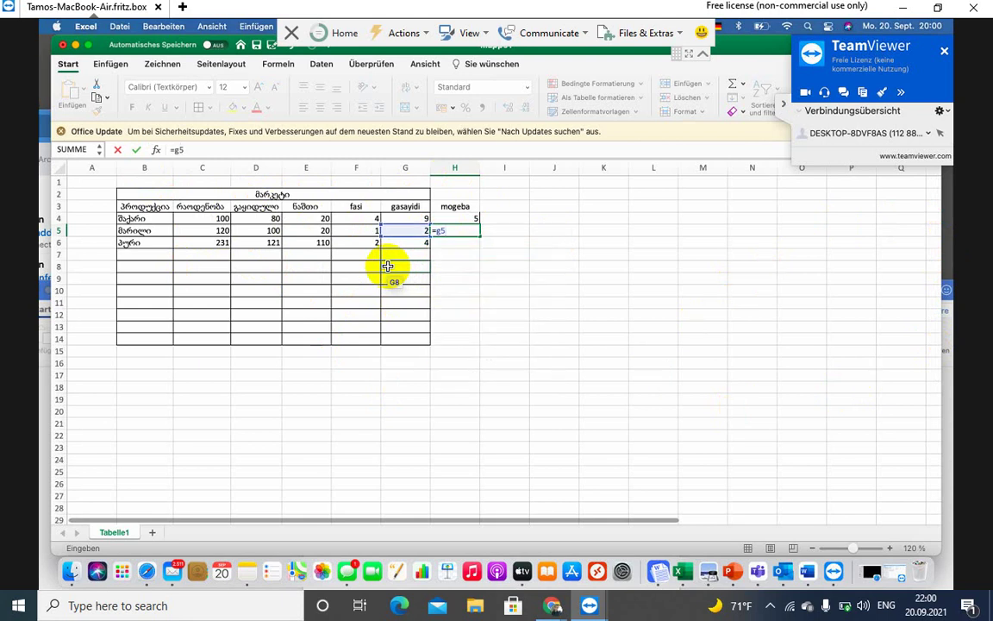
{"action": "type", "text": "-f"}
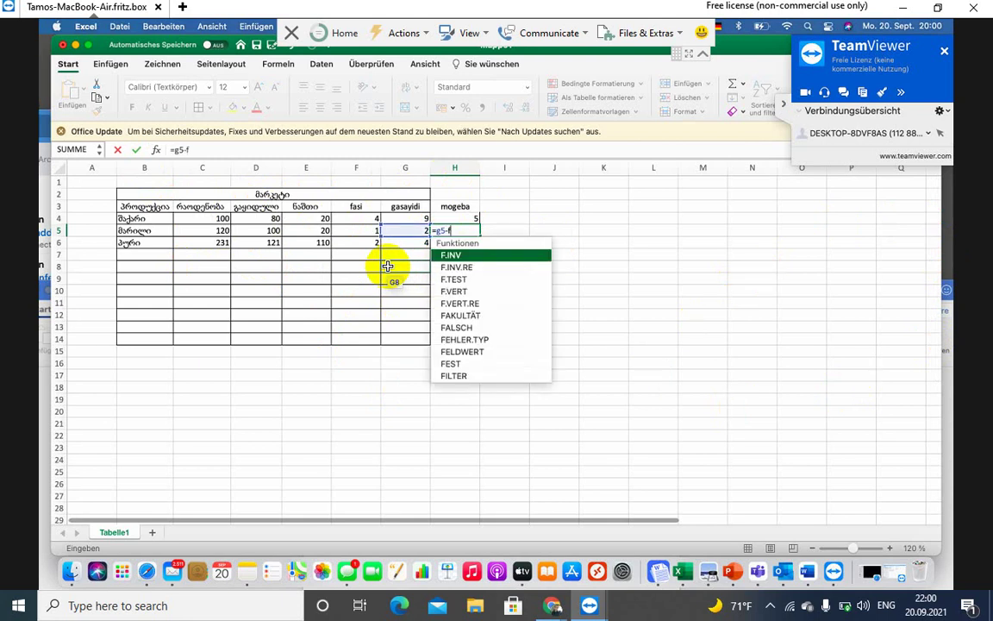
{"action": "type", "text": "5"}
{"action": "key", "text": "Return"}
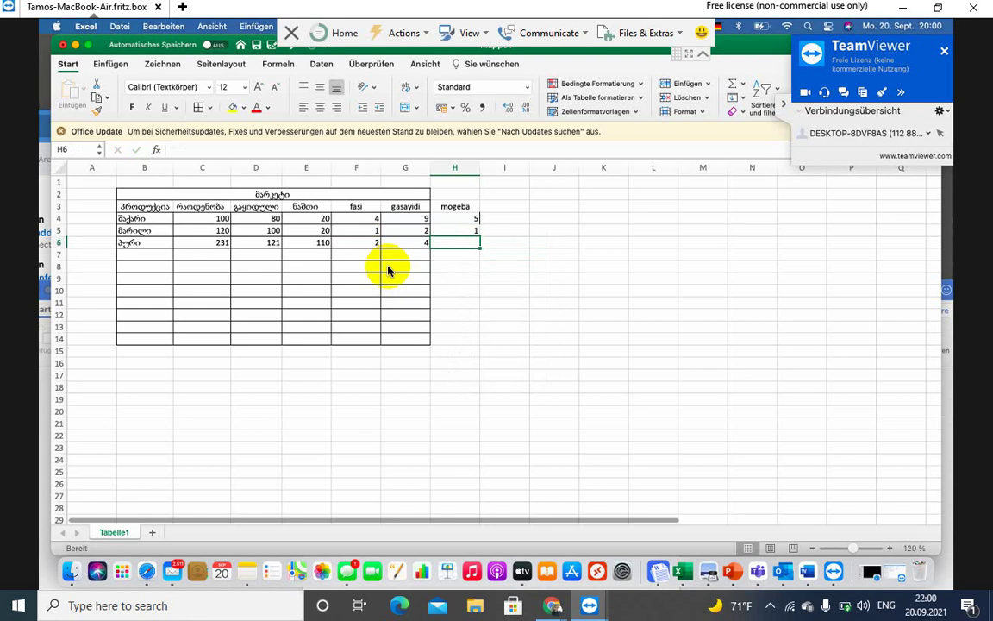
{"action": "type", "text": "="}
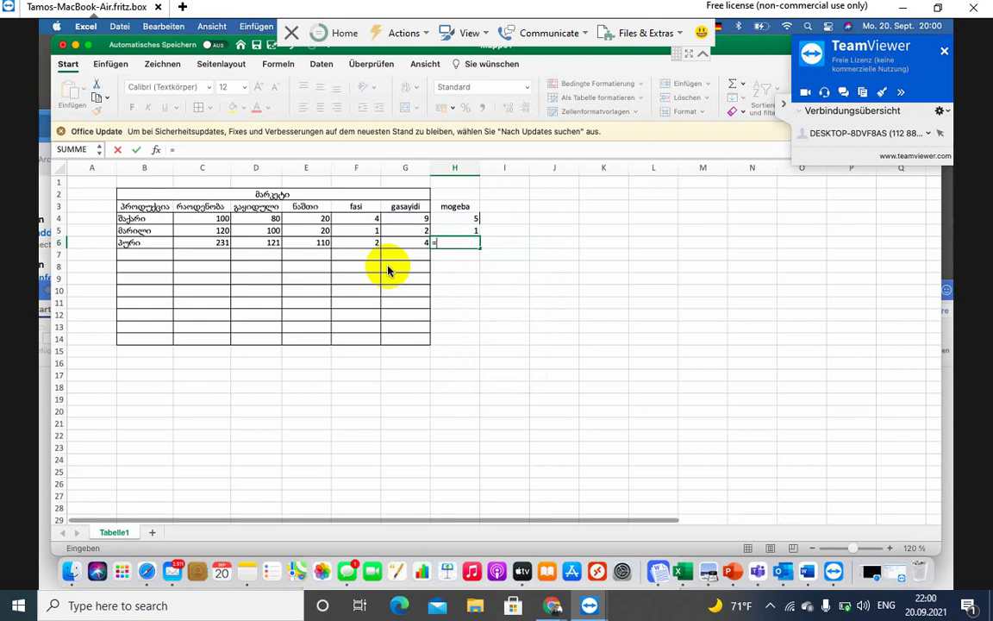
{"action": "type", "text": "g"}
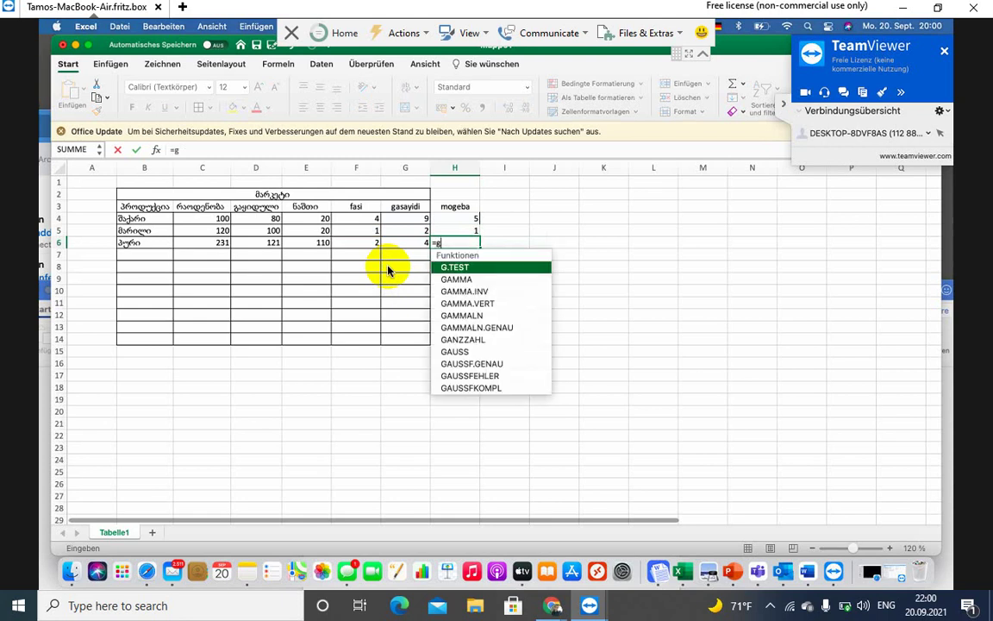
{"action": "type", "text": "6-"}
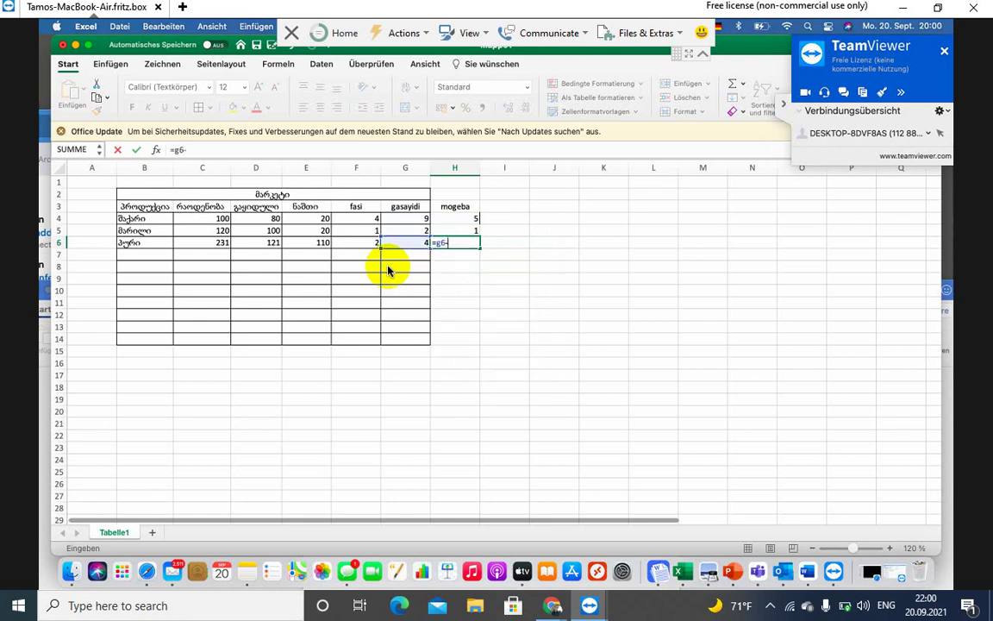
{"action": "type", "text": "f"}
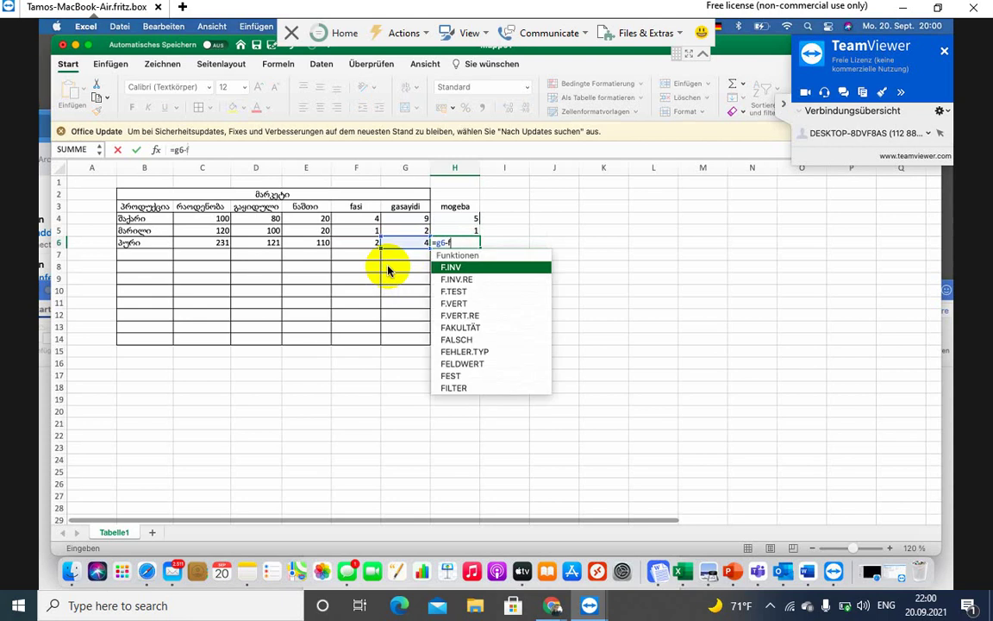
{"action": "type", "text": "6"}
{"action": "key", "text": "Return"}
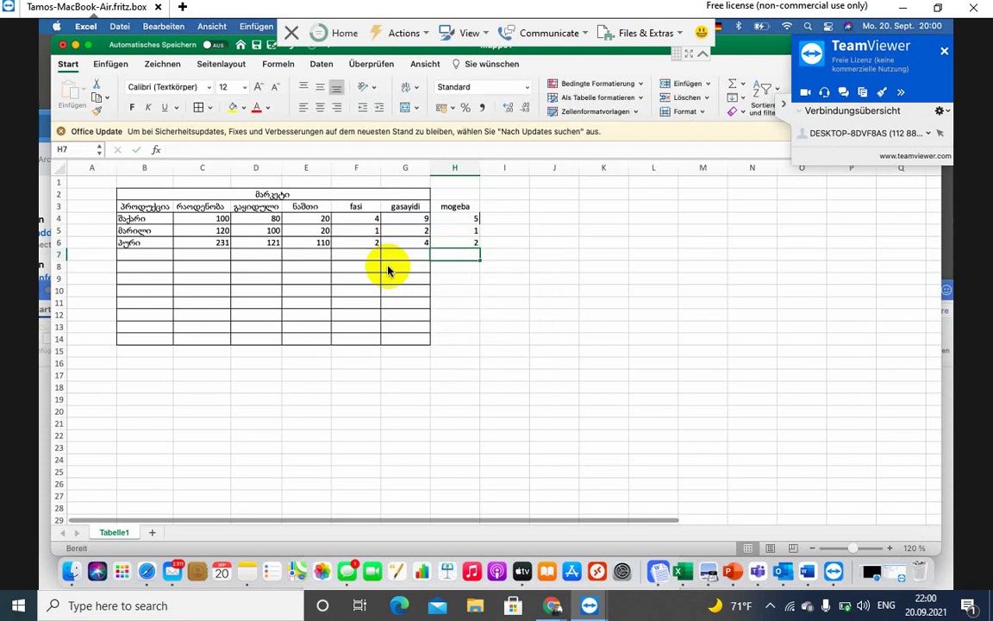
Apply All Borders (Alle Rahmenlinien) to the range H2:H14.
{"action": "left_click", "coordinate": [449, 206]}
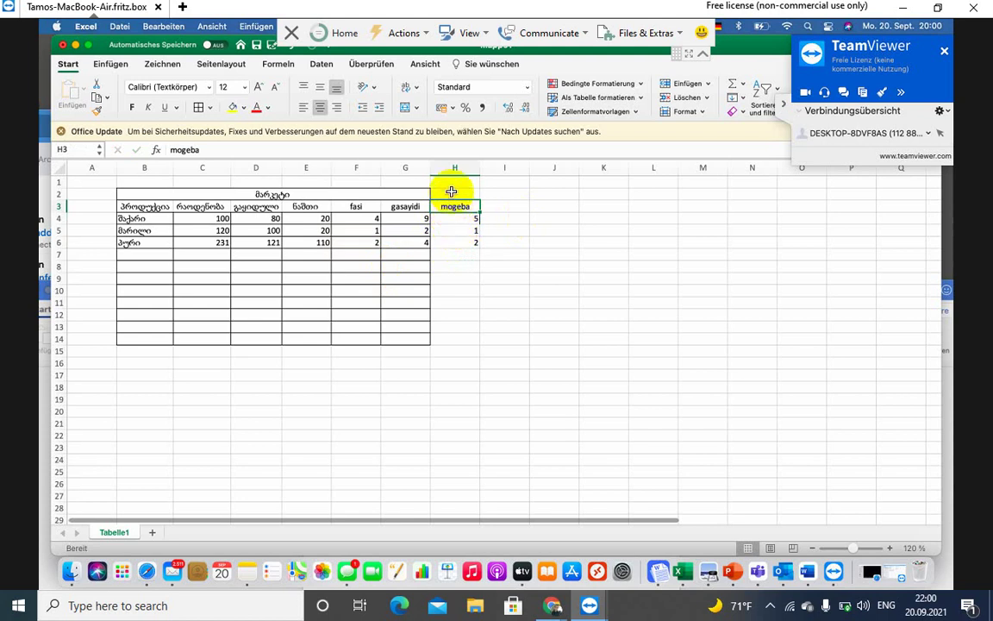
{"action": "left_click", "coordinate": [454, 266]}
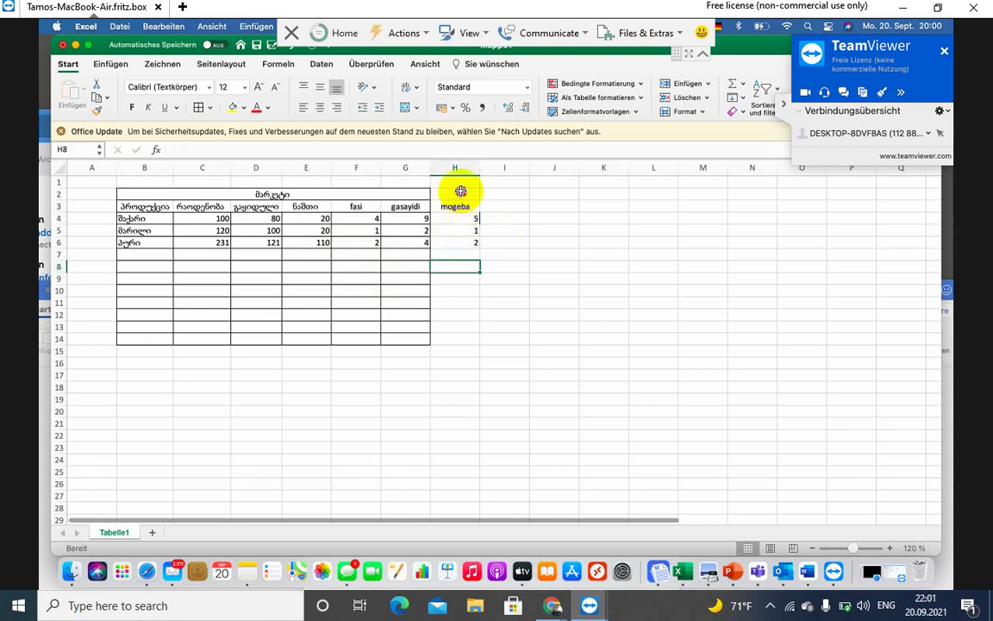
{"action": "left_click_drag", "start_coordinate": [457, 193], "coordinate": [447, 343]}
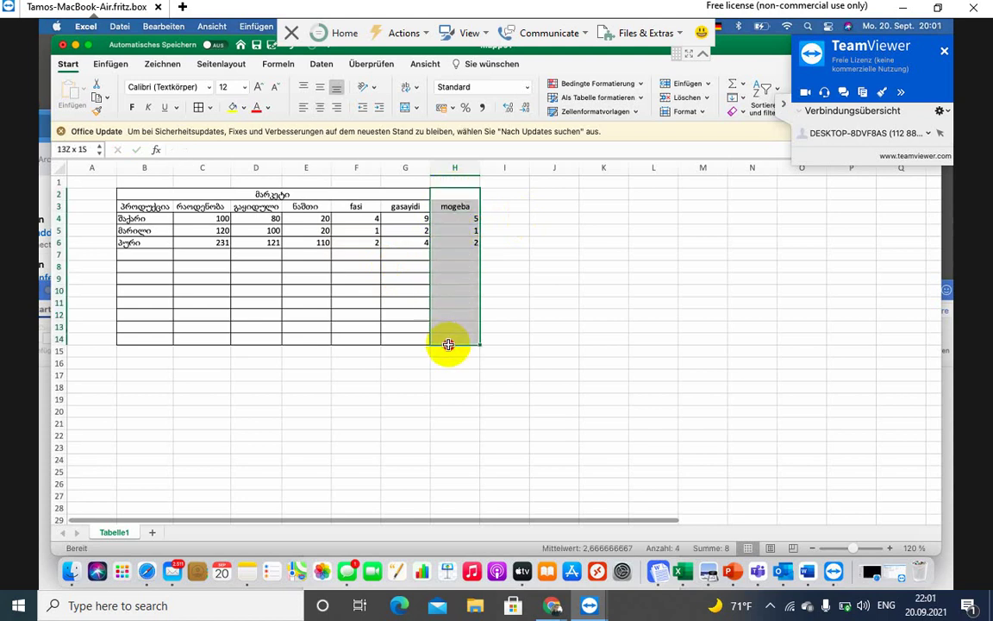
{"action": "left_click", "coordinate": [208, 107]}
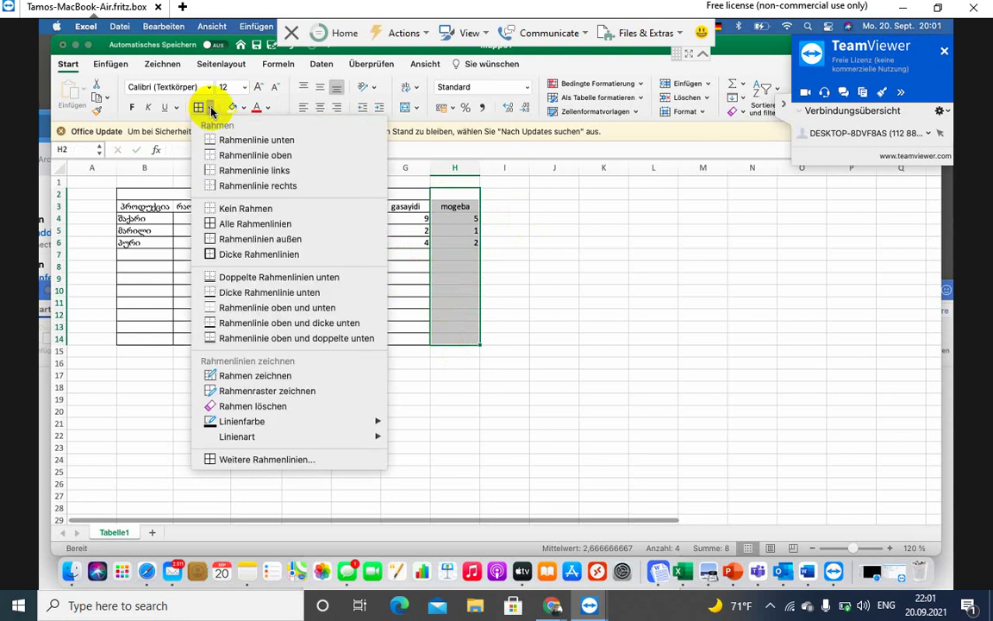
{"action": "left_click", "coordinate": [242, 227]}
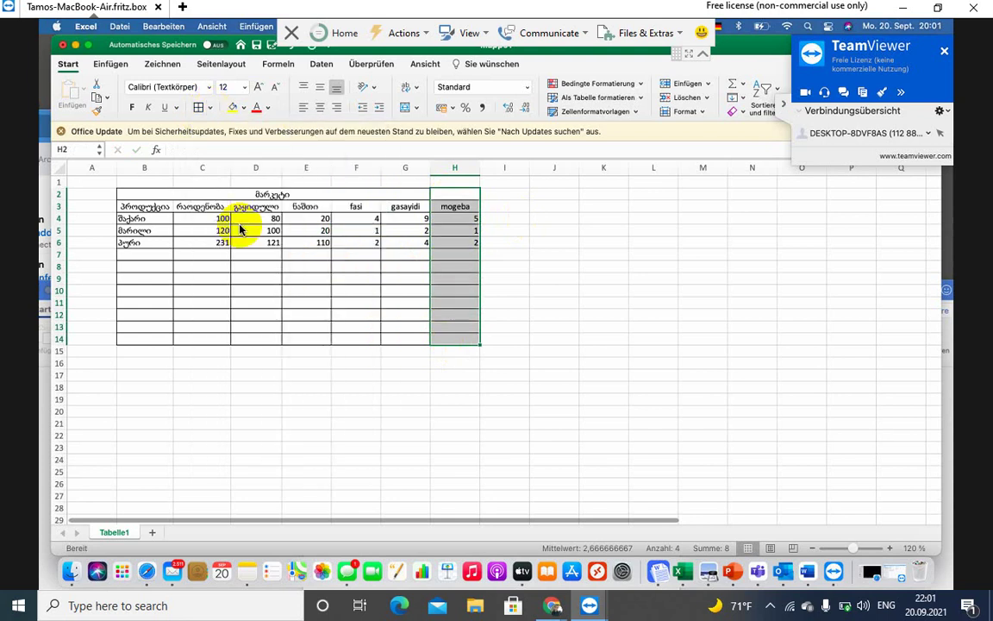
{"action": "left_click", "coordinate": [512, 196]}
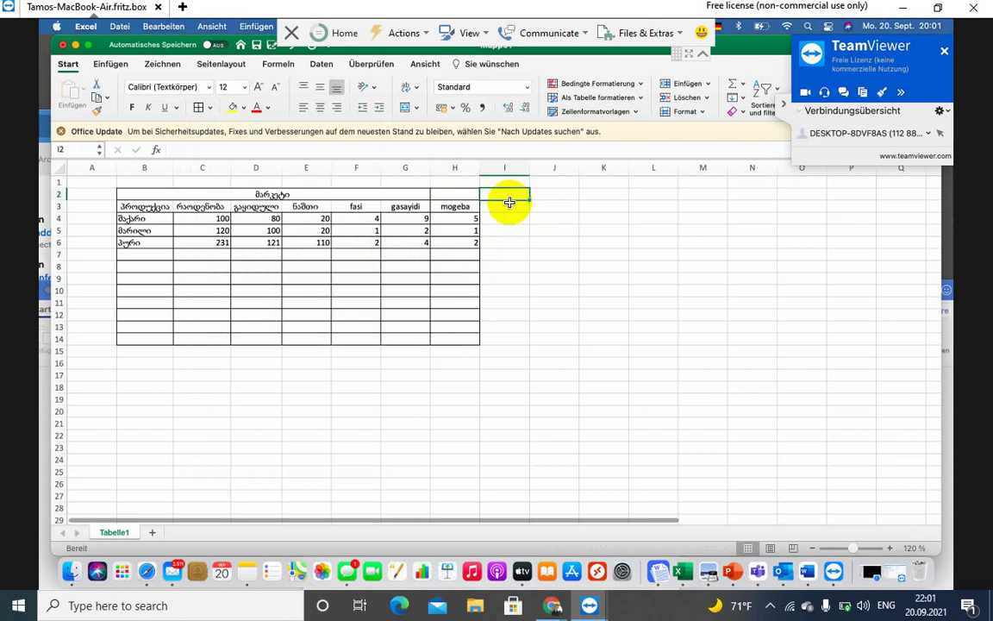
Add the header mogebasul in cell I3.
{"action": "double_click", "coordinate": [495, 209]}
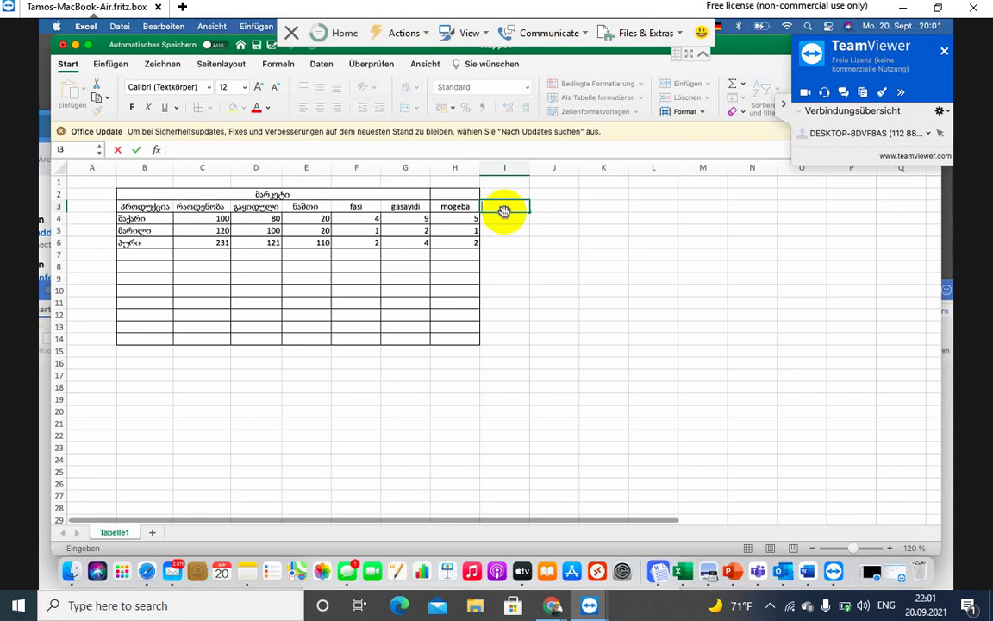
{"action": "type", "text": "mogeba"}
{"action": "type", "text": "sul"}
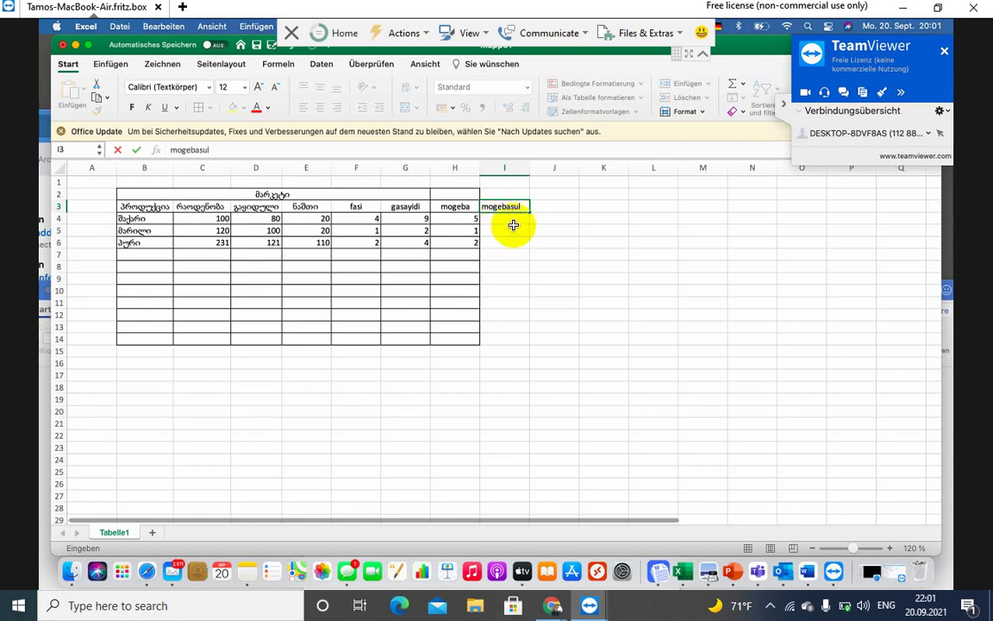
{"action": "left_click", "coordinate": [449, 220]}
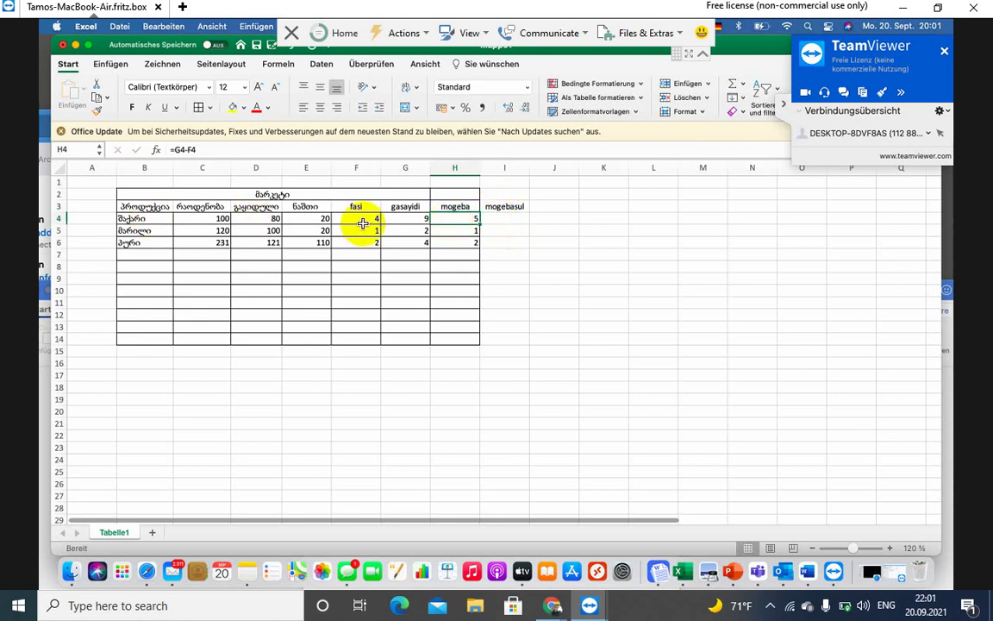
Enter the formula =H4*D4 in I4.
{"action": "left_click", "coordinate": [258, 218]}
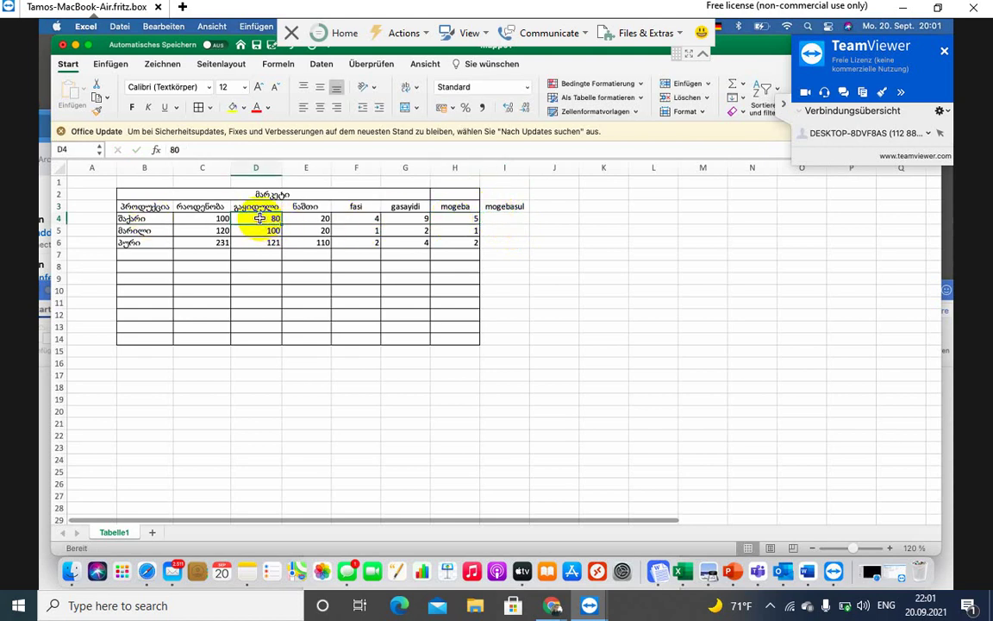
{"action": "left_click", "coordinate": [500, 218]}
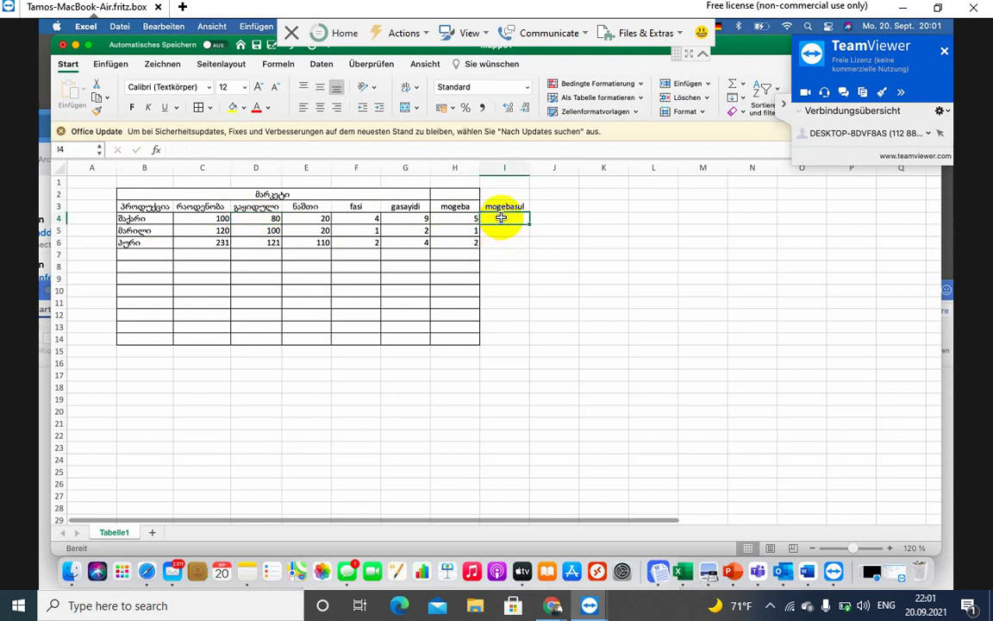
{"action": "type", "text": "="}
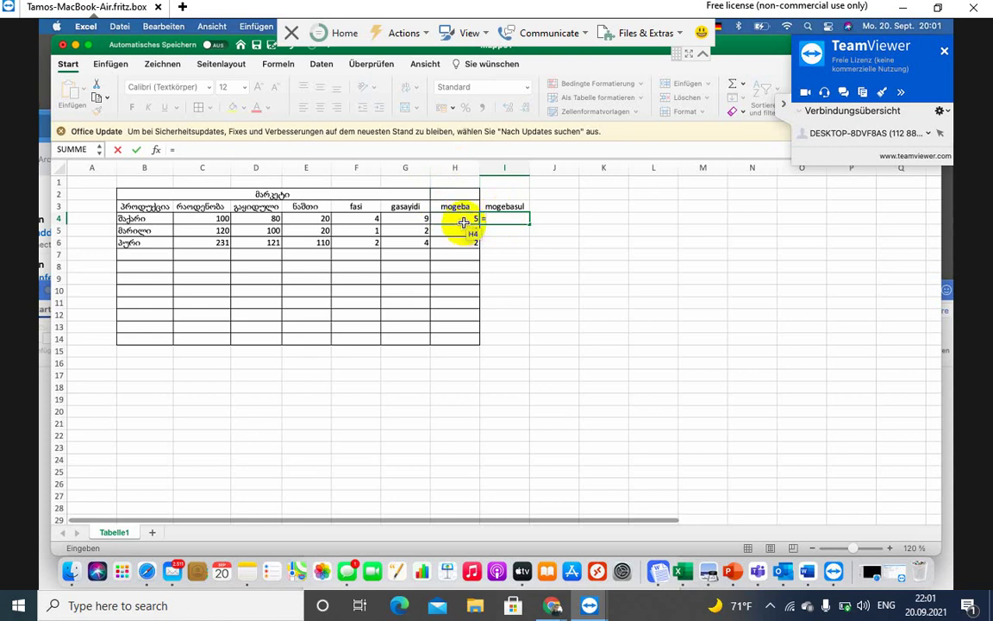
{"action": "type", "text": "h5"}
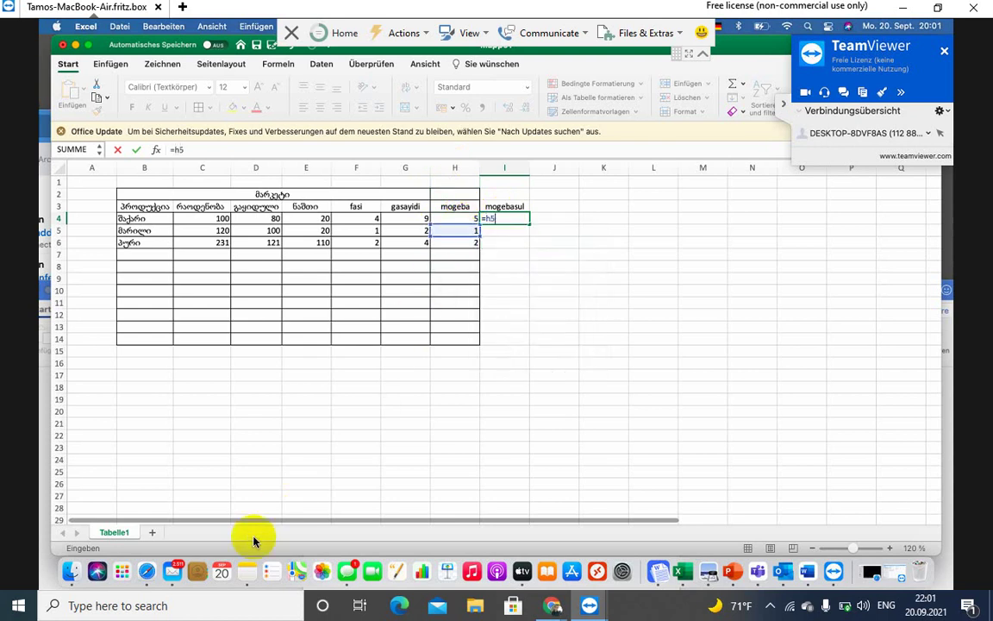
{"action": "type", "text": "*"}
{"action": "key", "text": "BackSpace"}
{"action": "key", "text": "BackSpace"}
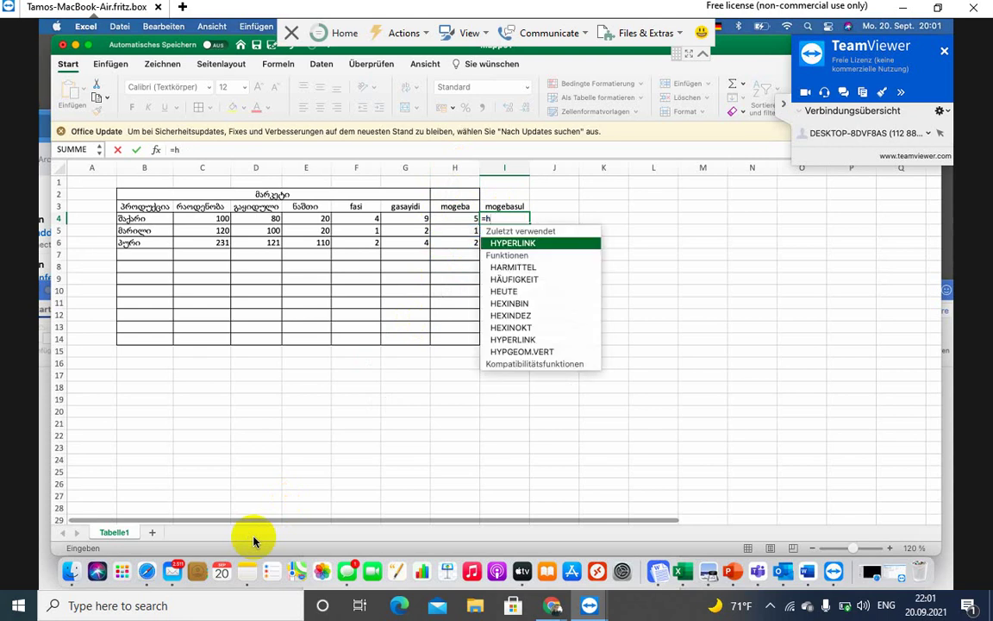
{"action": "type", "text": "4"}
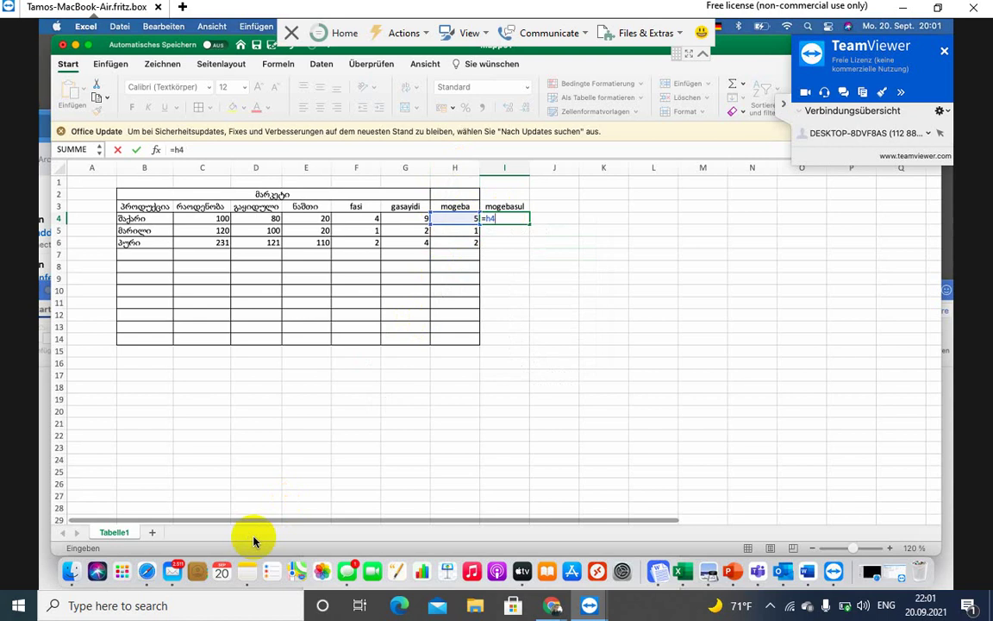
{"action": "type", "text": "*d4"}
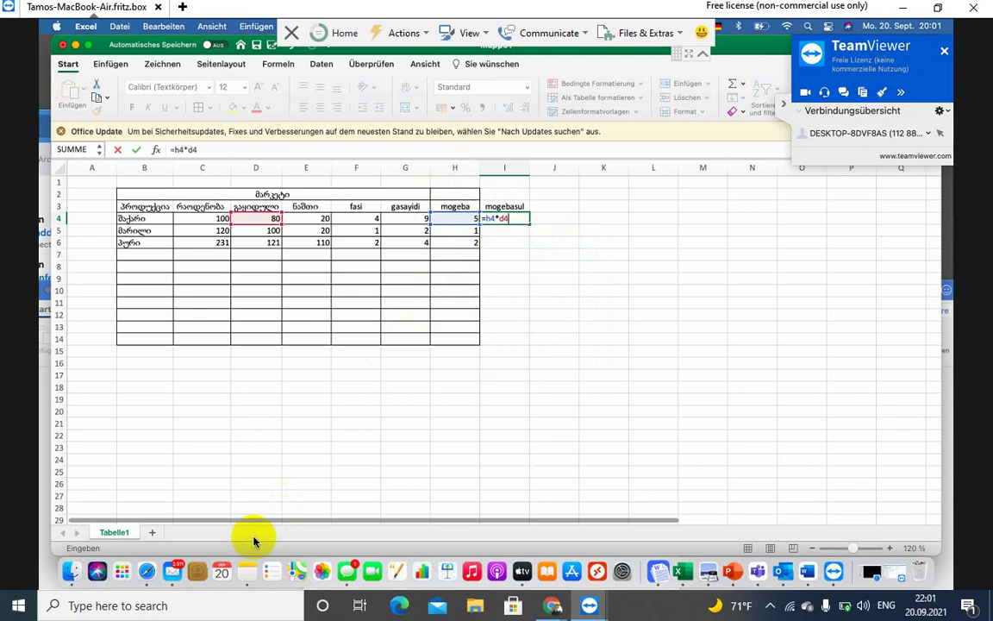
{"action": "key", "text": "Return"}
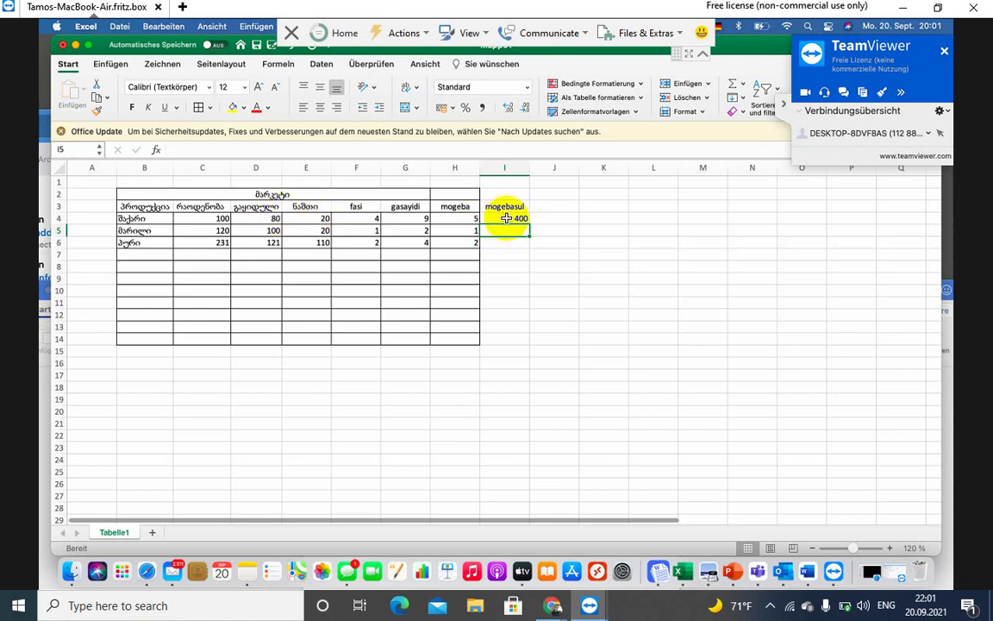
Try referencing C4 in I4's formula, then revert it to =H4*D4, showing 400.
{"action": "double_click", "coordinate": [506, 218]}
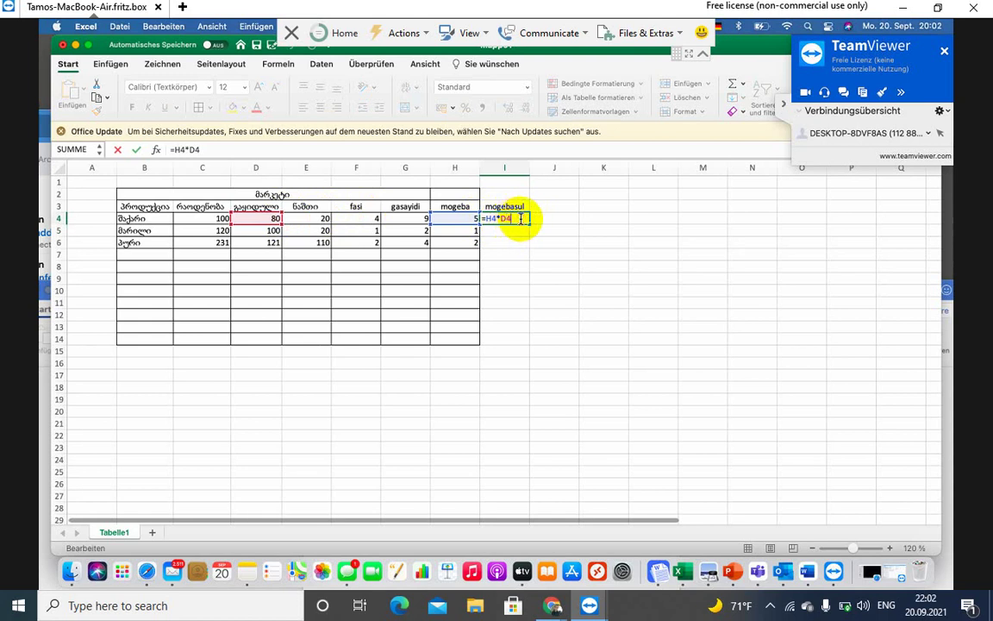
{"action": "key", "text": "BackSpace"}
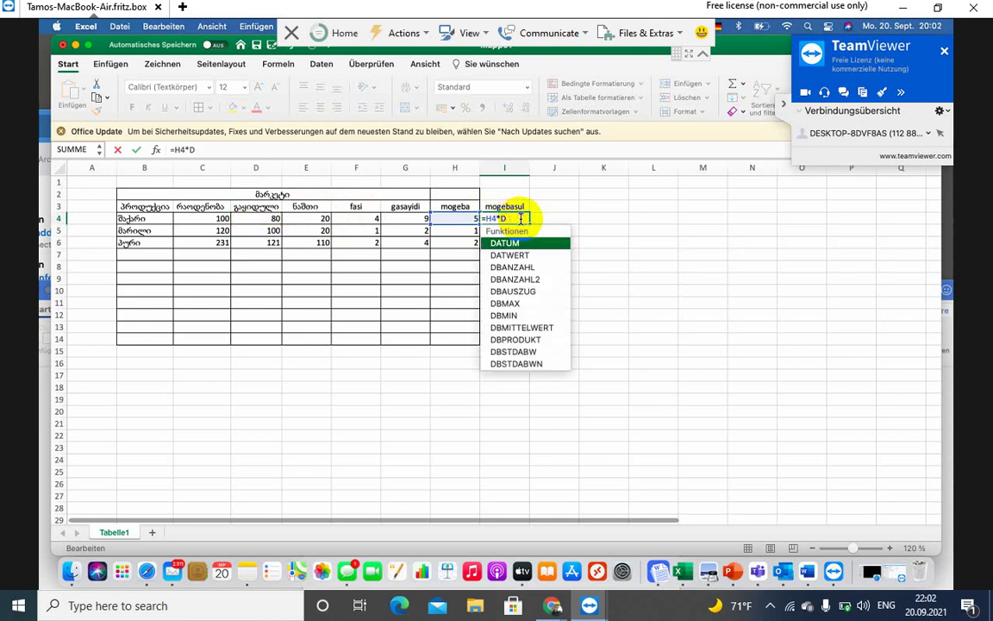
{"action": "key", "text": "BackSpace"}
{"action": "type", "text": "C4"}
{"action": "key", "text": "Return"}
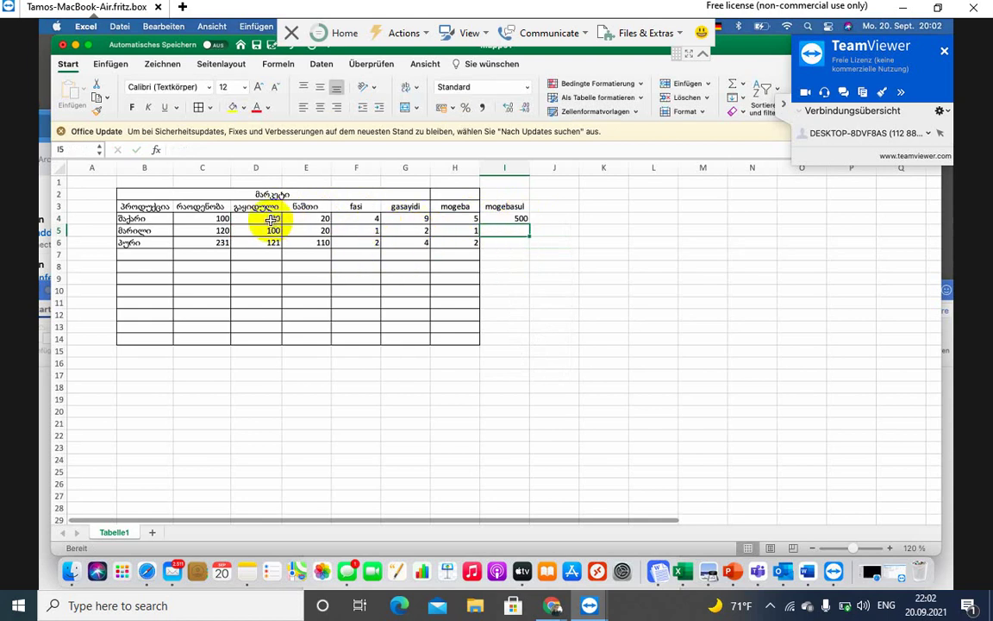
{"action": "double_click", "coordinate": [512, 218]}
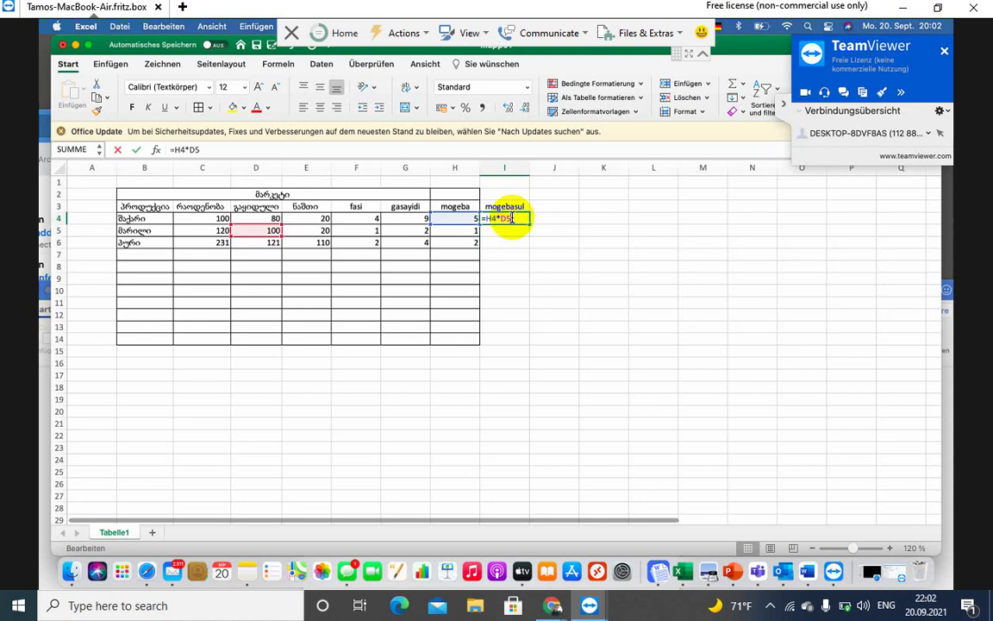
{"action": "left_click", "coordinate": [256, 231]}
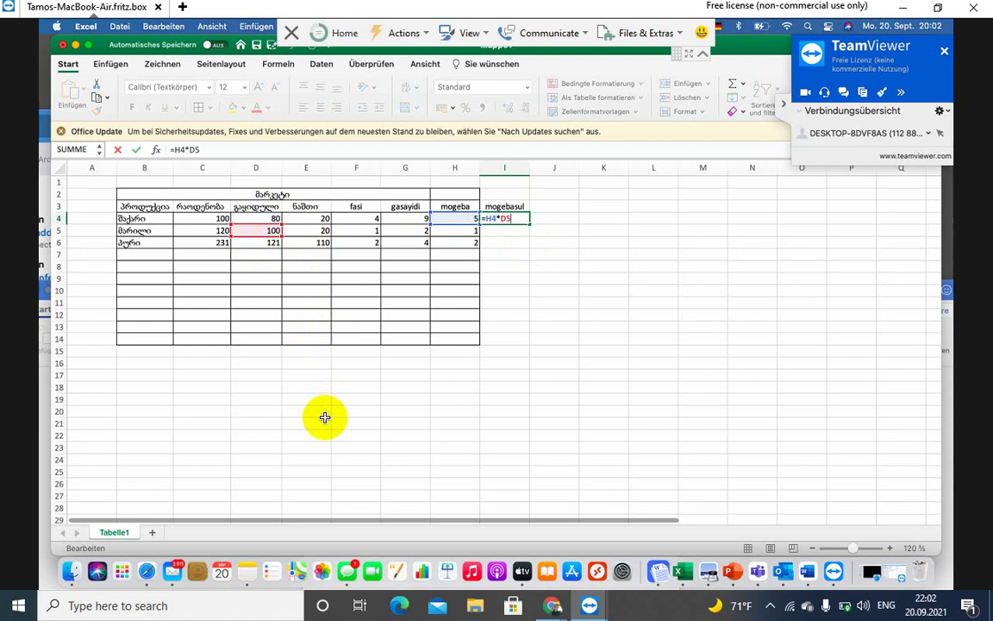
{"action": "key", "text": "BackSpace"}
{"action": "type", "text": "4"}
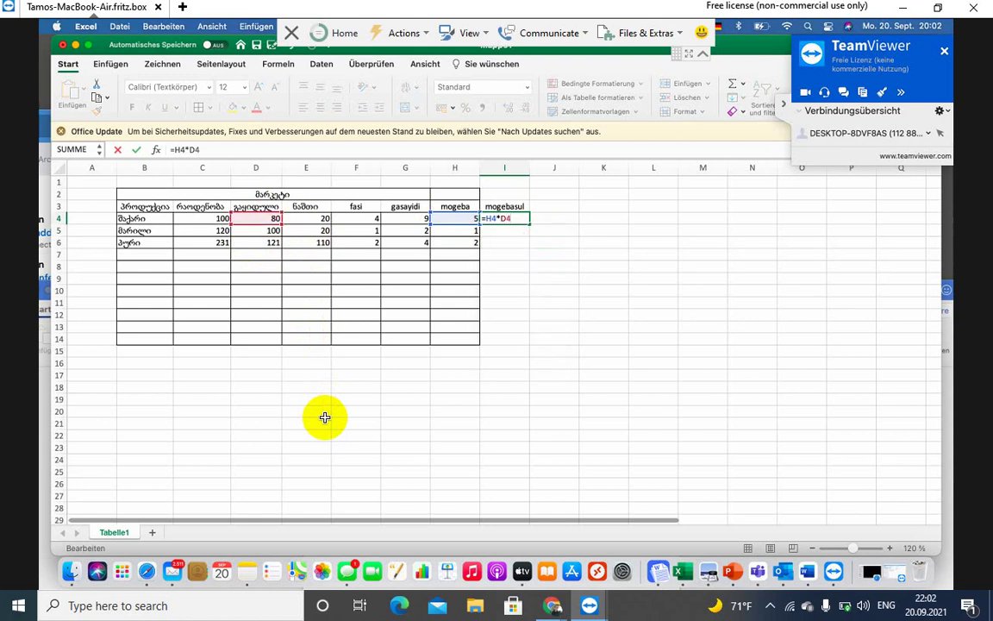
{"action": "key", "text": "Return"}
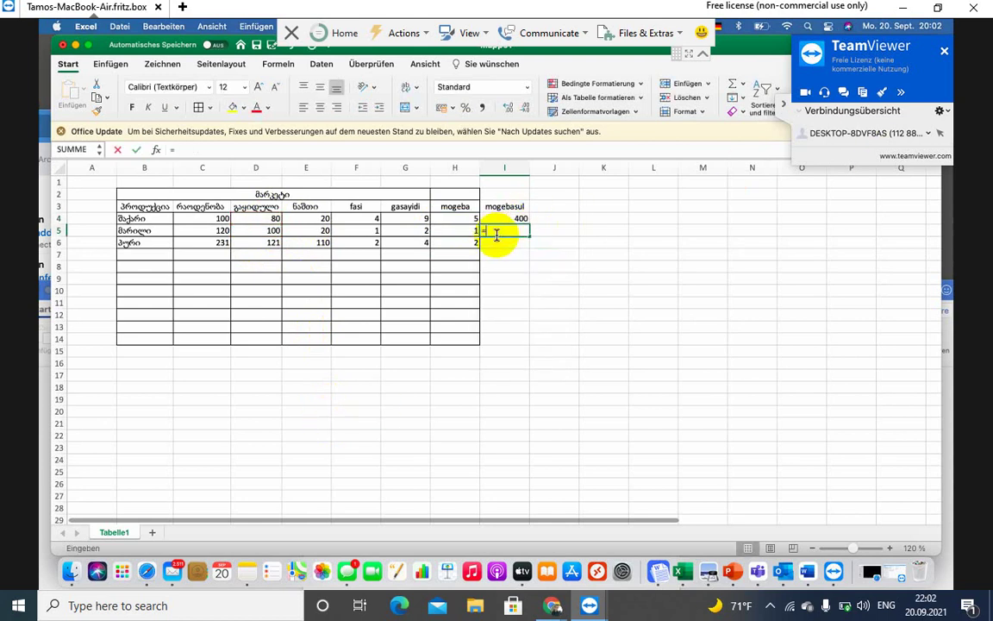
Enter =H5*D5 in I5 and =H6*D6 in I6, giving 100 and 242.
{"action": "type", "text": "="}
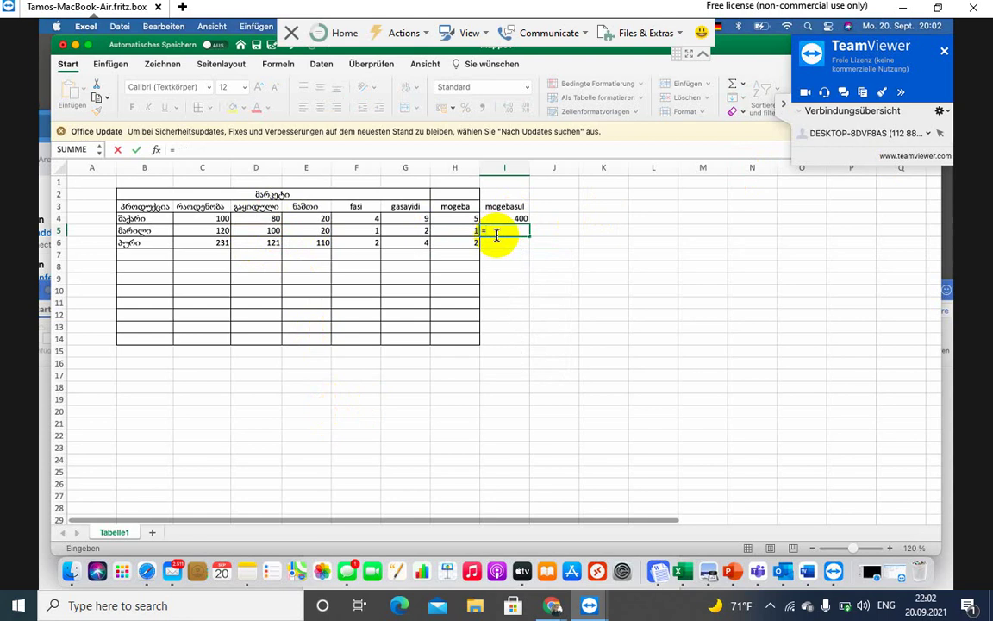
{"action": "type", "text": "h"}
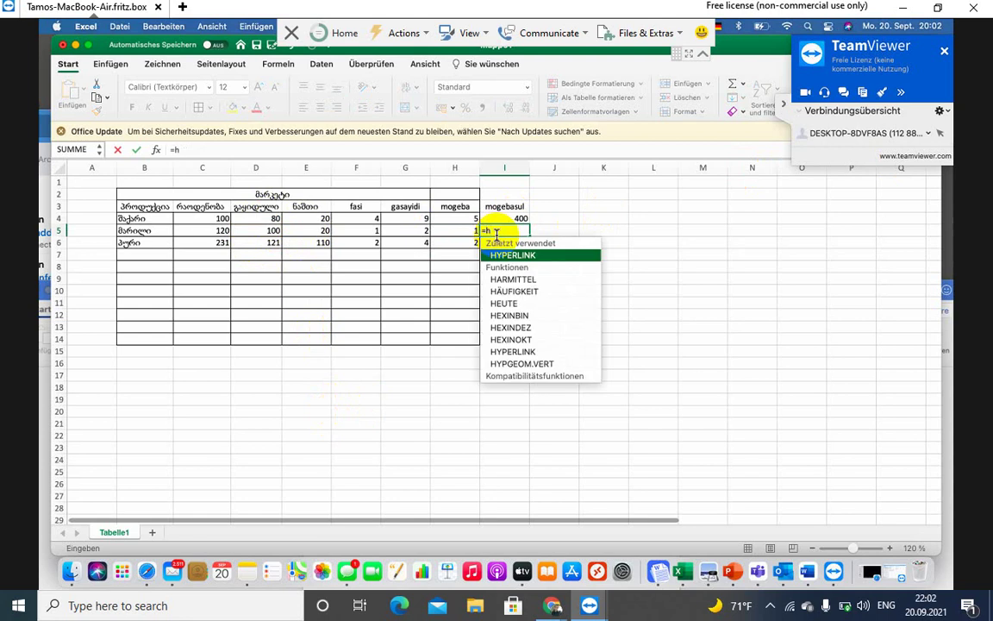
{"action": "type", "text": "5"}
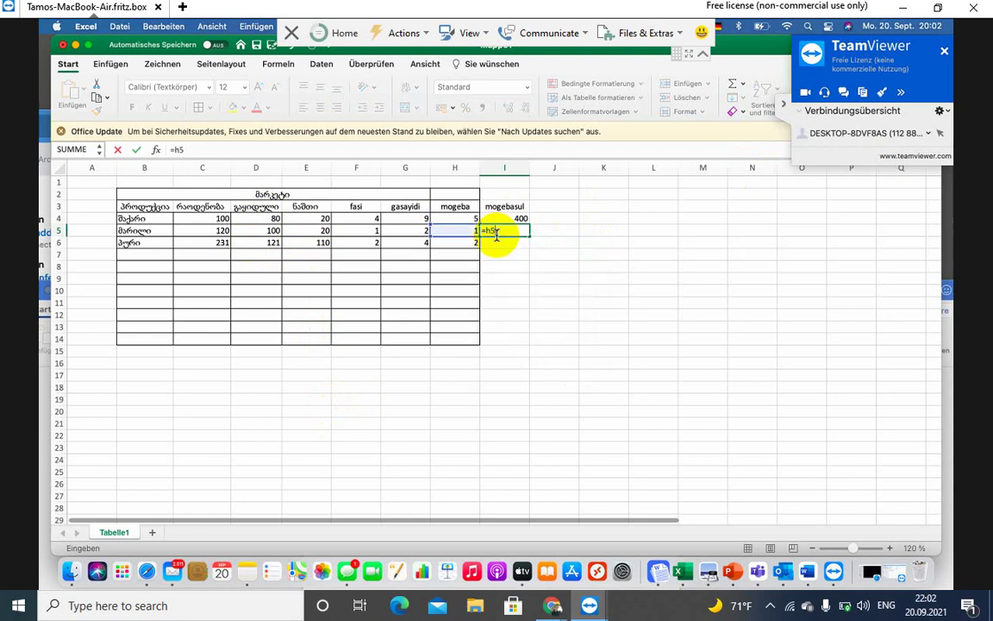
{"action": "type", "text": "*"}
{"action": "type", "text": "d5"}
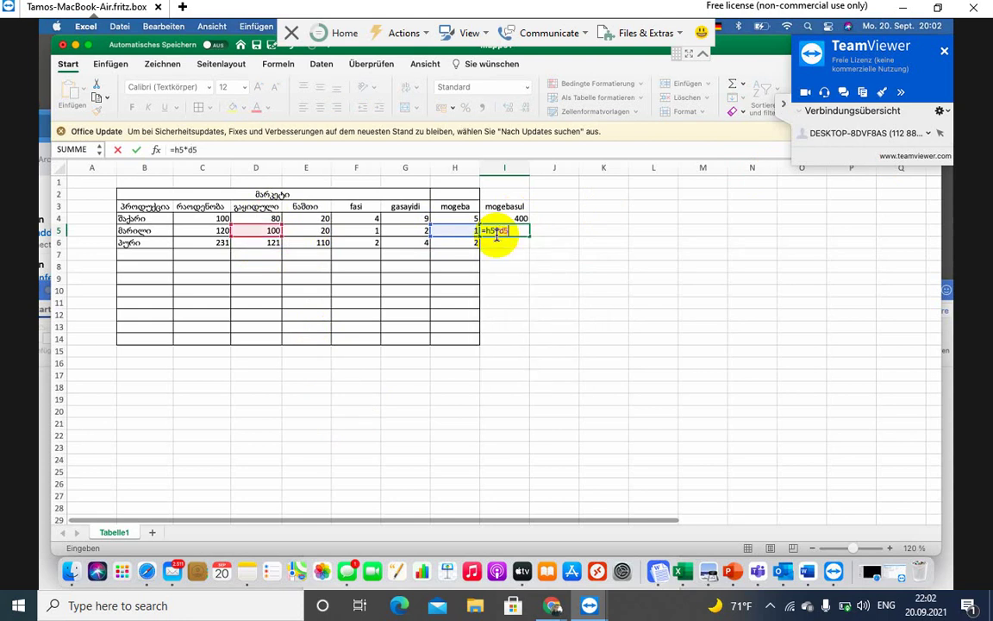
{"action": "key", "text": "Return"}
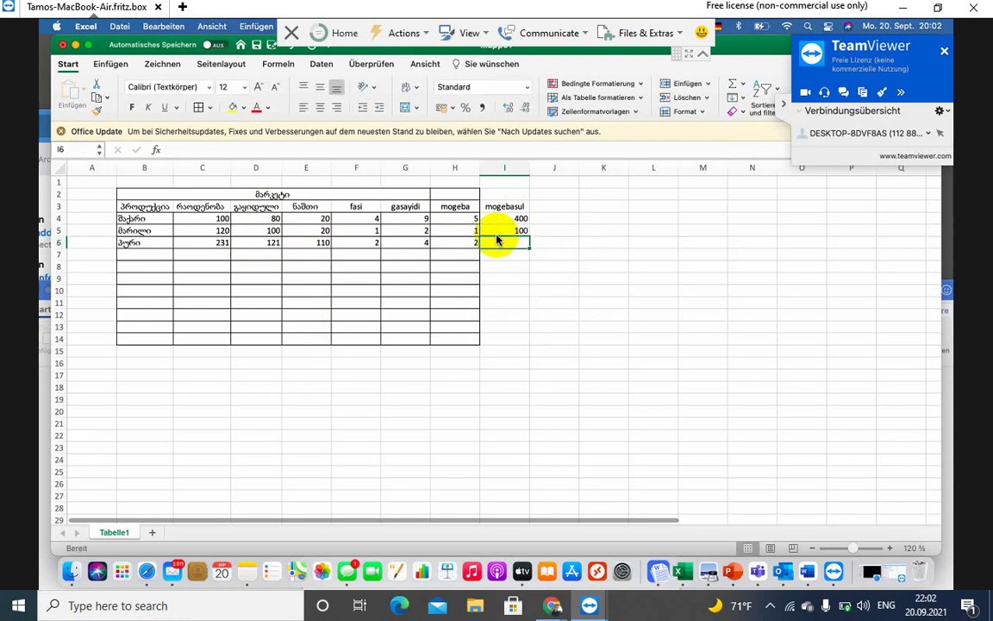
{"action": "type", "text": "="}
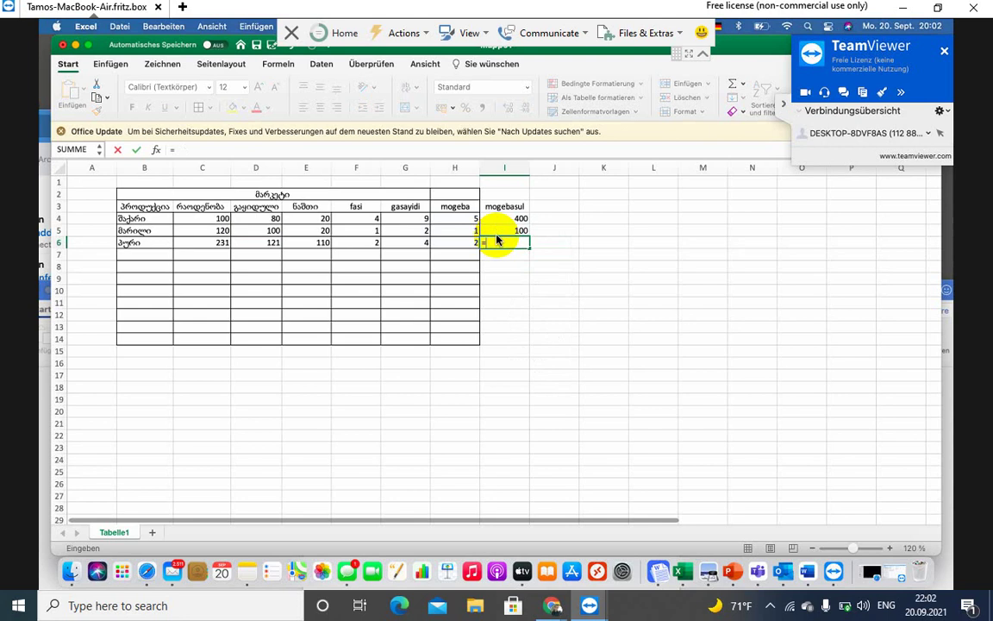
{"action": "type", "text": "h6*"}
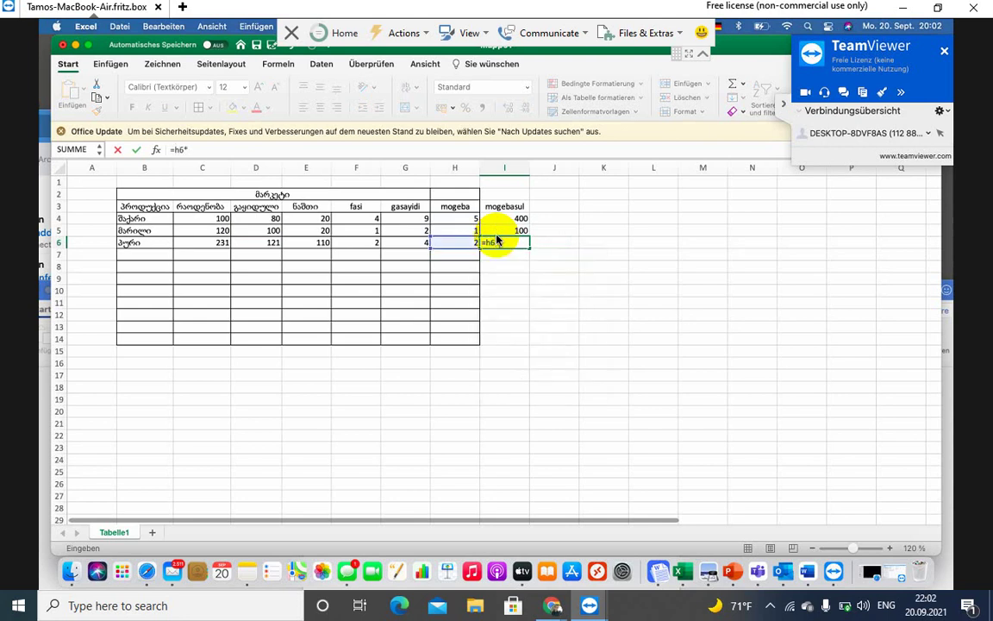
{"action": "type", "text": "d6"}
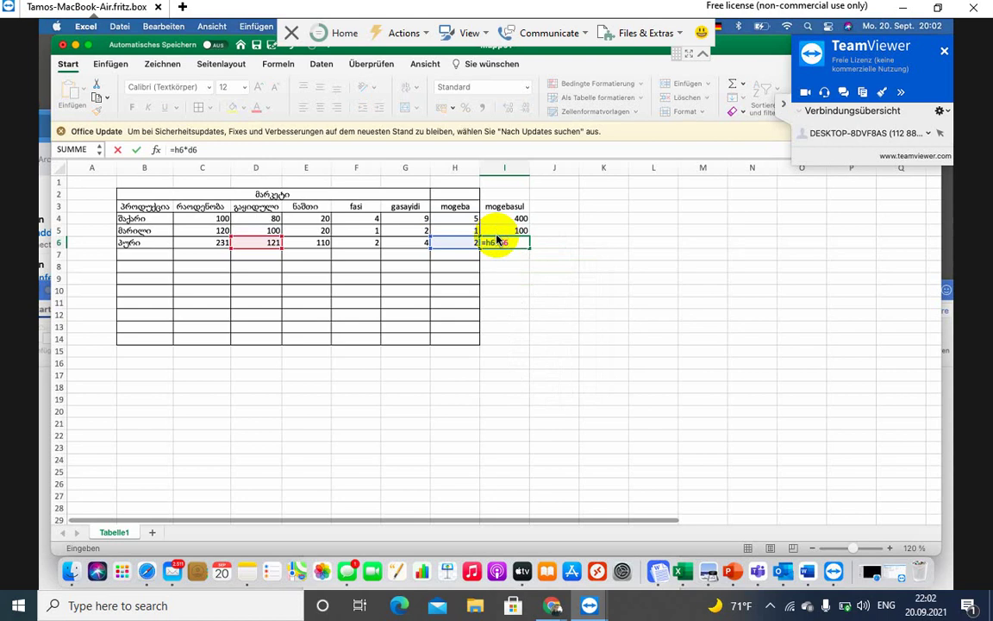
{"action": "key", "text": "Return"}
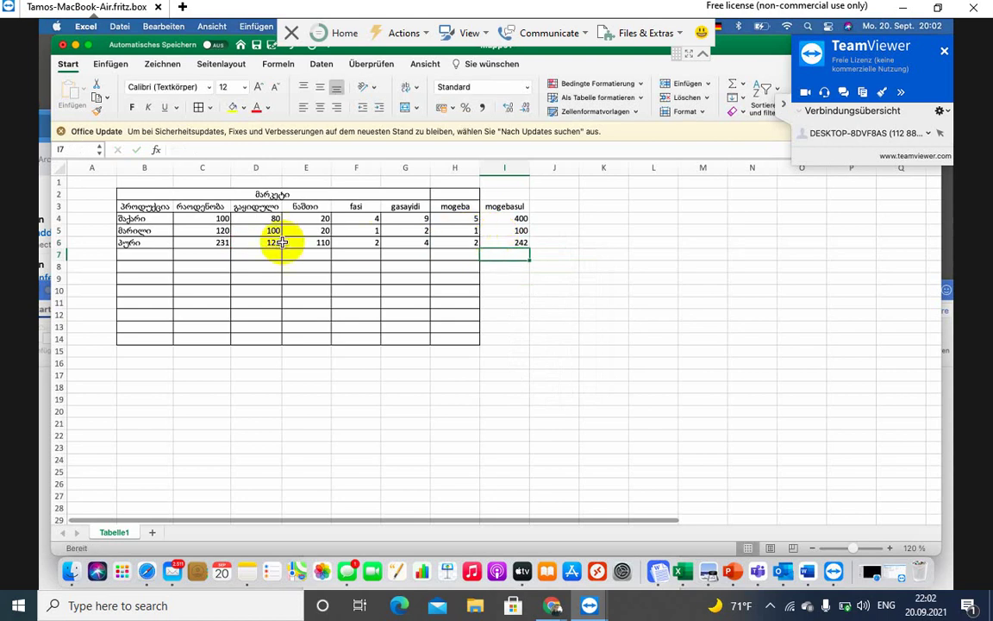
Check the sum of the C–E numbers, then change the first product's D4 value to 90.
{"action": "left_click_drag", "start_coordinate": [211, 219], "coordinate": [420, 242]}
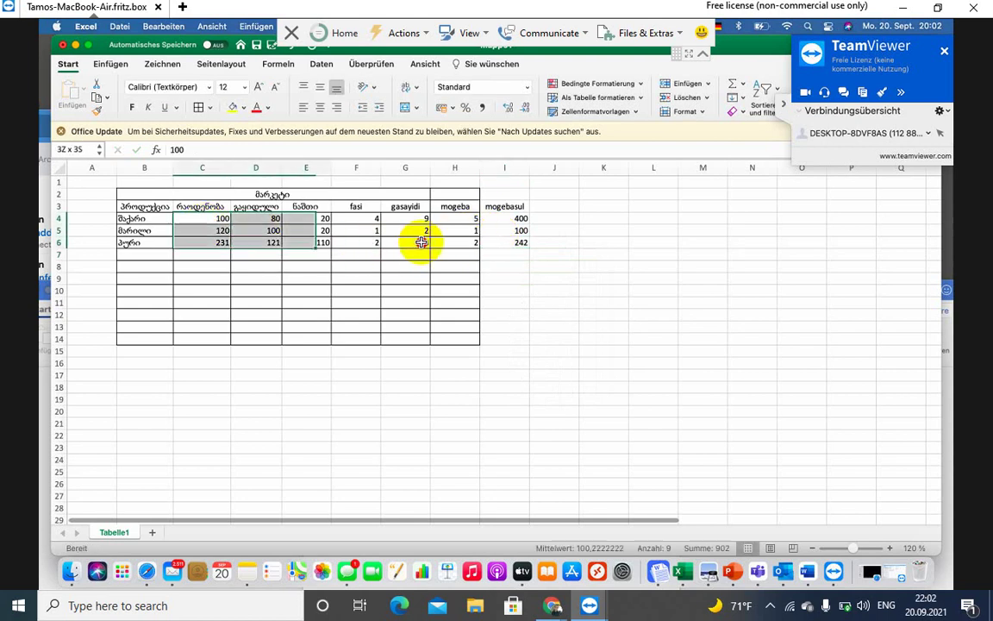
{"action": "left_click", "coordinate": [421, 315]}
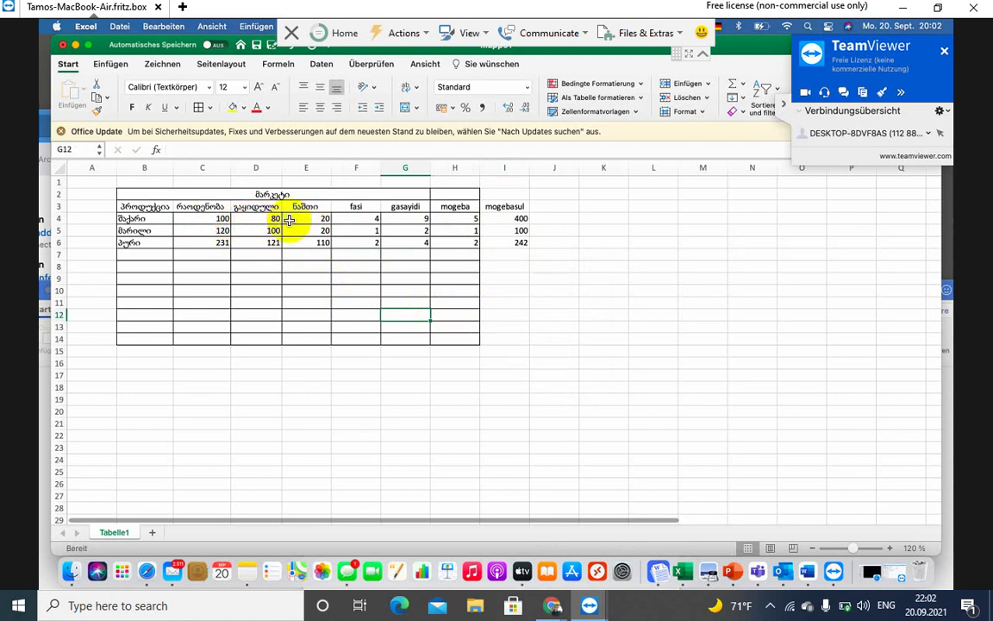
{"action": "left_click", "coordinate": [269, 218]}
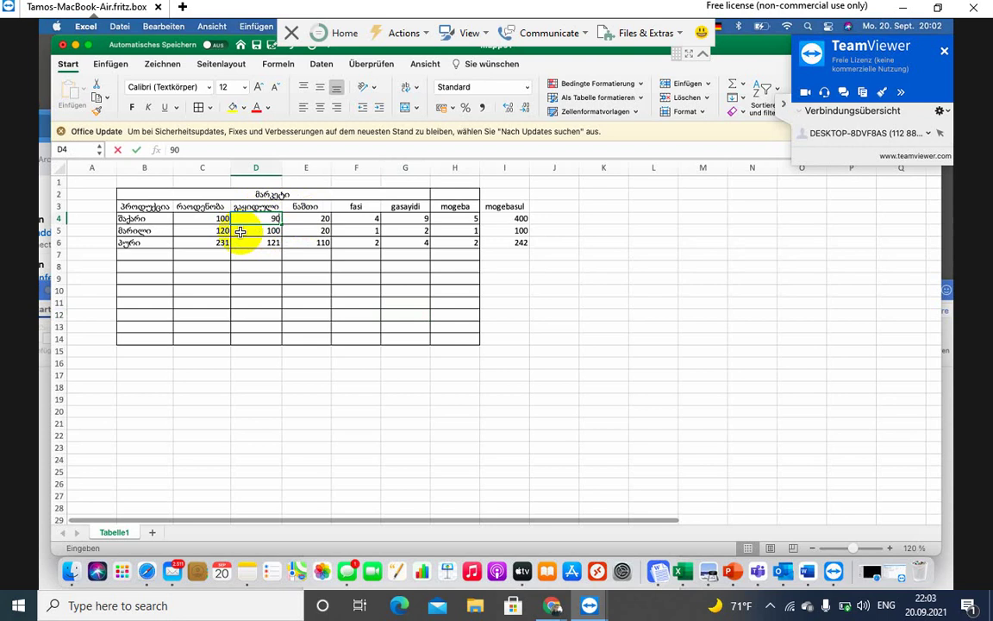
{"action": "type", "text": "90"}
{"action": "key", "text": "Return"}
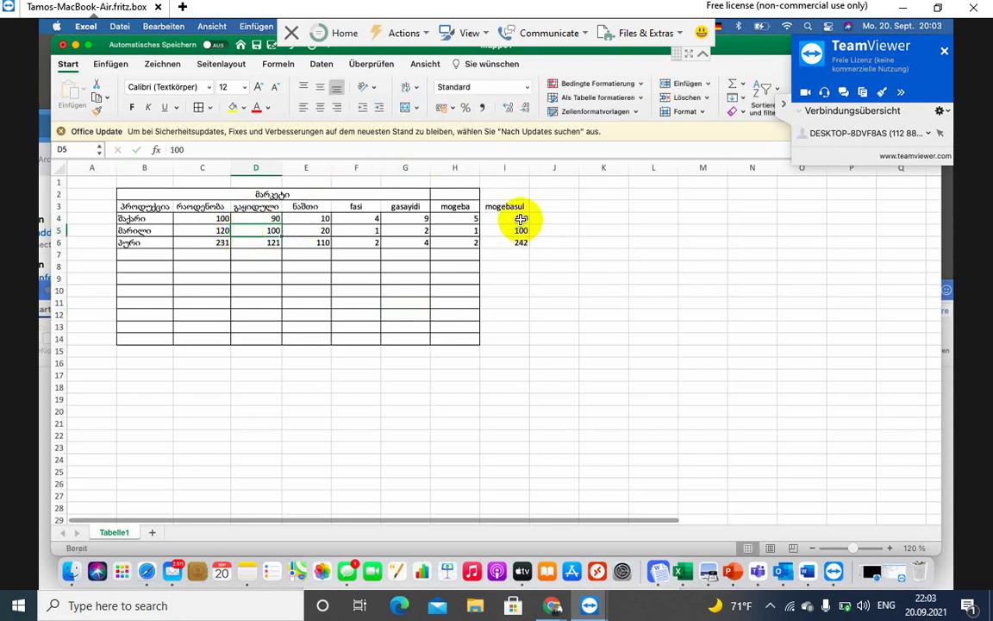
Change the first product's fasi in F4 from 4 to 6, so H4 becomes 3 and I4 becomes 270.
{"action": "left_click", "coordinate": [365, 223]}
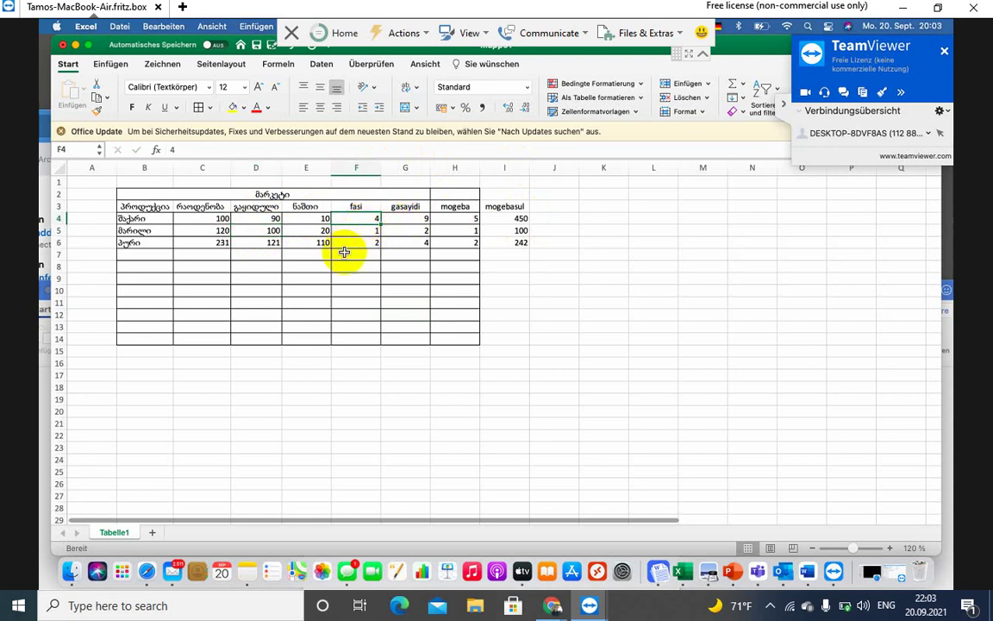
{"action": "type", "text": "6"}
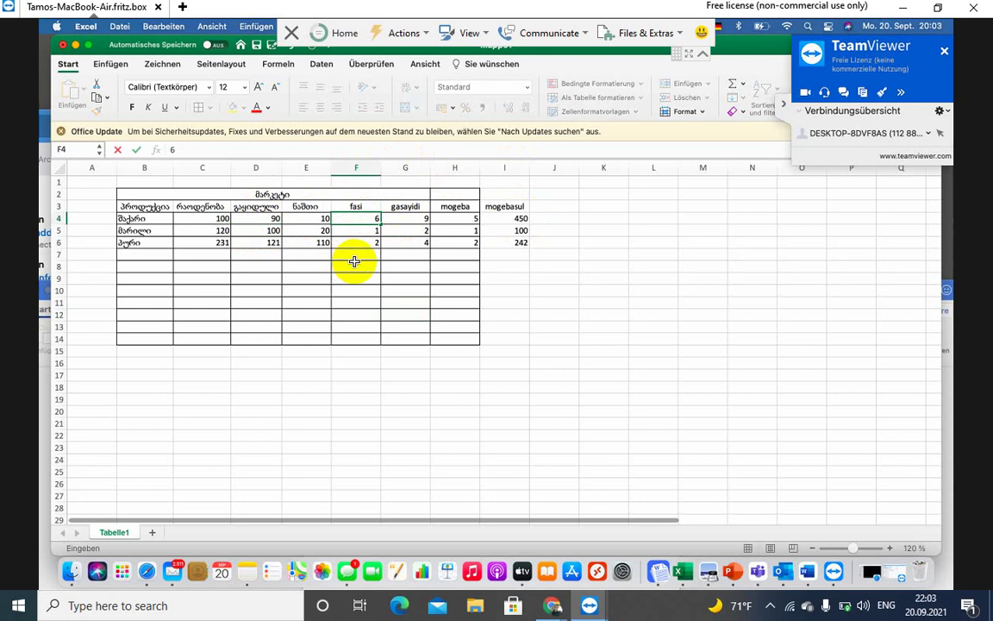
{"action": "key", "text": "Return"}
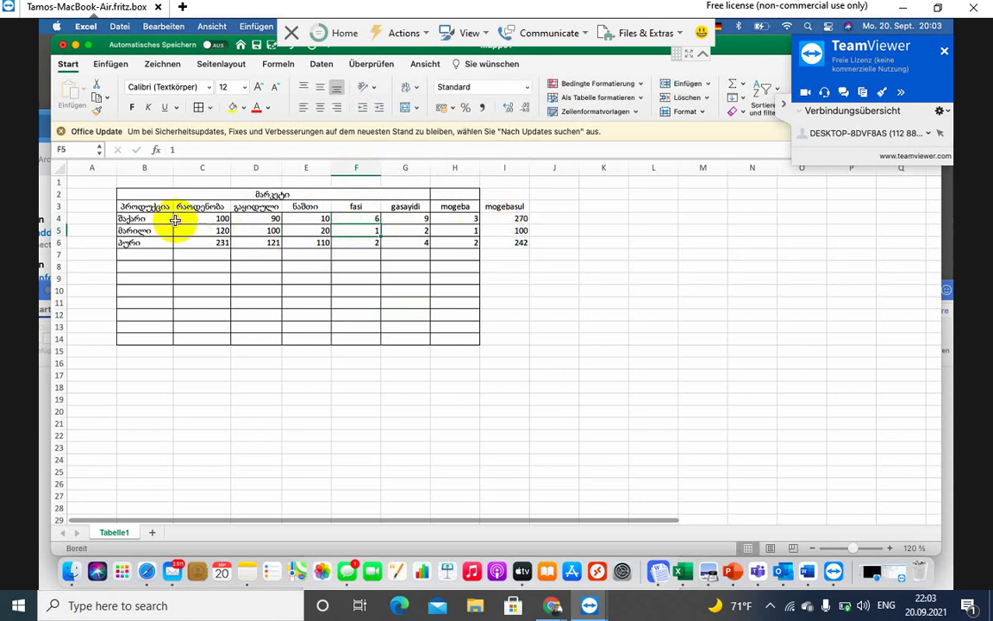
{"action": "left_click_drag", "start_coordinate": [454, 255], "coordinate": [521, 231]}
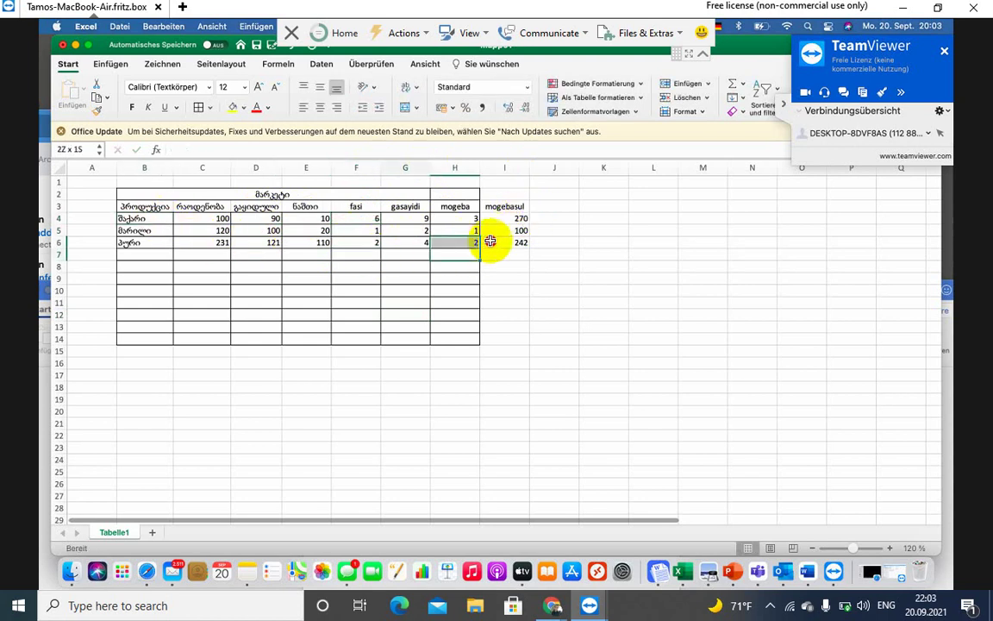
{"action": "left_click", "coordinate": [534, 221]}
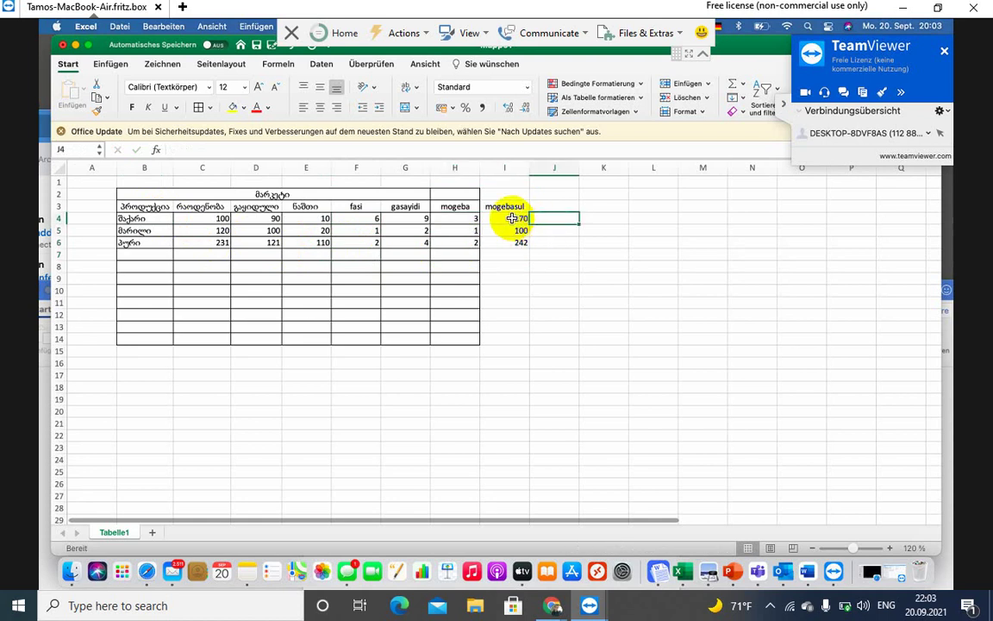
{"action": "left_click", "coordinate": [521, 219]}
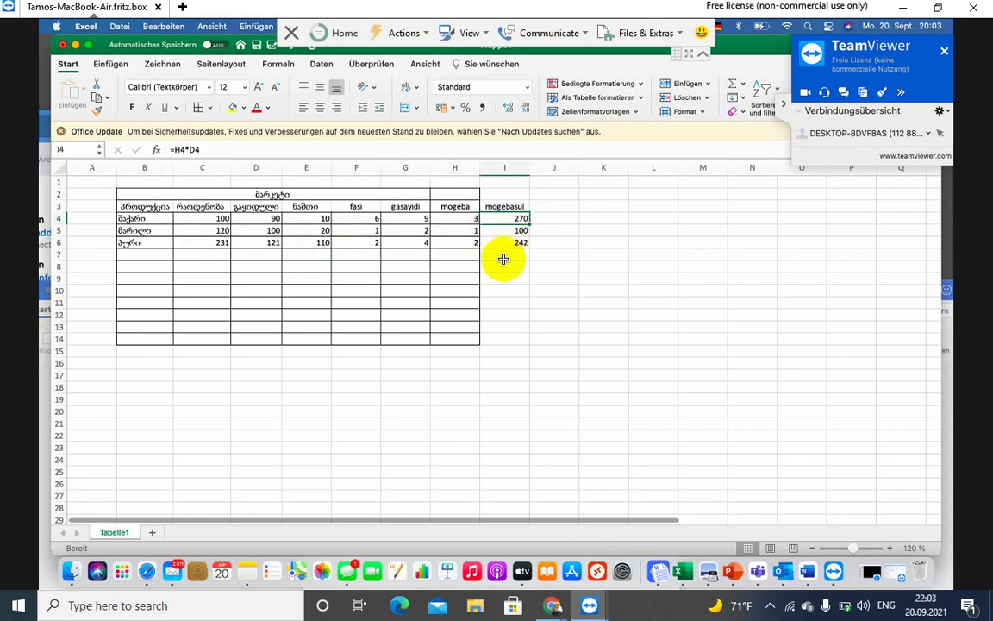
{"action": "left_click", "coordinate": [504, 257]}
{"action": "left_click", "coordinate": [504, 266]}
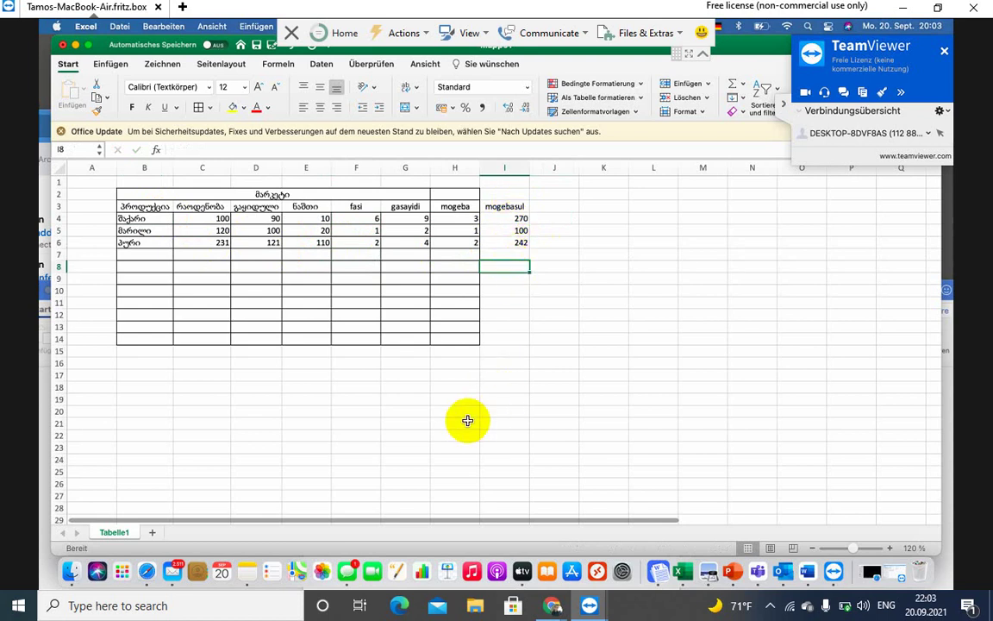
{"action": "type", "text": "="}
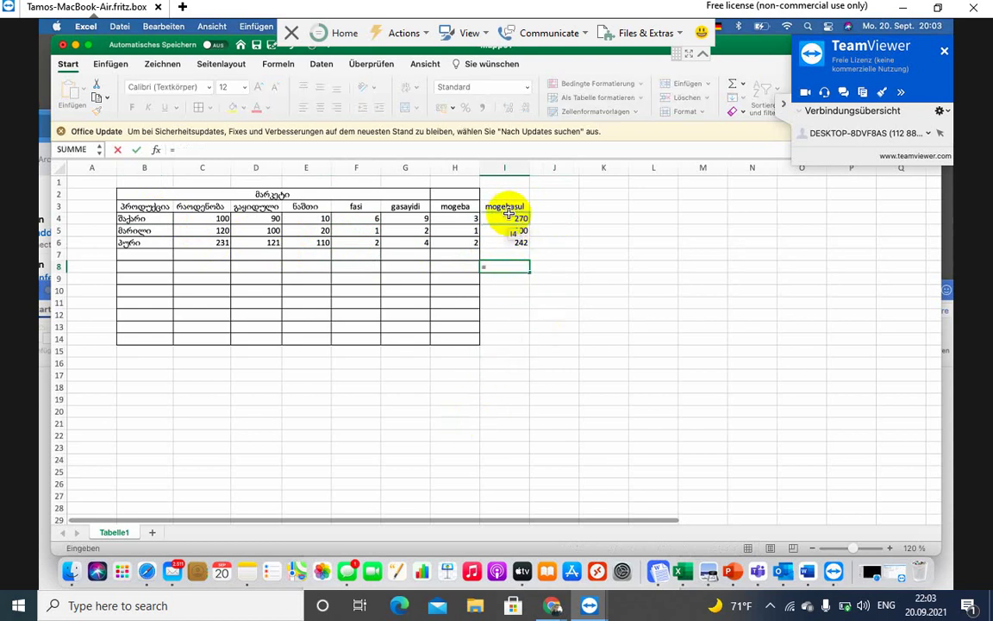
{"action": "type", "text": "i"}
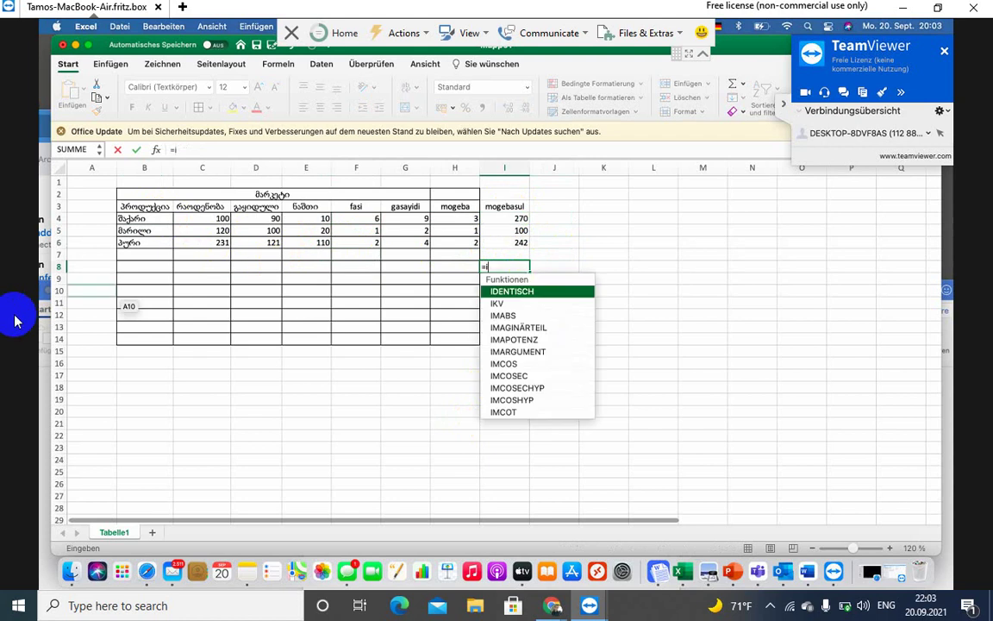
{"action": "type", "text": "5"}
{"action": "type", "text": "4"}
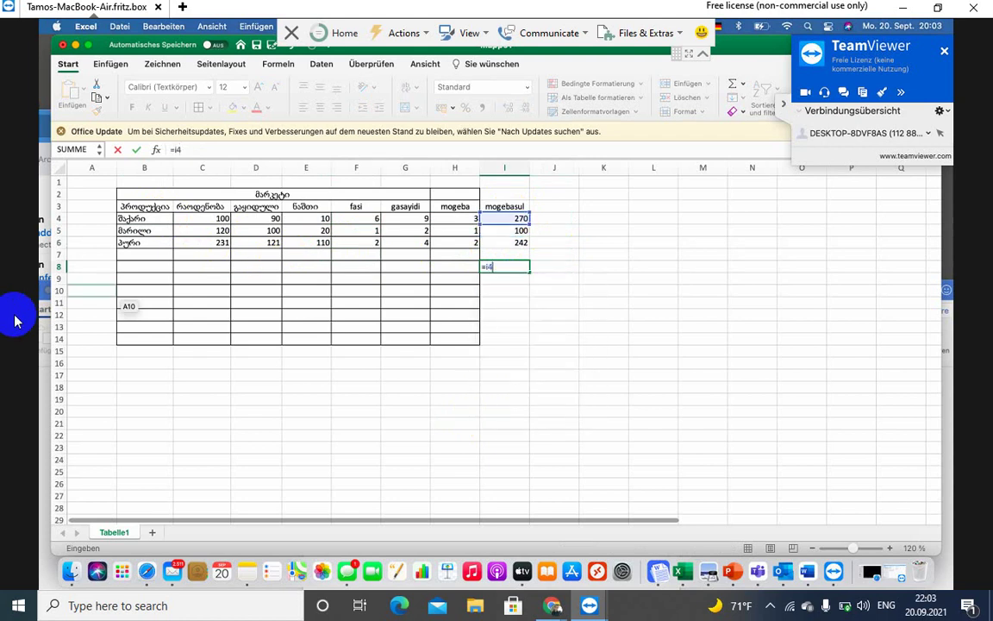
{"action": "type", "text": "+i"}
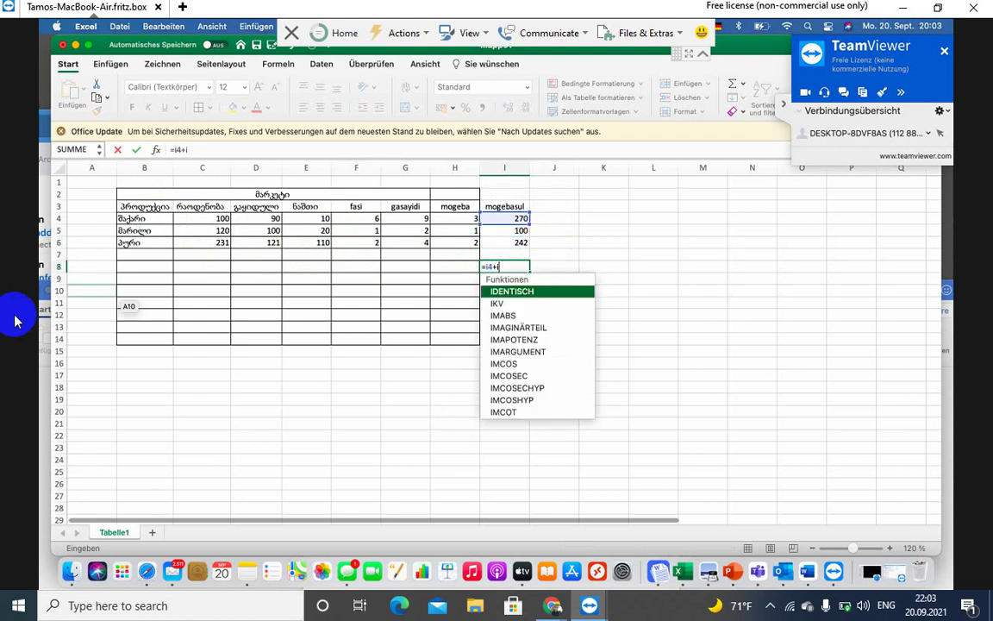
{"action": "type", "text": "5+"}
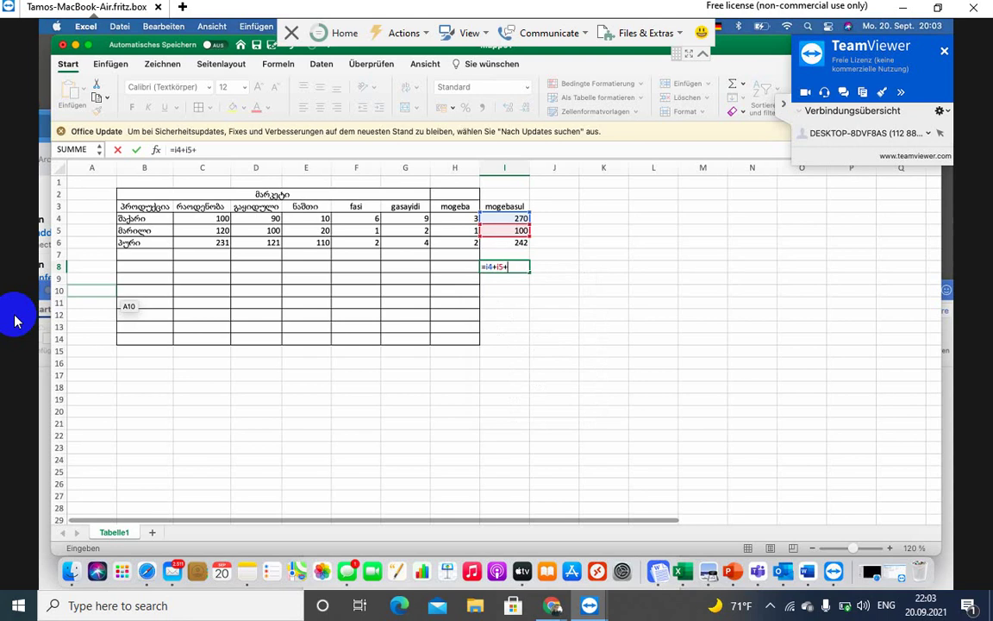
{"action": "type", "text": "i6"}
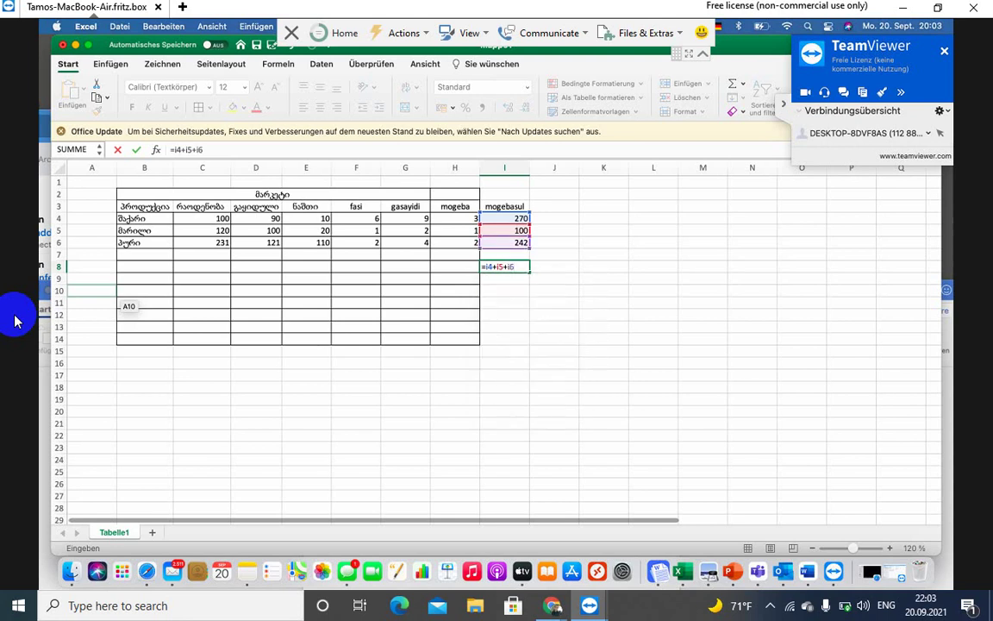
{"action": "key", "text": "Return"}
{"action": "left_click", "coordinate": [513, 266]}
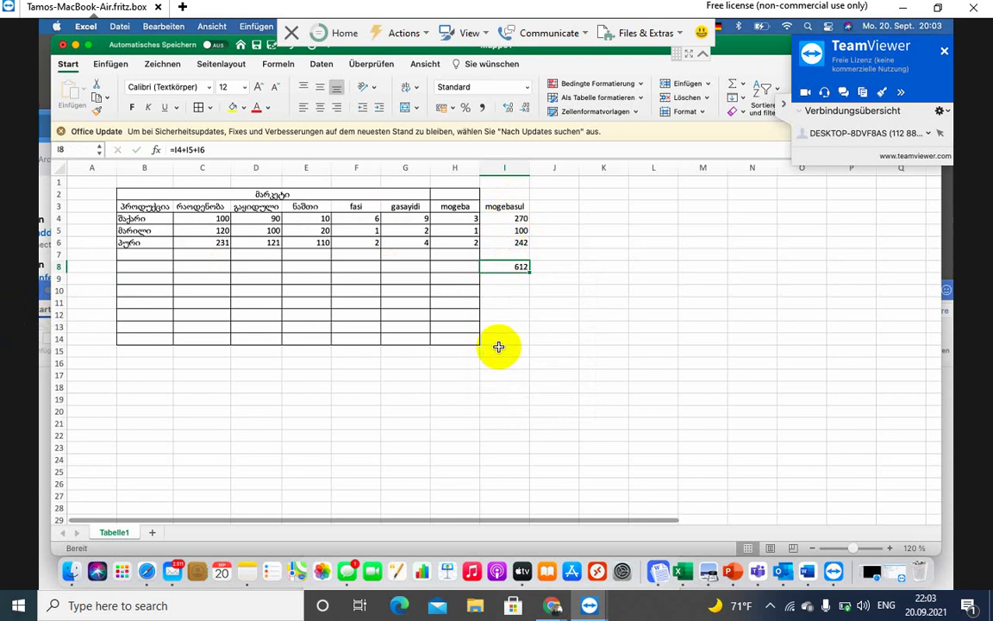
{"action": "key", "text": "Delete"}
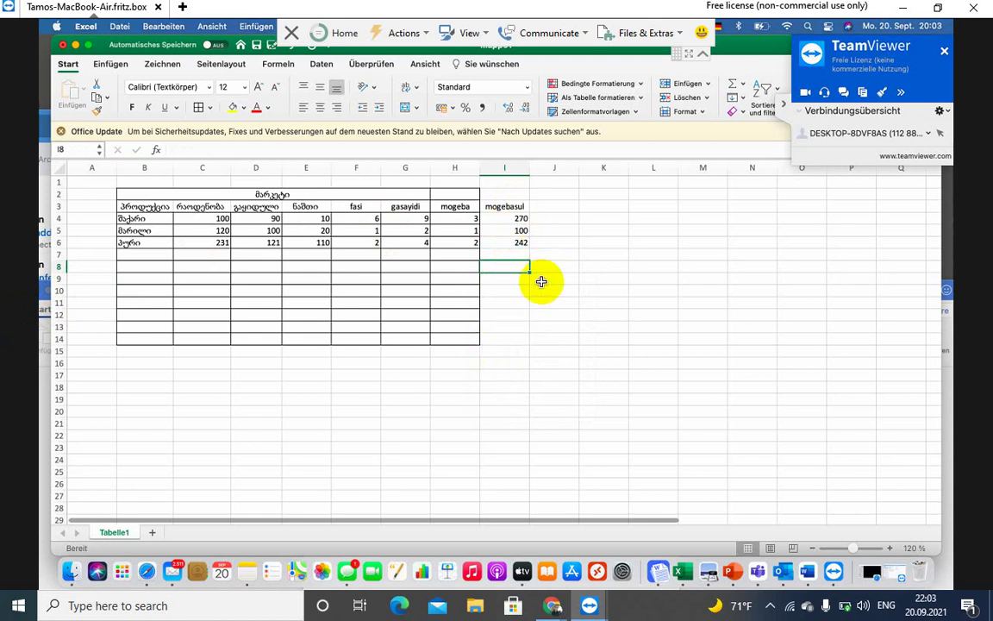
AutoSum the mogebasul values I4:I6 into I7 with =SUMME(I4:I6), giving 612.
{"action": "double_click", "coordinate": [515, 218]}
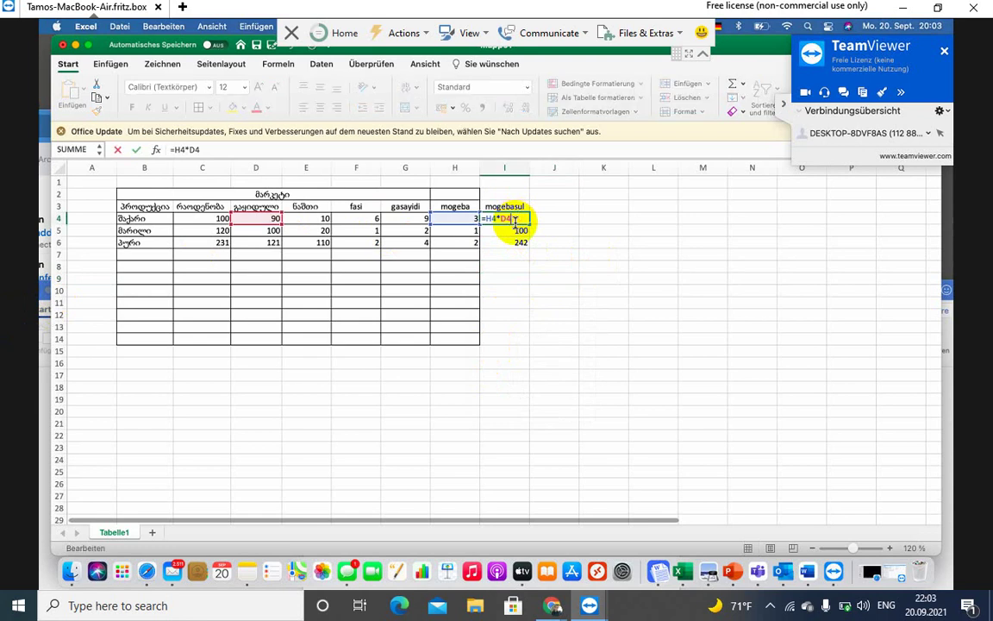
{"action": "key", "text": "Return"}
{"action": "left_click", "coordinate": [515, 217]}
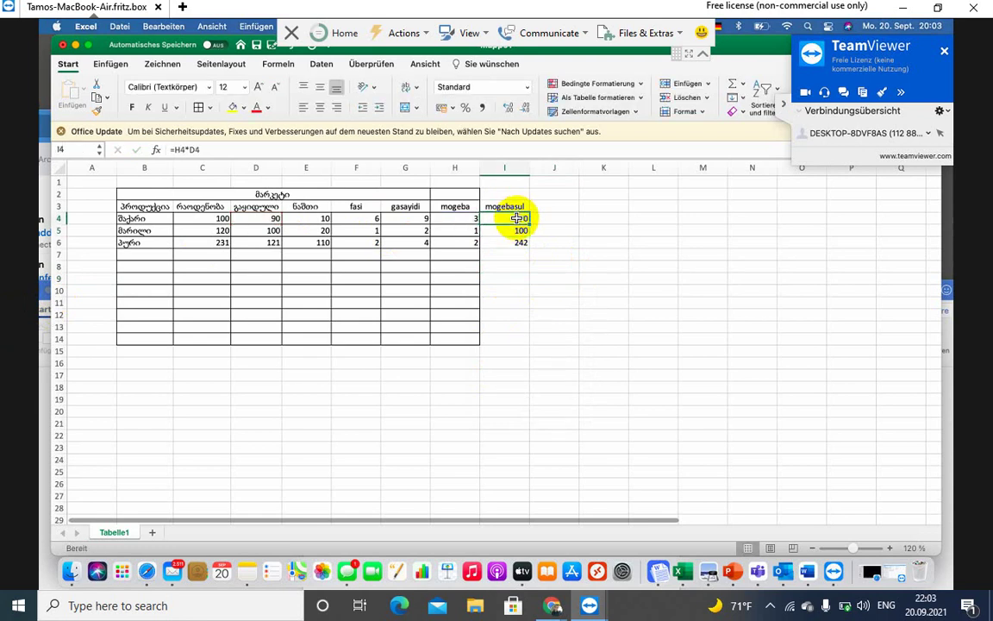
{"action": "left_click_drag", "start_coordinate": [515, 218], "coordinate": [516, 247]}
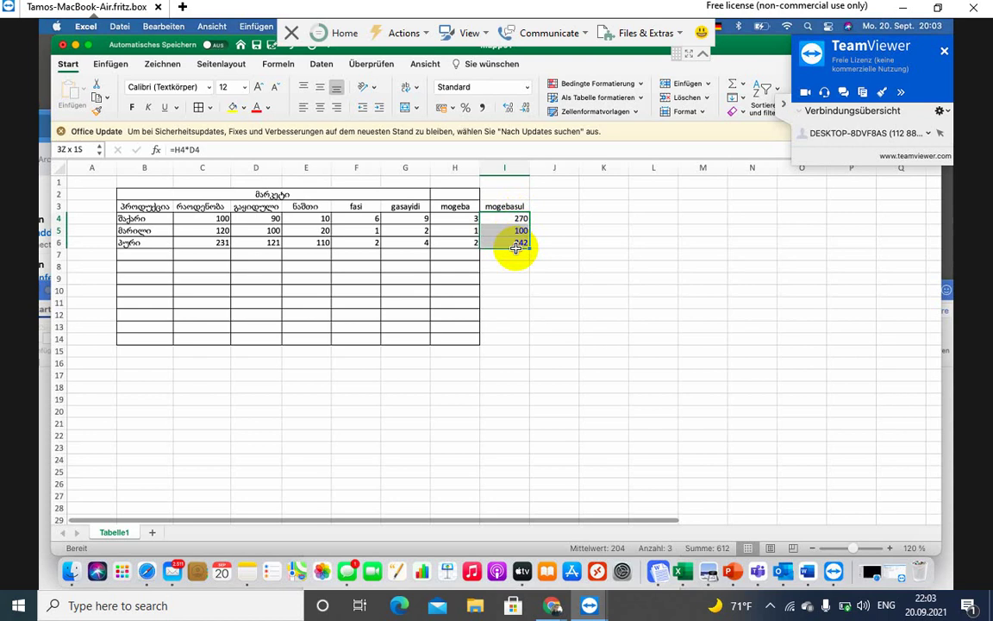
{"action": "left_click", "coordinate": [743, 89]}
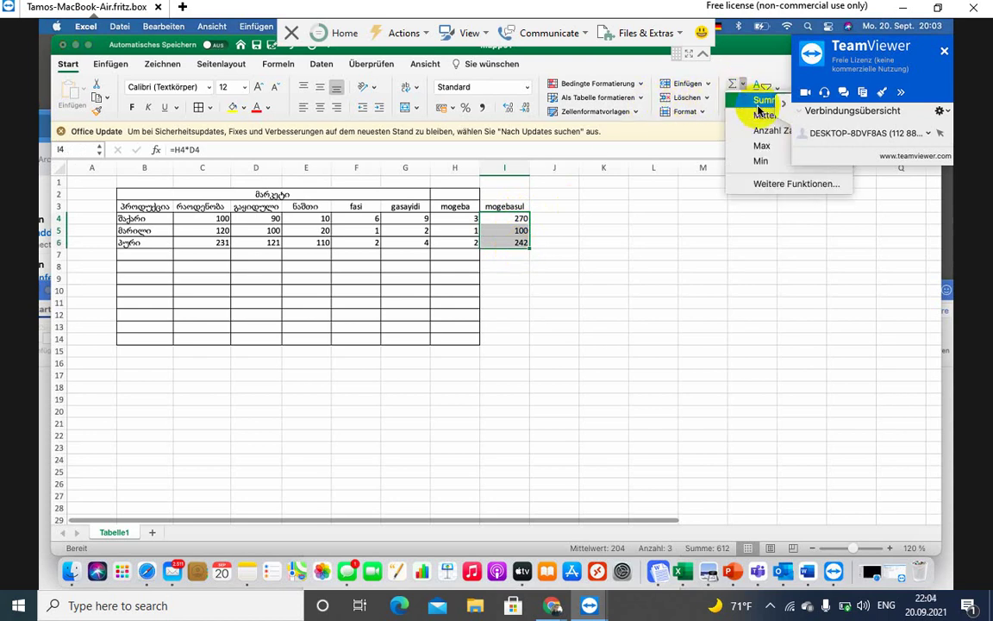
{"action": "left_click", "coordinate": [760, 101]}
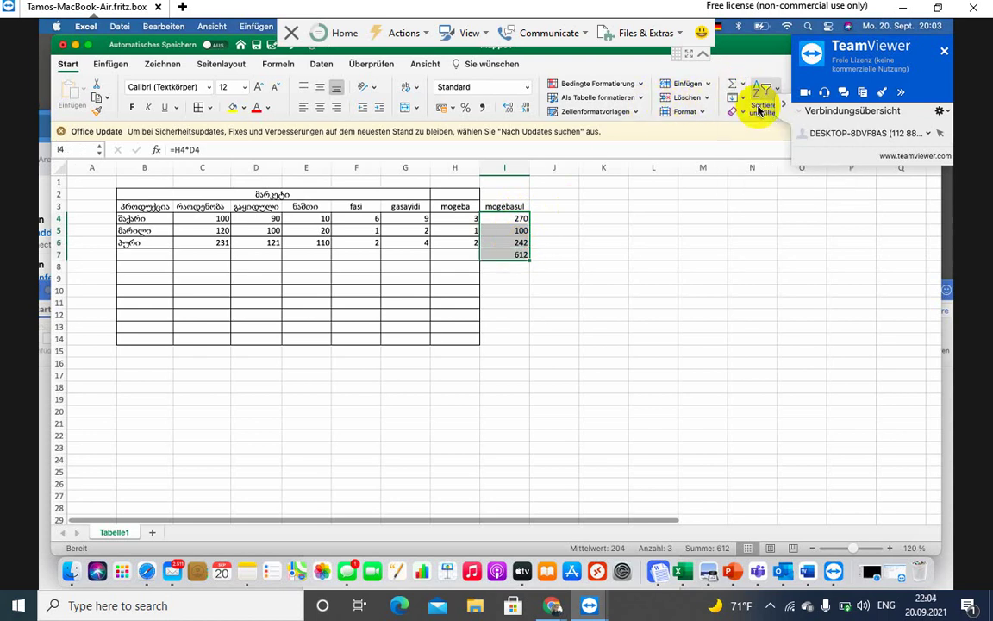
{"action": "left_click", "coordinate": [512, 255]}
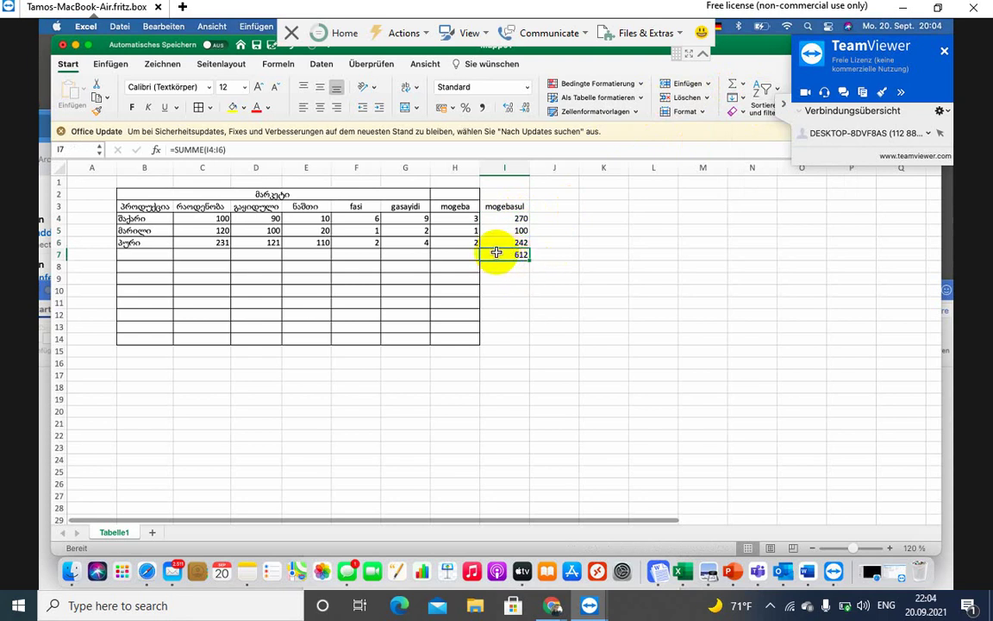
{"action": "left_click", "coordinate": [250, 291]}
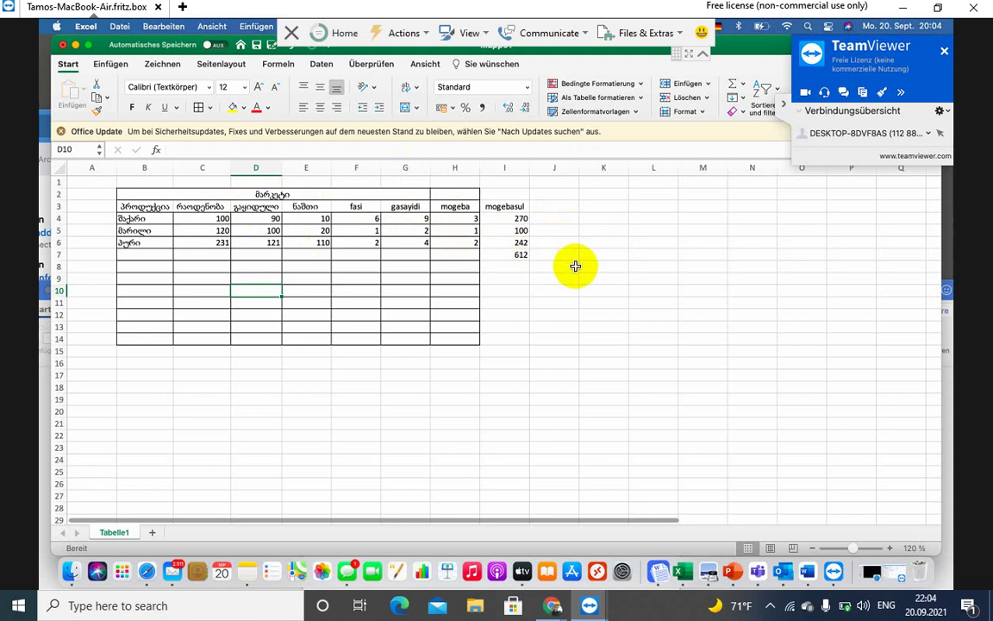
{"action": "left_click", "coordinate": [555, 207]}
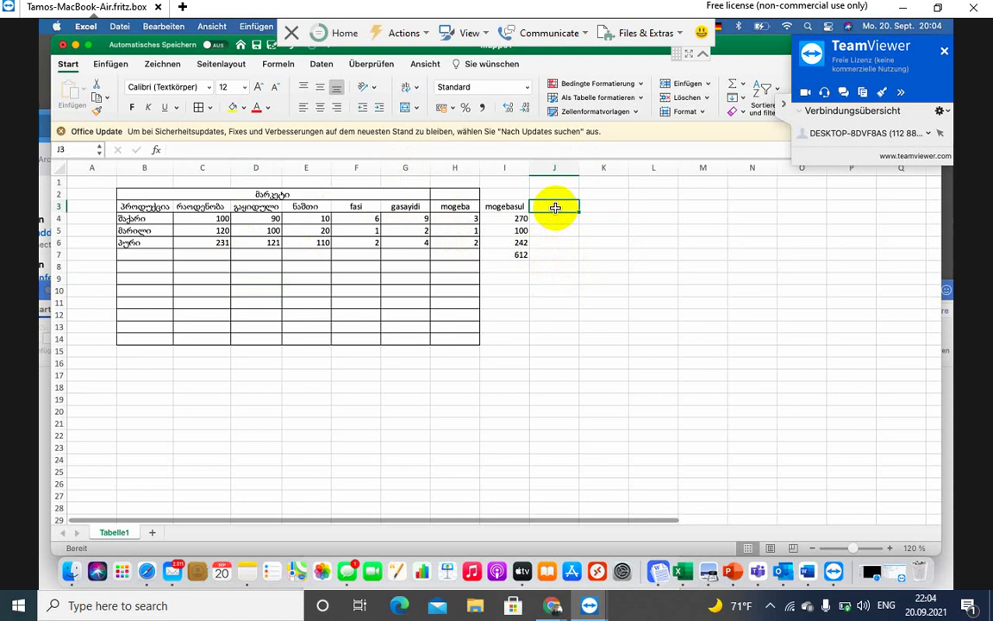